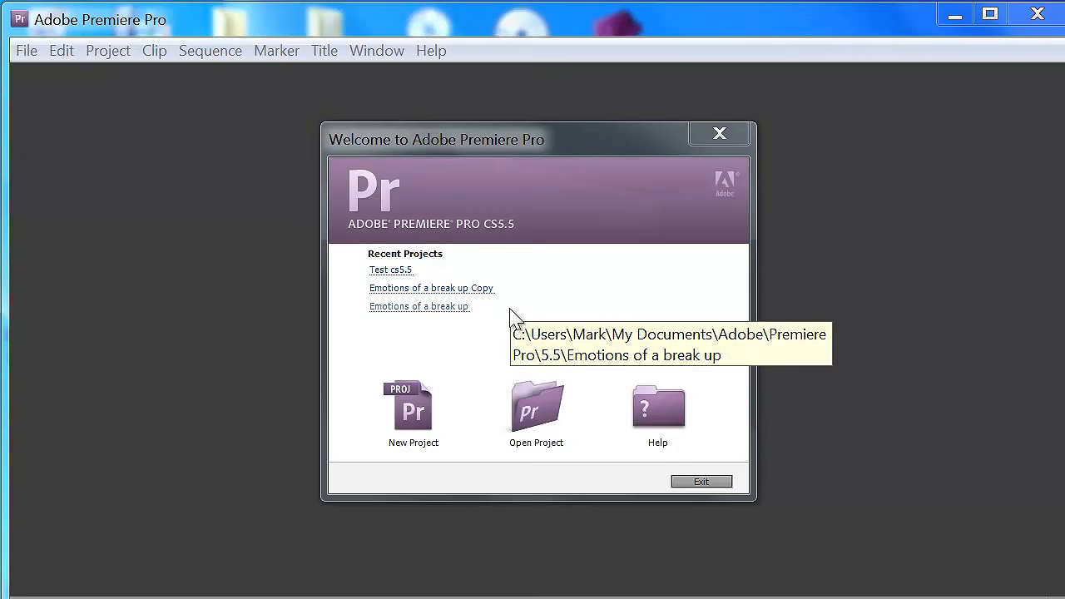
# - Start a new project and check its format options, keeping Timecode for video, Audio Samples for audio and DV for capture
pyautogui.click(409, 420)
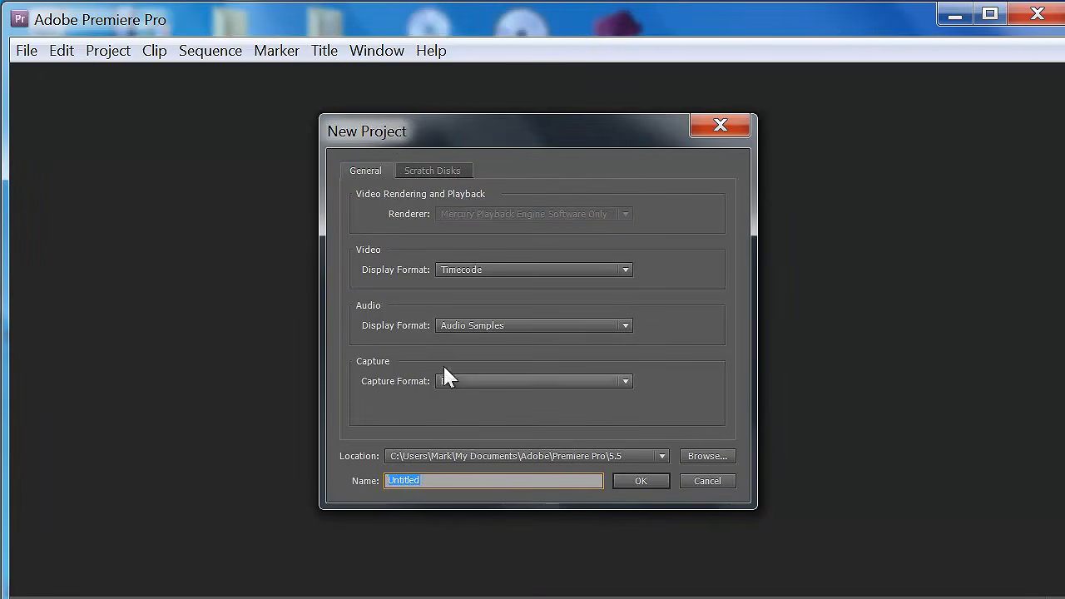
pyautogui.click(624, 268)
pyautogui.click(624, 269)
pyautogui.click(625, 324)
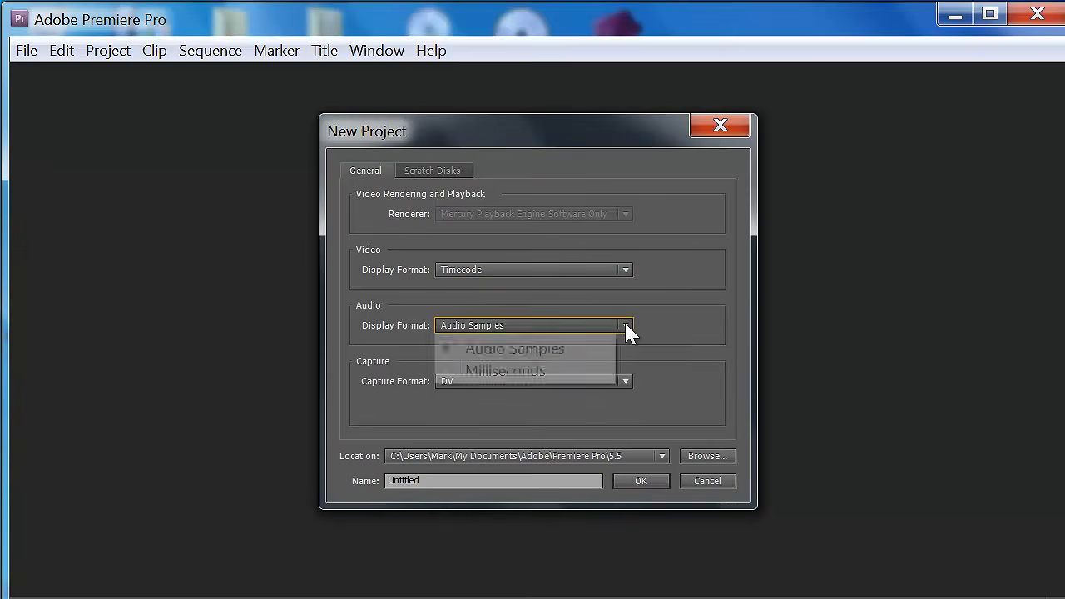
pyautogui.click(625, 324)
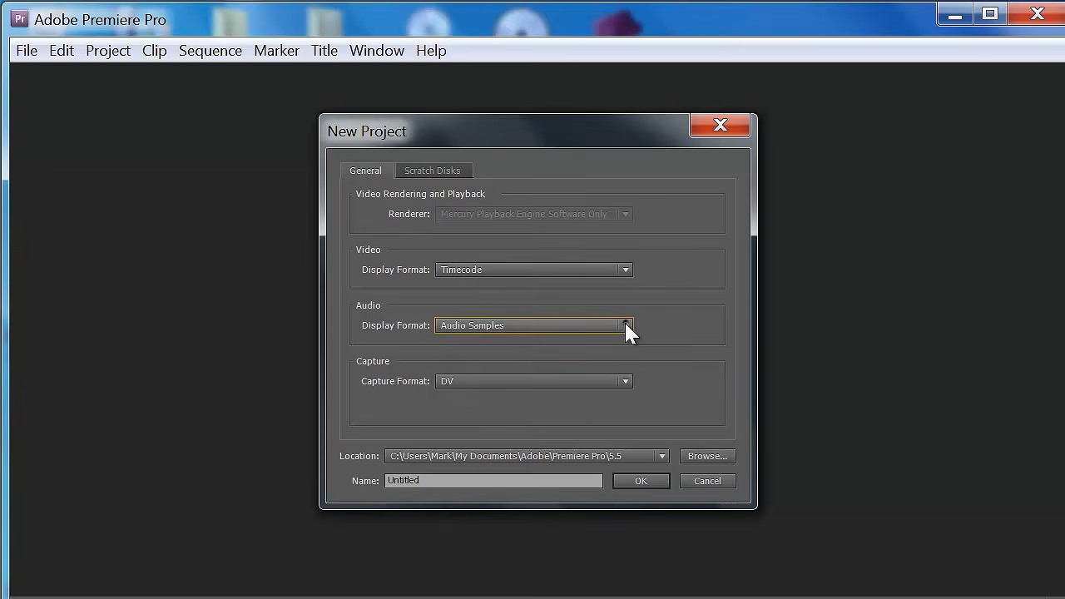
pyautogui.click(625, 381)
pyautogui.click(656, 377)
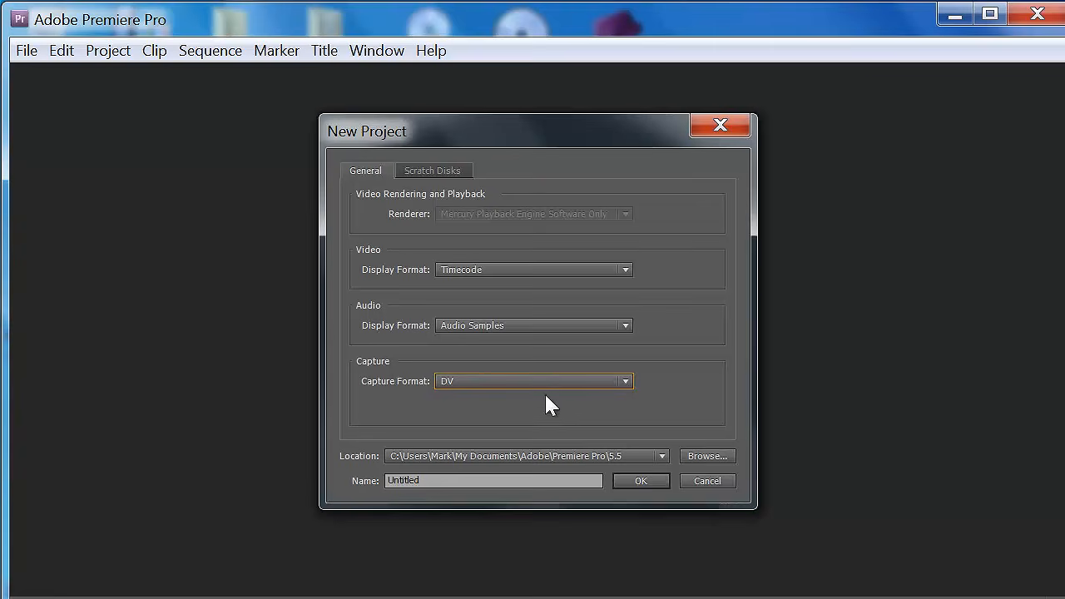
# - Name the project "Comedy skit", keep the scratch disks set to Same as Project and create the project
pyautogui.doubleClick(471, 480)
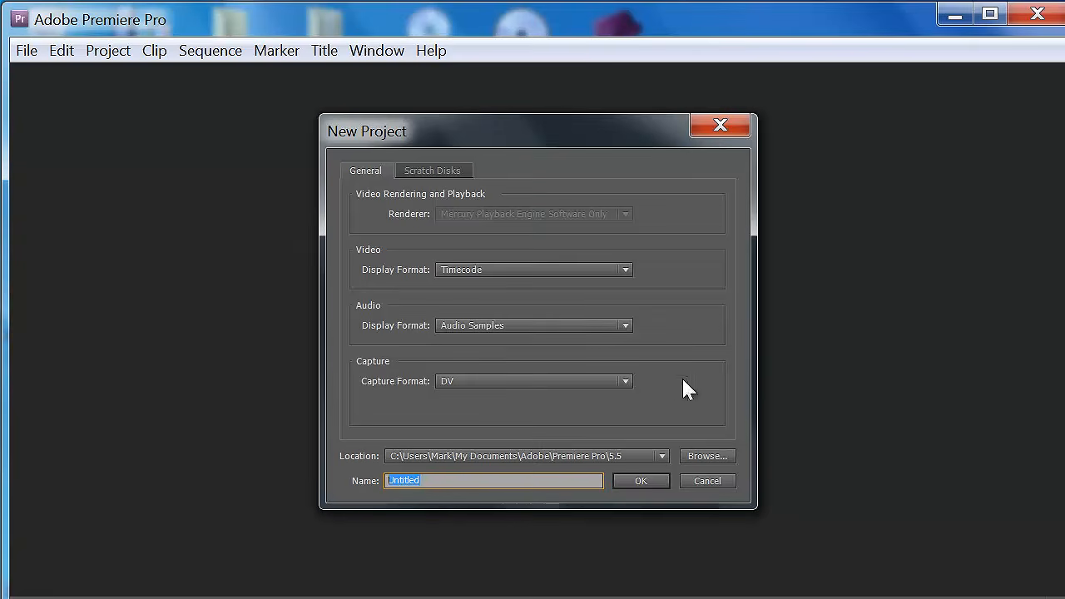
pyautogui.write('Comedy skit')
pyautogui.click(436, 170)
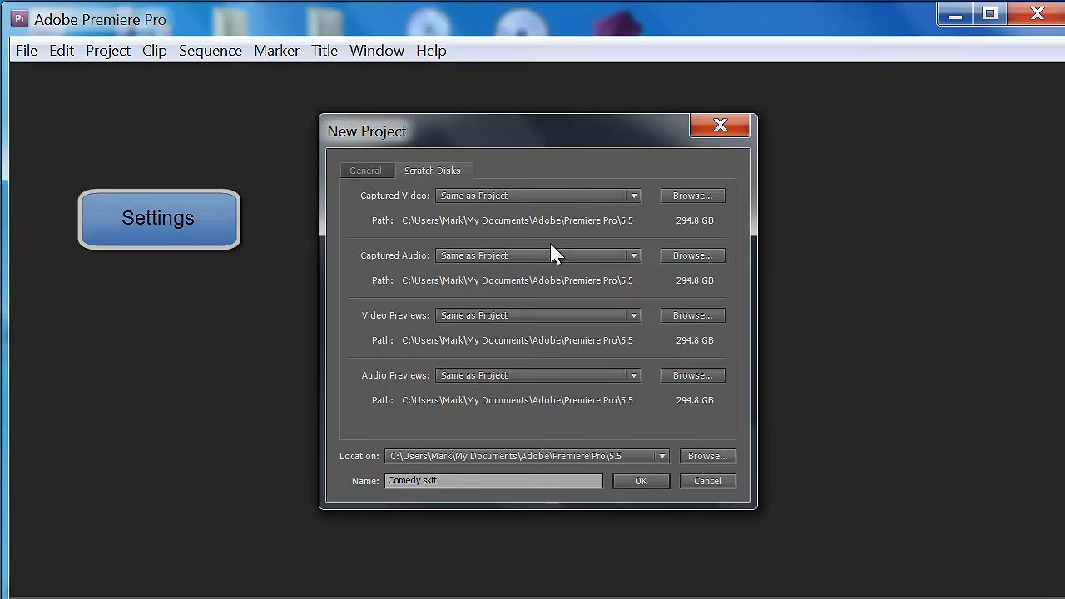
pyautogui.click(363, 170)
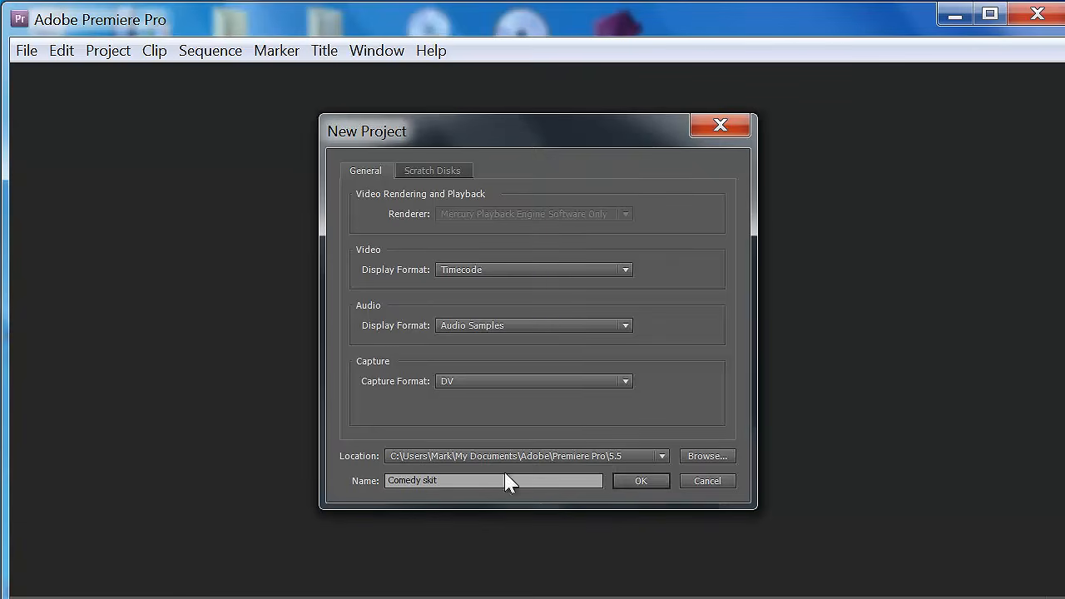
pyautogui.click(660, 483)
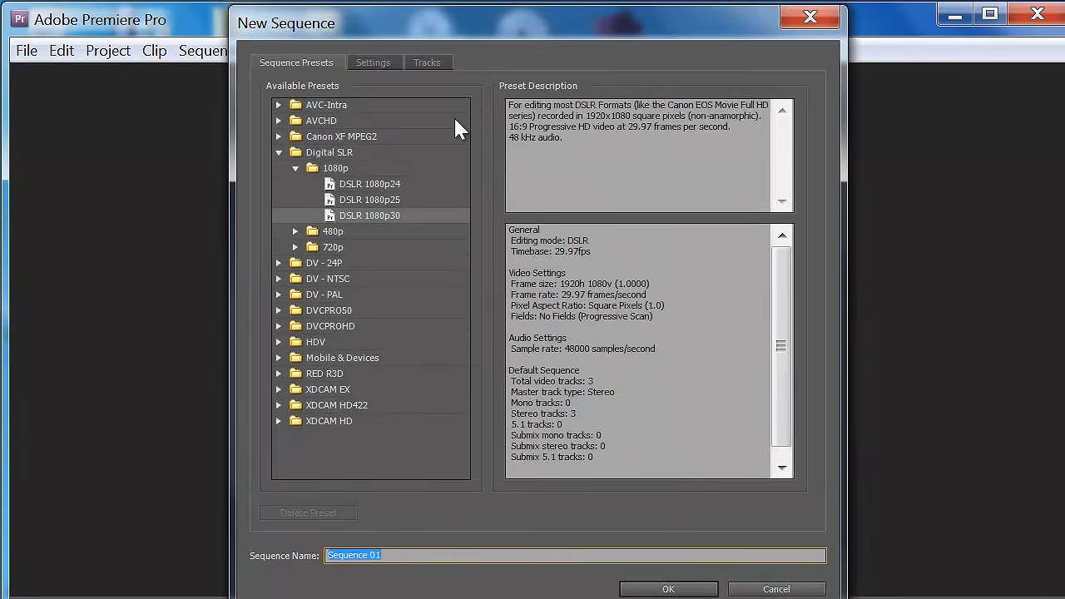
# - Review the new sequence's default video, audio and preview settings and its track configuration
pyautogui.click(387, 63)
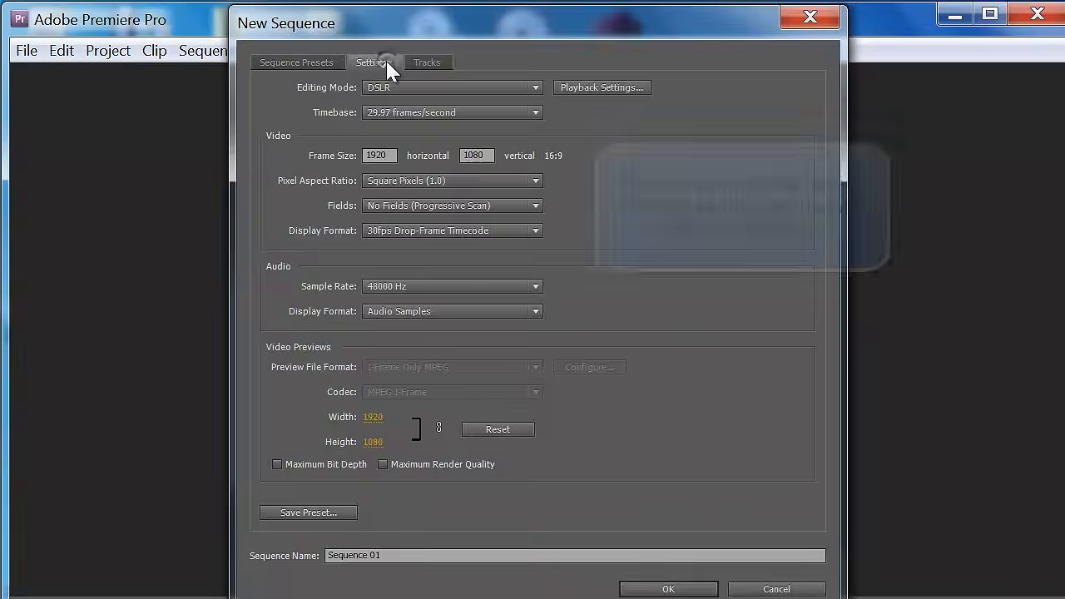
pyautogui.click(428, 65)
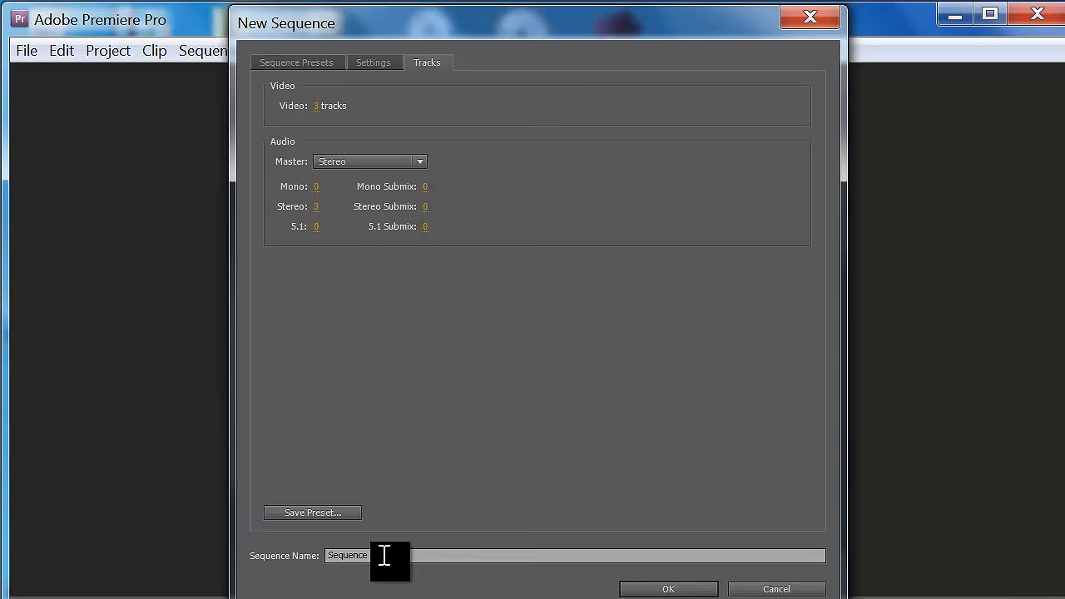
pyautogui.click(364, 67)
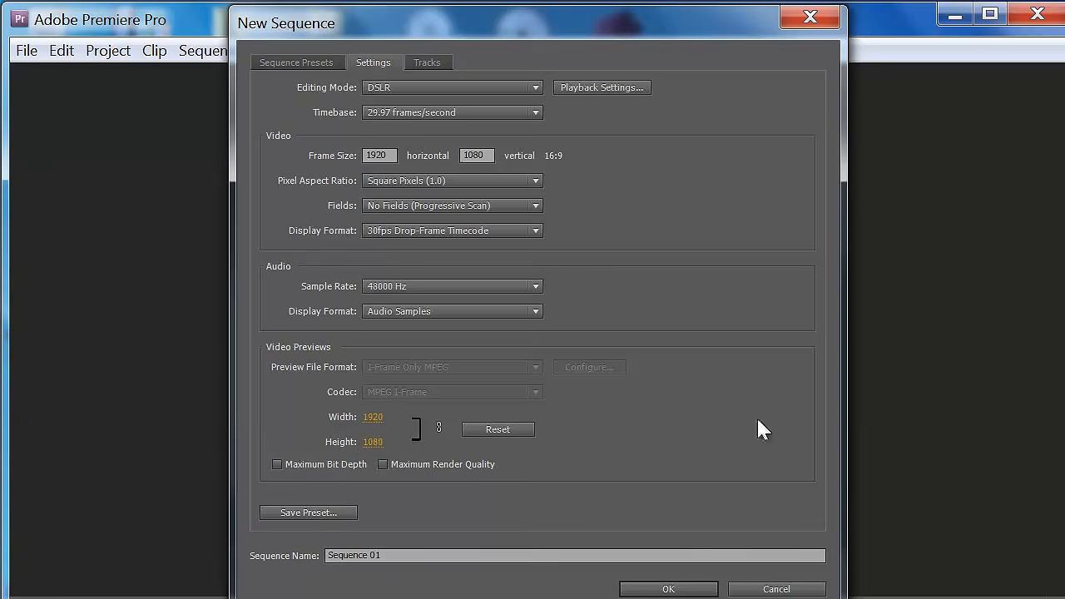
pyautogui.click(302, 66)
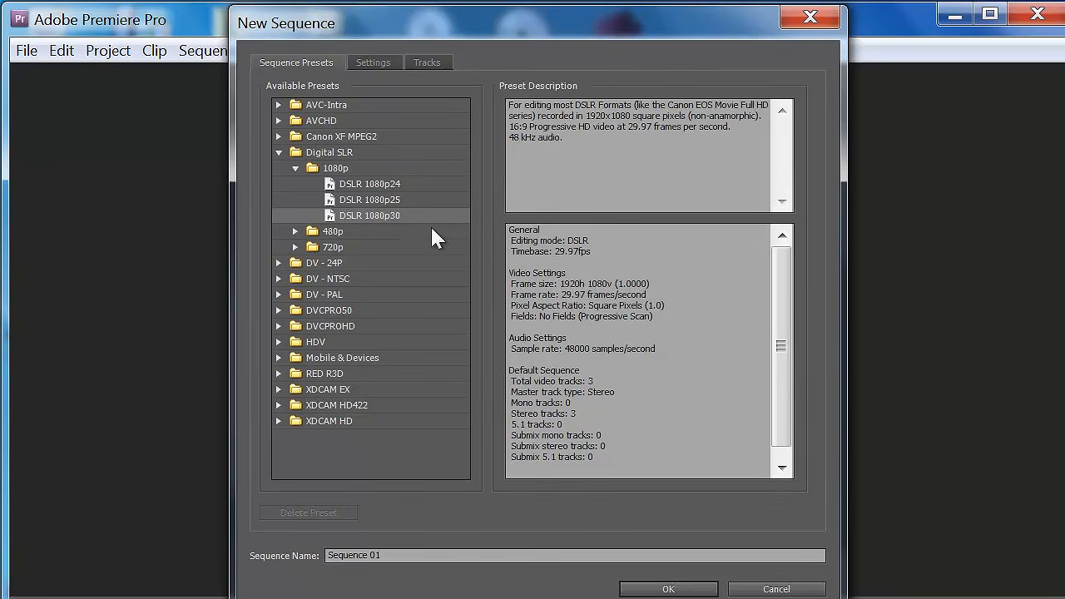
# - Compare the DSLR 1080p24 and 1080p30 sequence presets with the RED R3D preset 1K 16x9 23.976
pyautogui.click(384, 185)
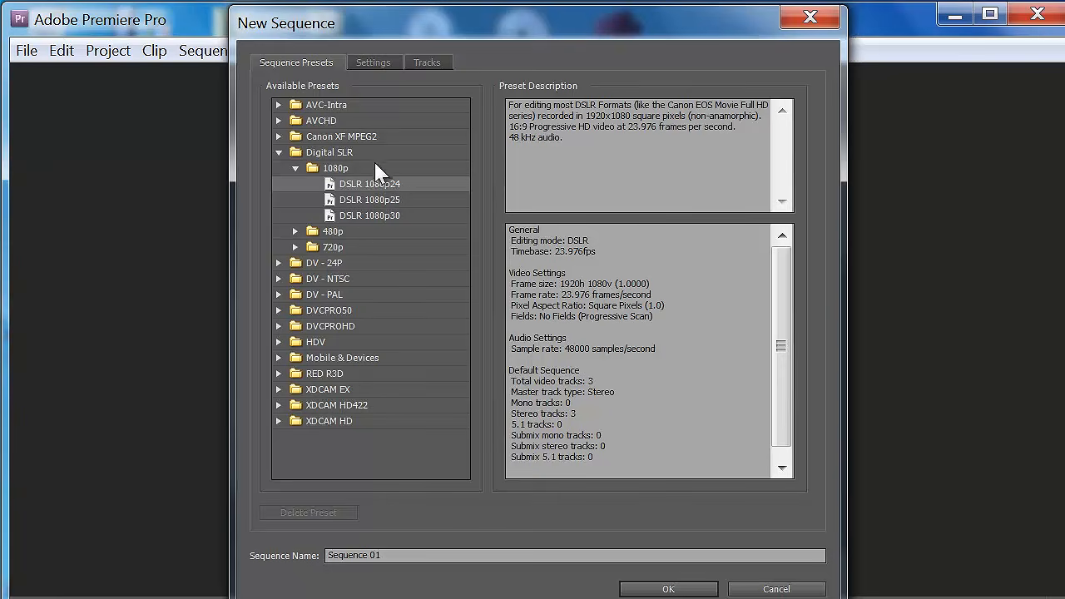
pyautogui.click(369, 218)
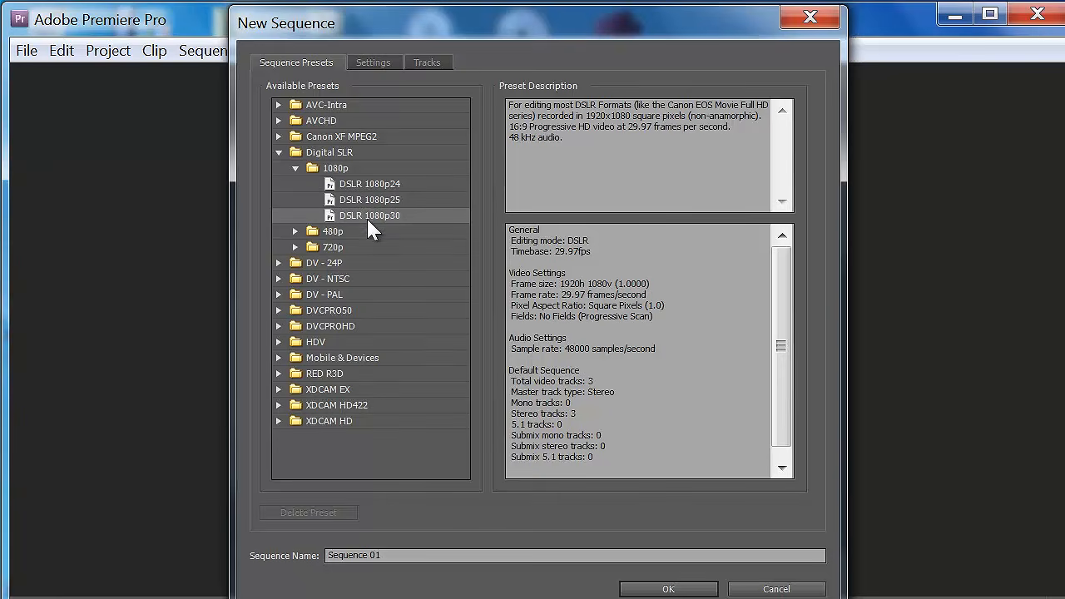
pyautogui.click(279, 375)
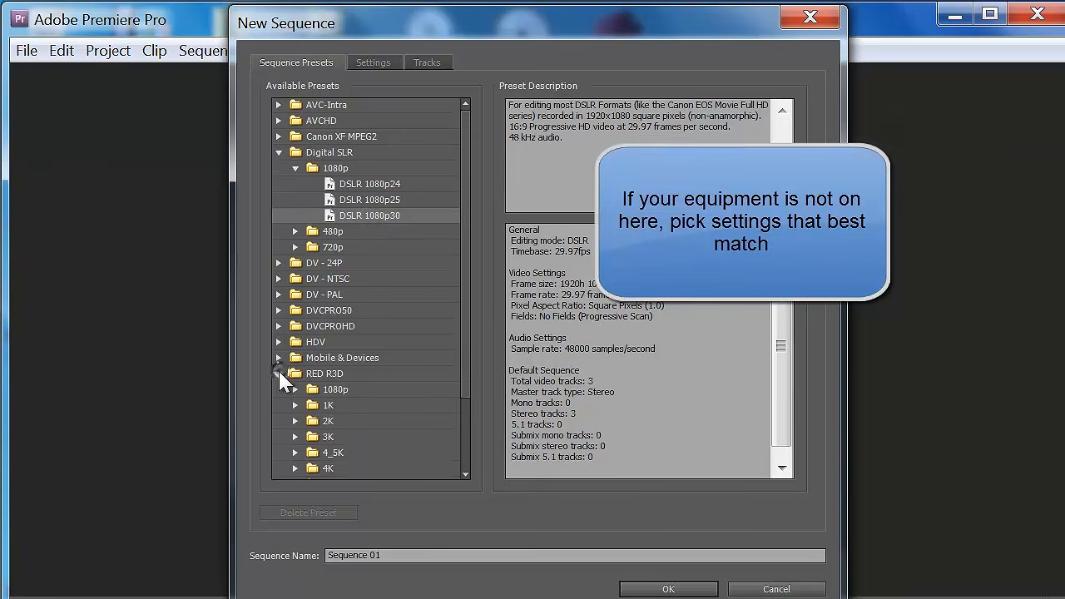
pyautogui.scroll(-3, 394, 351)
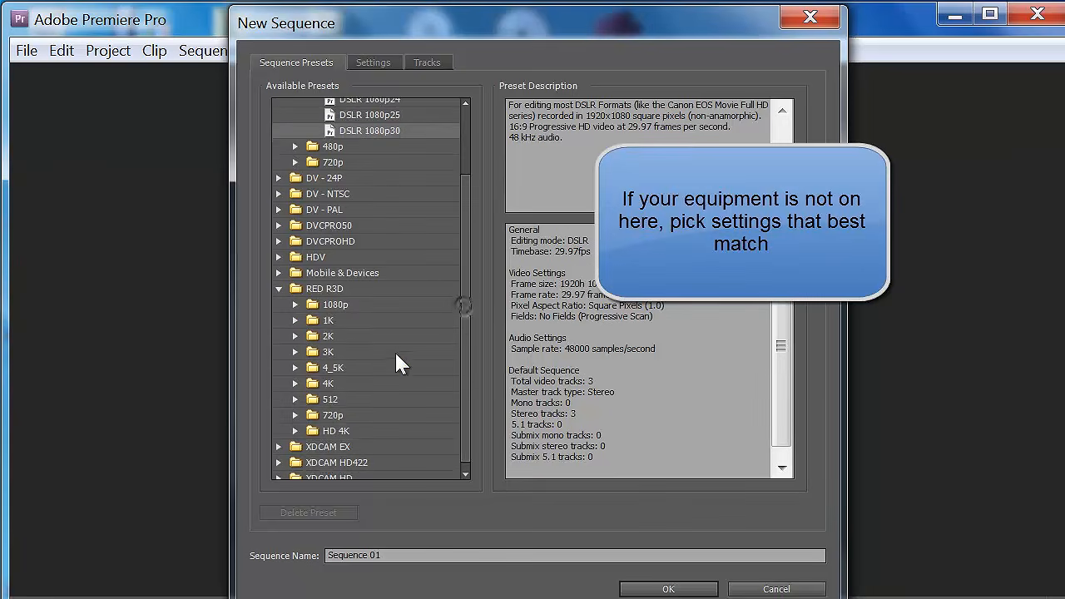
pyautogui.click(295, 321)
pyautogui.click(343, 336)
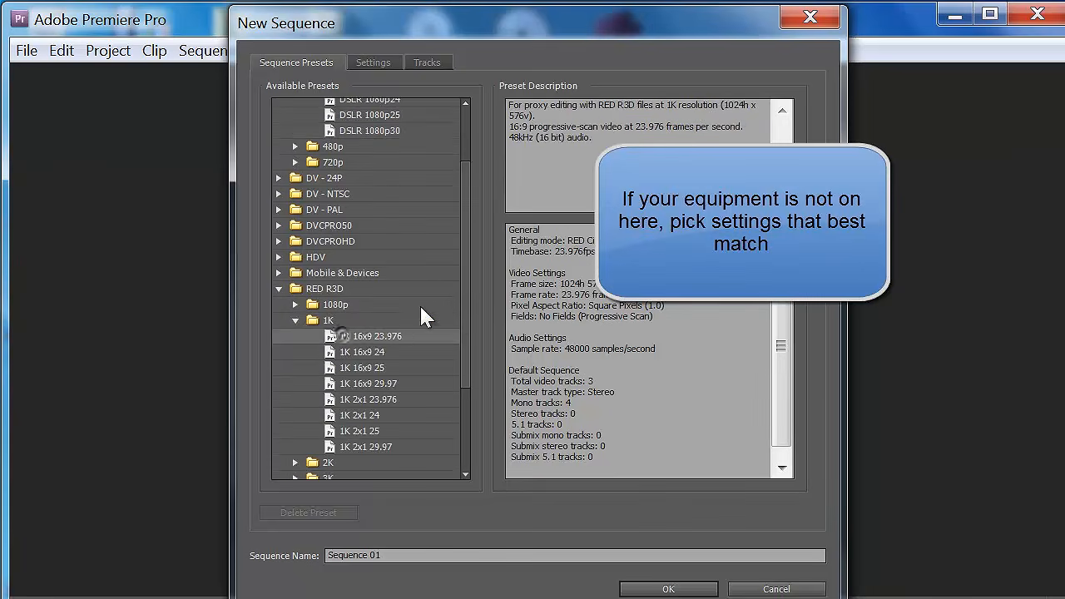
pyautogui.click(280, 288)
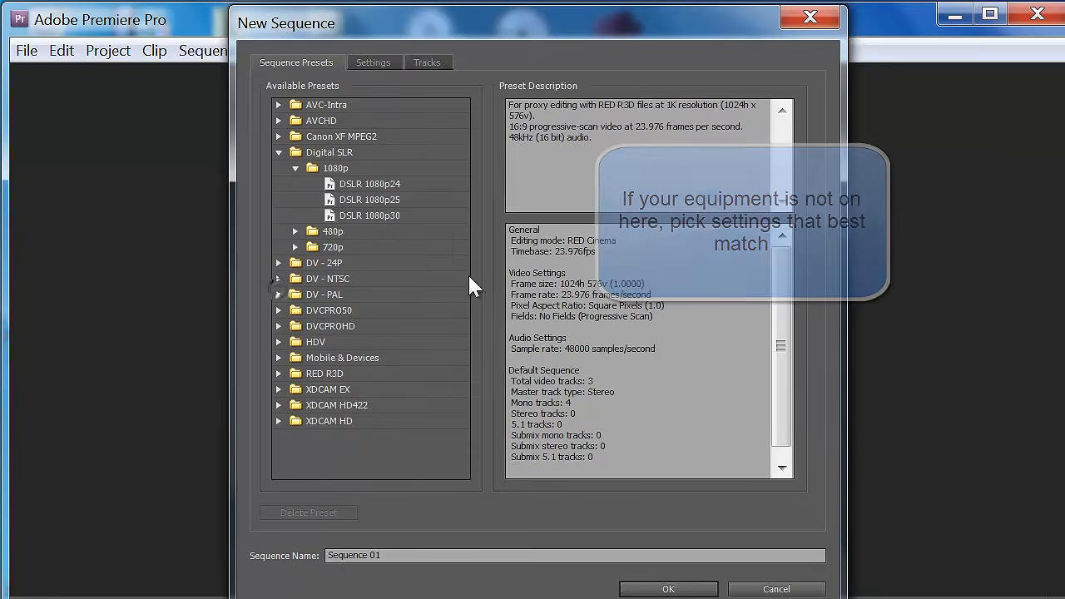
# - Create Sequence 01 from the Digital SLR preset DSLR 1080p30 with its default settings
pyautogui.click(347, 216)
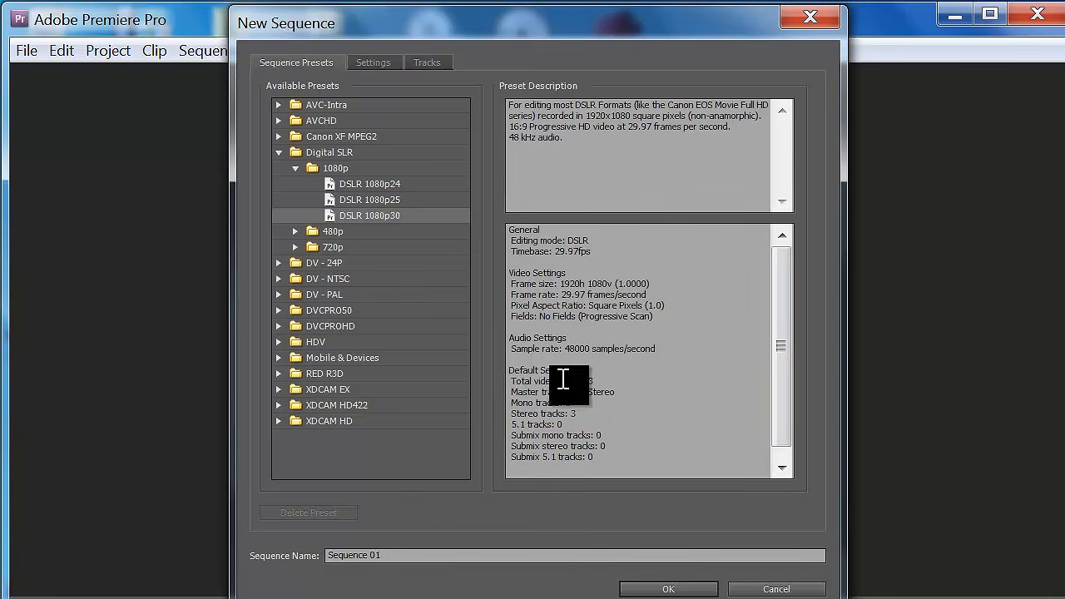
pyautogui.click(363, 67)
pyautogui.click(339, 66)
pyautogui.moveTo(785, 335)
pyautogui.mouseDown()
pyautogui.moveTo(791, 375)
pyautogui.moveTo(783, 333)
pyautogui.mouseUp()
pyautogui.click(667, 589)
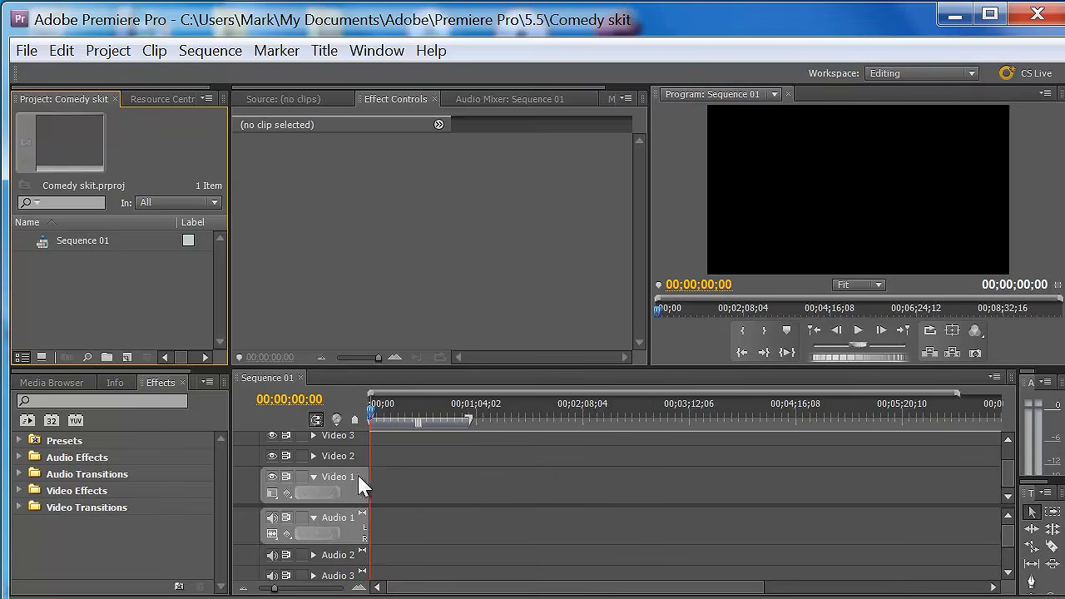
pyautogui.moveTo(1007, 470)
pyautogui.mouseDown()
pyautogui.moveTo(1014, 457)
pyautogui.moveTo(1013, 485)
pyautogui.mouseUp()
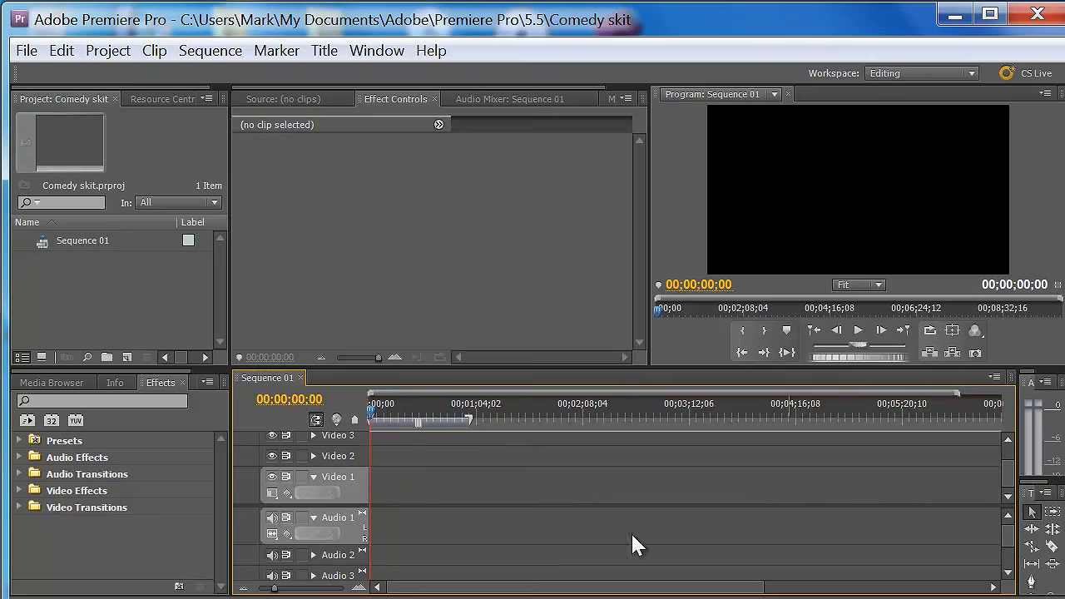
pyautogui.click(1008, 573)
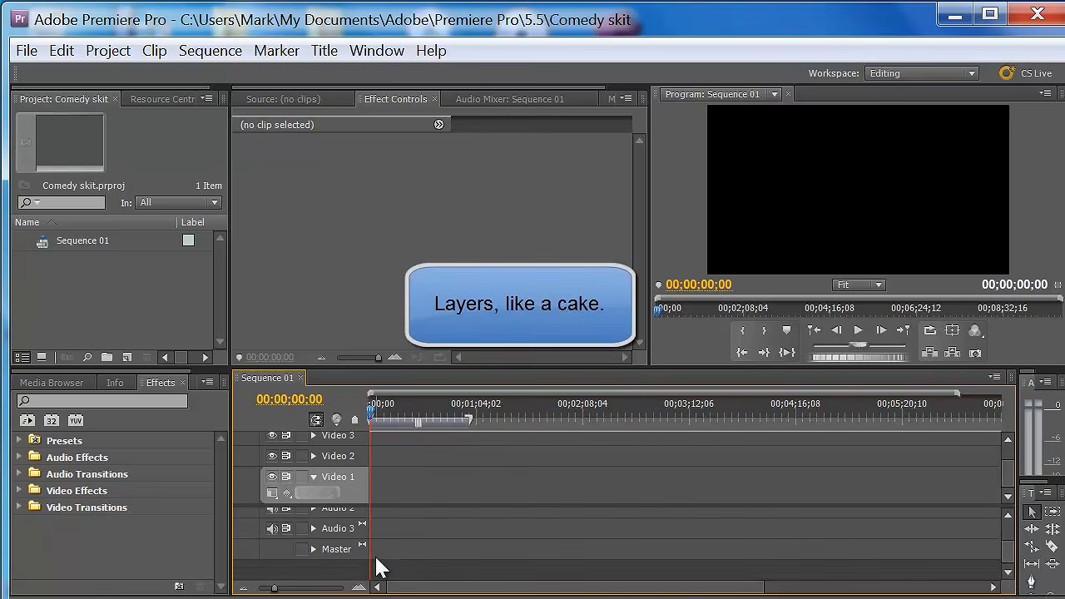
pyautogui.moveTo(1008, 549); pyautogui.dragTo(1008, 531)
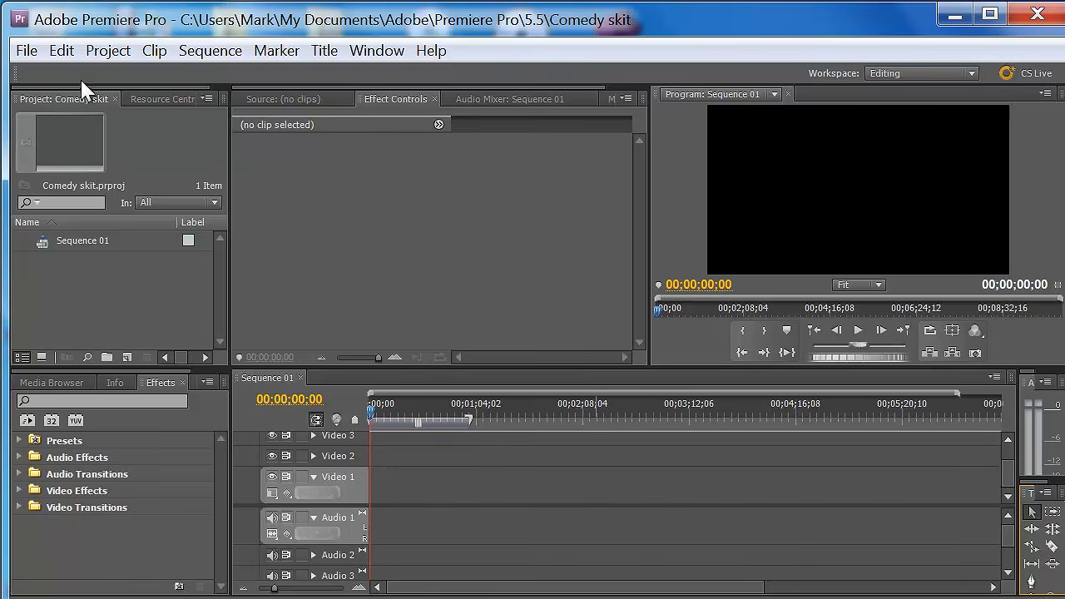
# - Start a media import and open the "2011-12-08 Give me Money" folder in the Pictures library
pyautogui.click(28, 51)
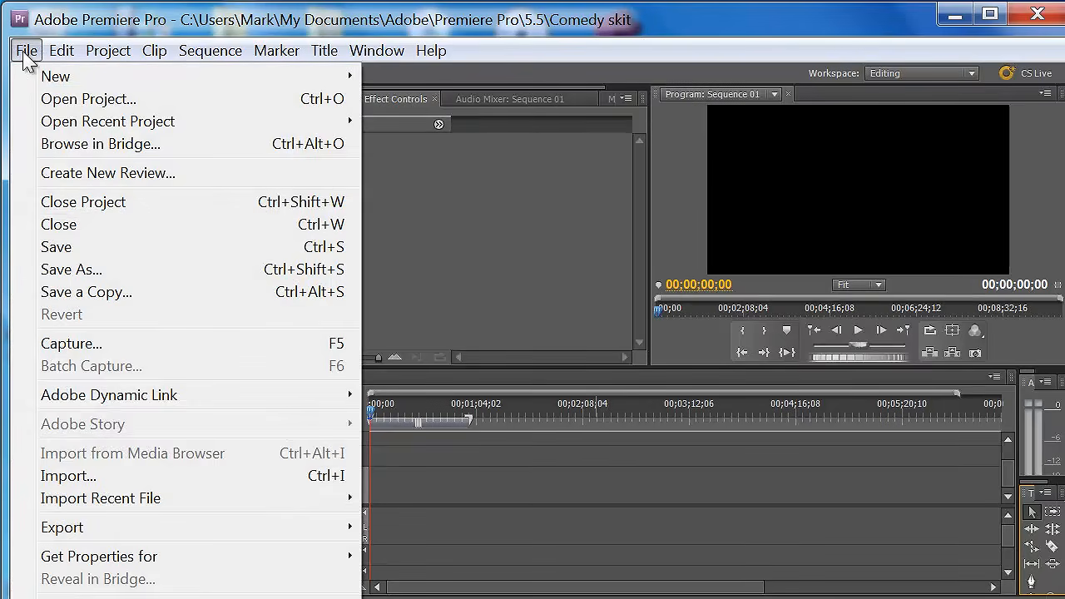
pyautogui.click(67, 477)
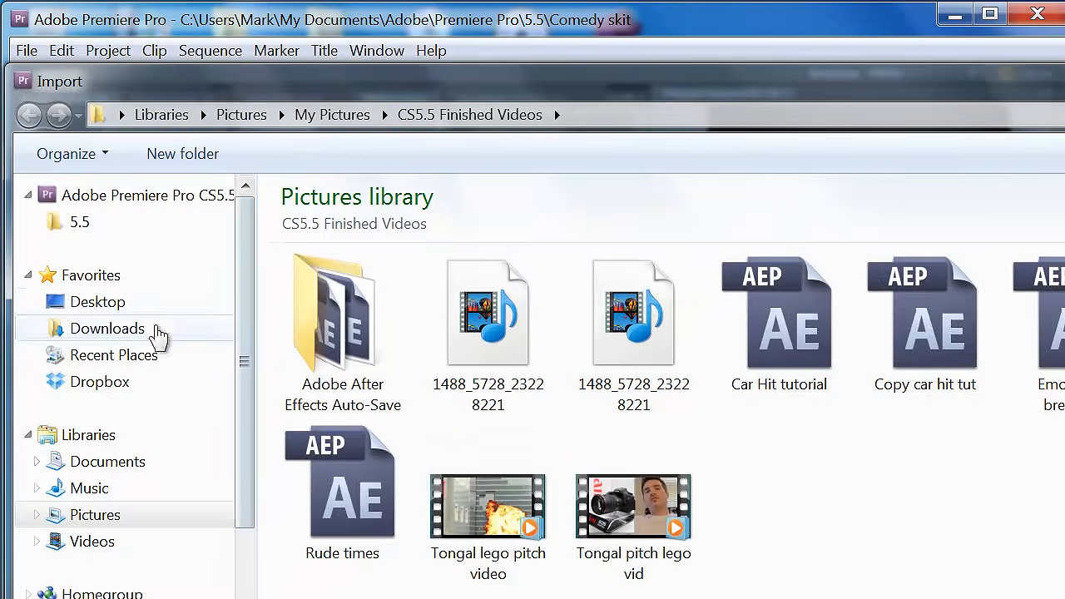
pyautogui.click(131, 515)
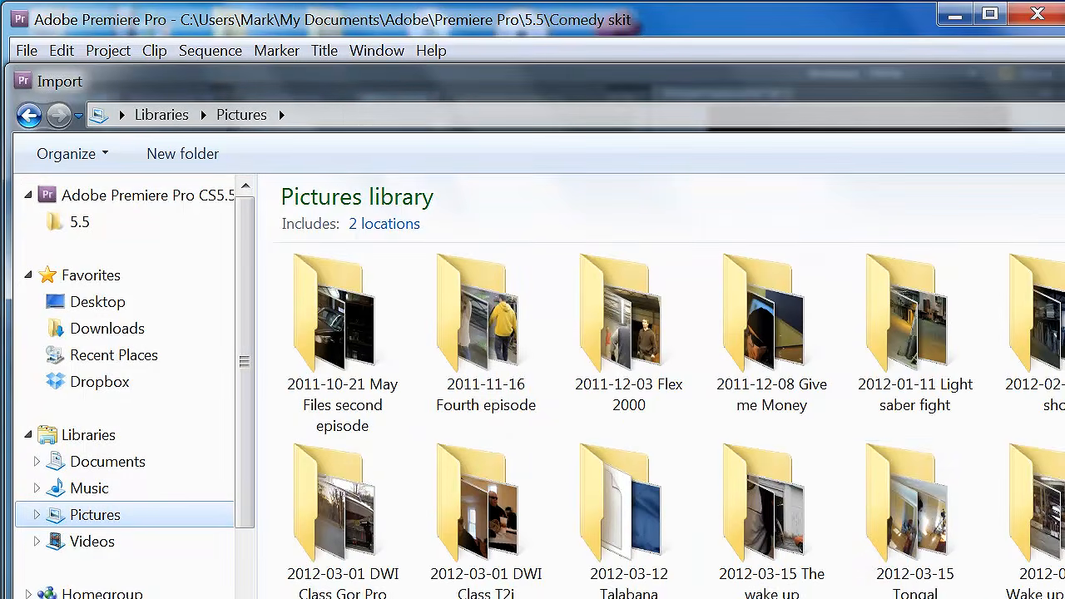
pyautogui.scroll(-5, 666, 420)
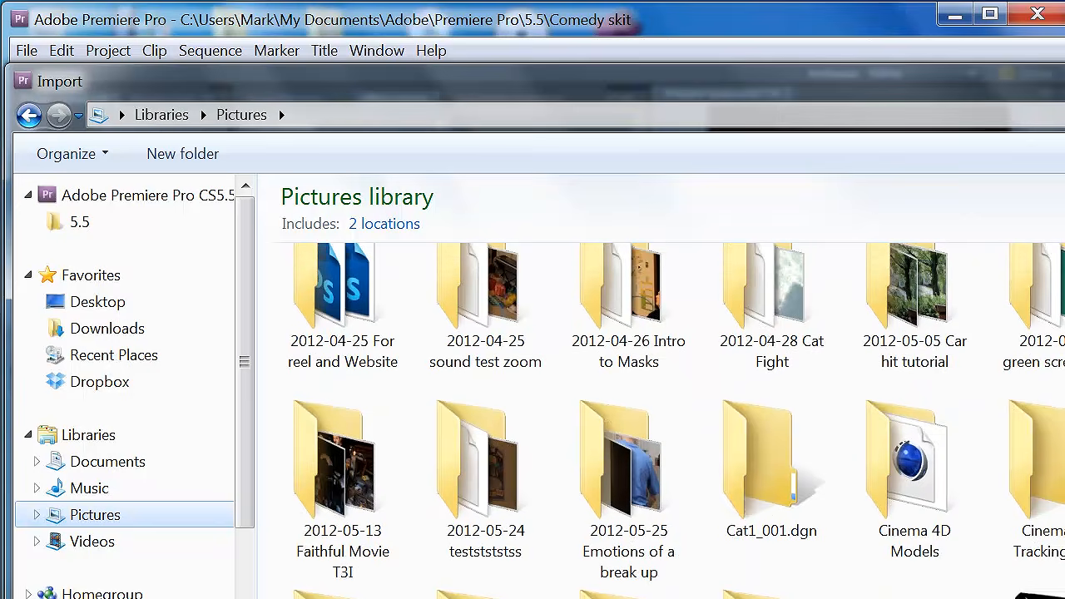
pyautogui.scroll(-2, 666, 421)
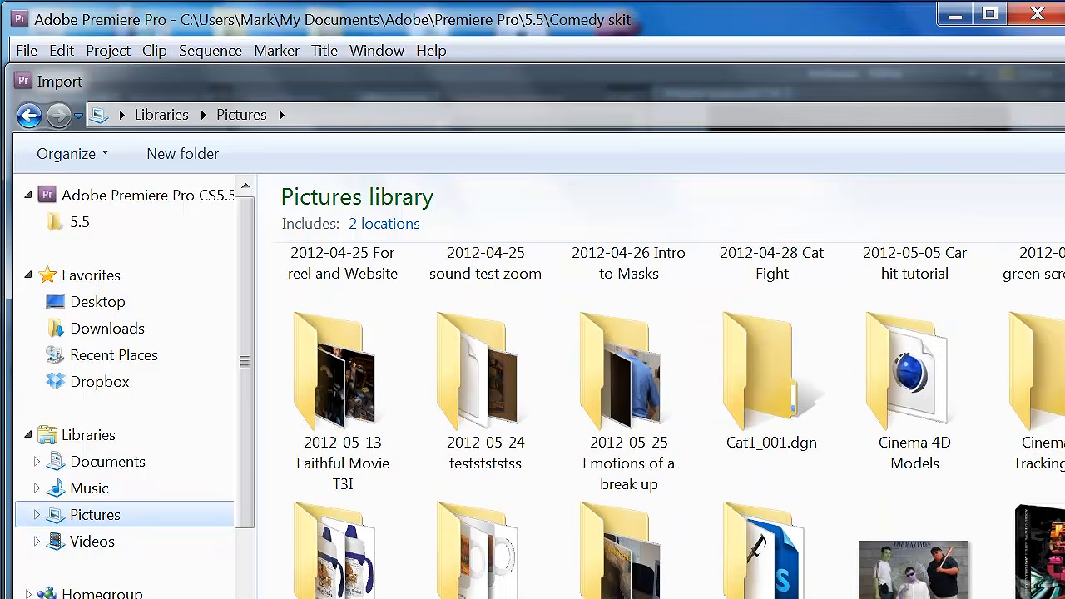
pyautogui.scroll(8, 666, 421)
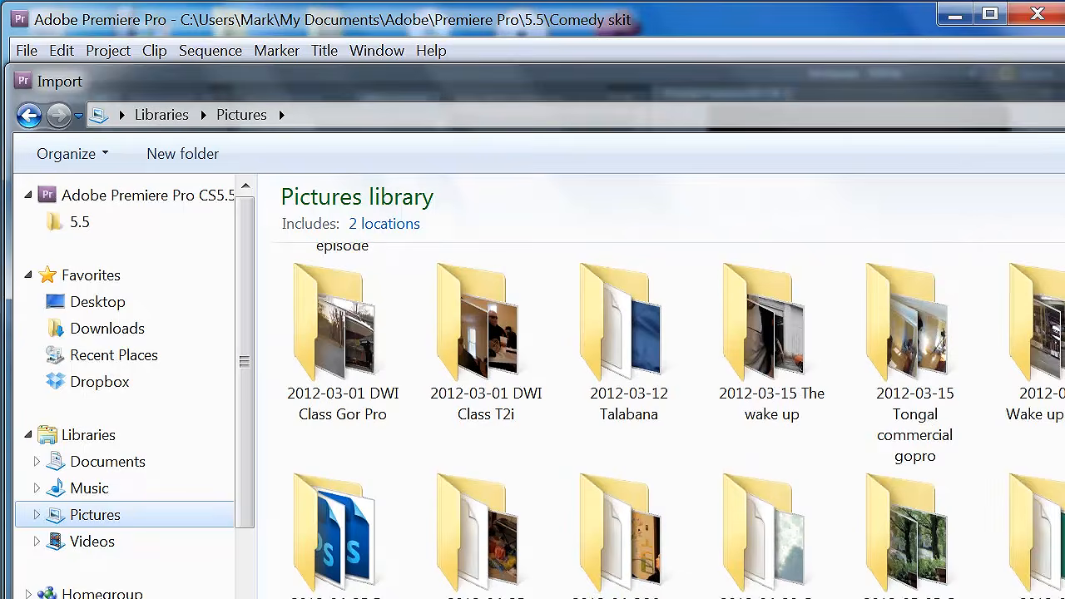
pyautogui.scroll(4, 666, 420)
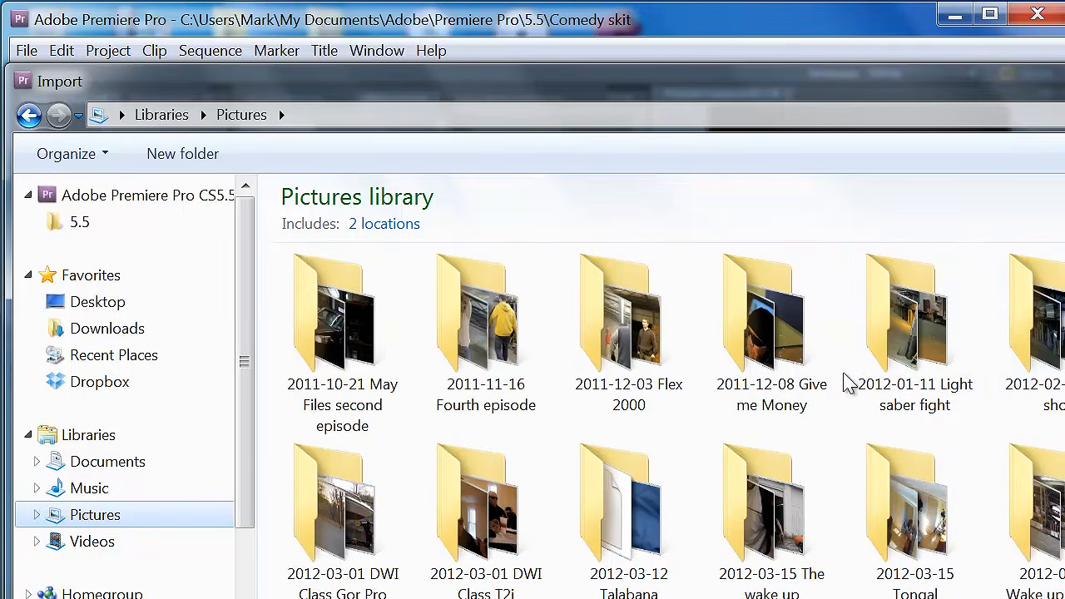
pyautogui.doubleClick(759, 342)
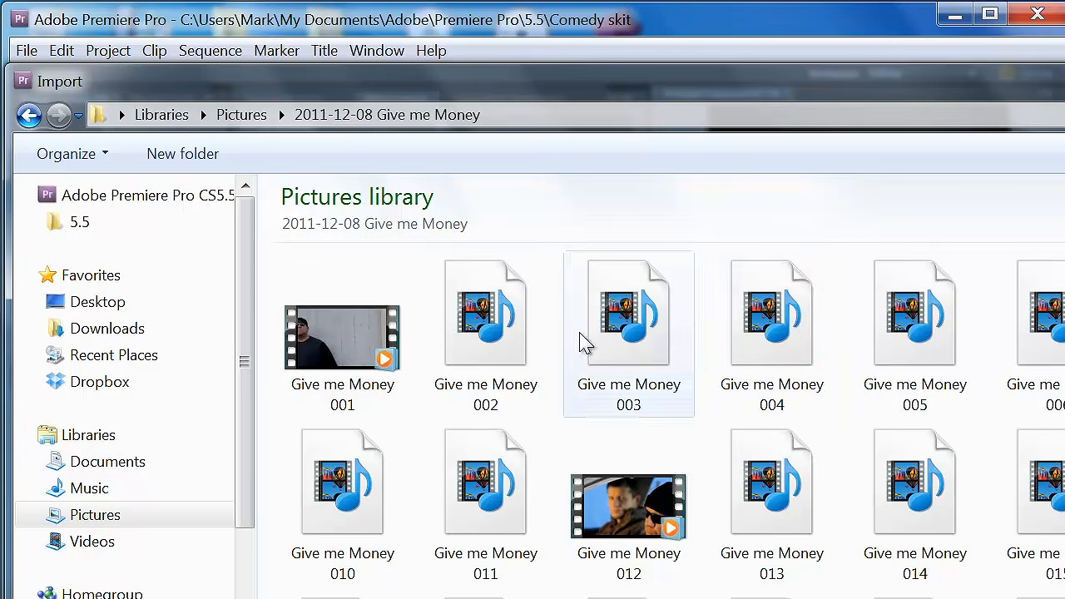
# - Import the video clips Give me Money 001, 002 and 003 into the project
pyautogui.click(356, 345)
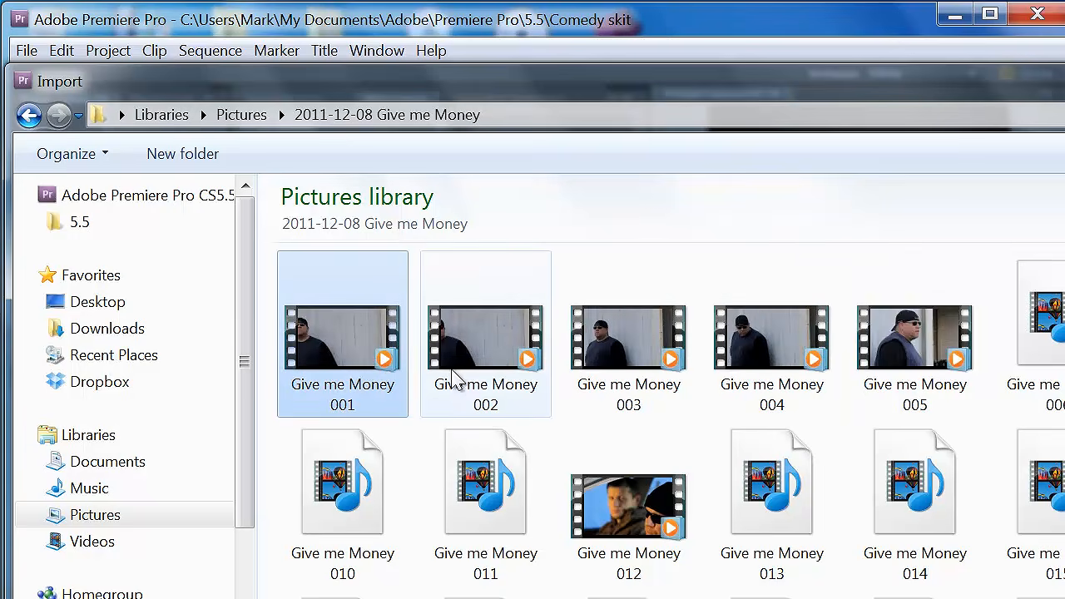
pyautogui.keyDown('ctrl'); pyautogui.click(626, 341); pyautogui.keyUp('ctrl')
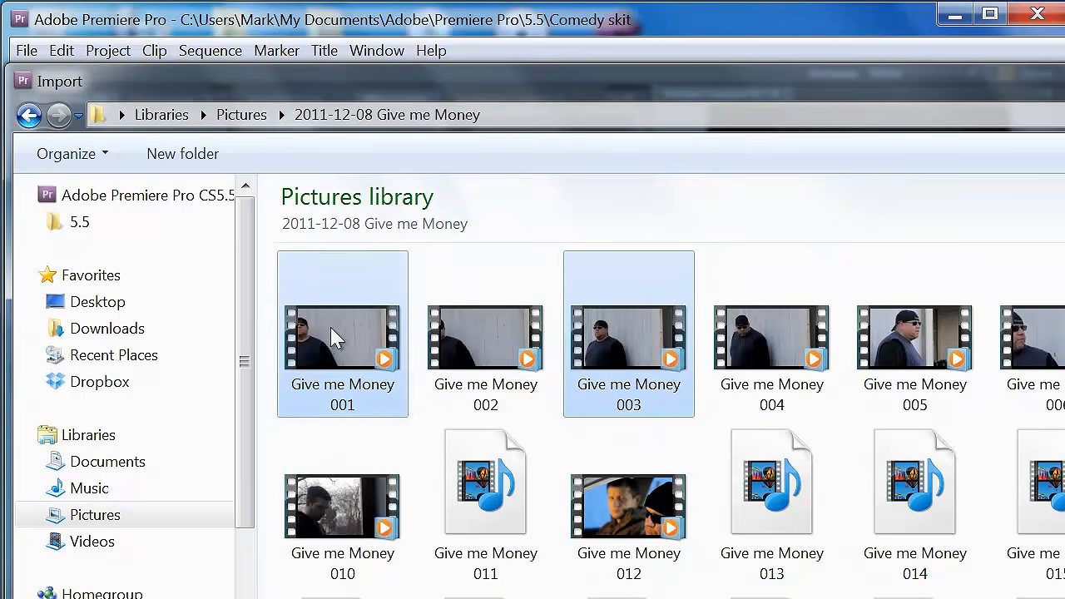
pyautogui.click(466, 350)
pyautogui.click(384, 336)
pyautogui.keyDown('shift'); pyautogui.click(661, 338); pyautogui.keyUp('shift')
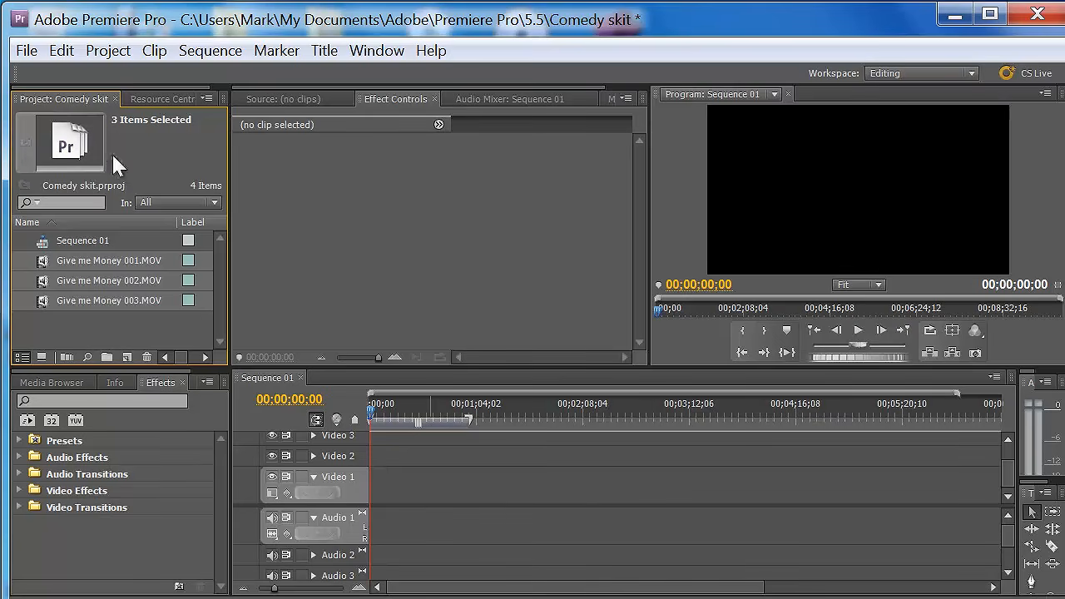
# - Change the label color of the three Give me Money clips in the project to orange
pyautogui.click(62, 51)
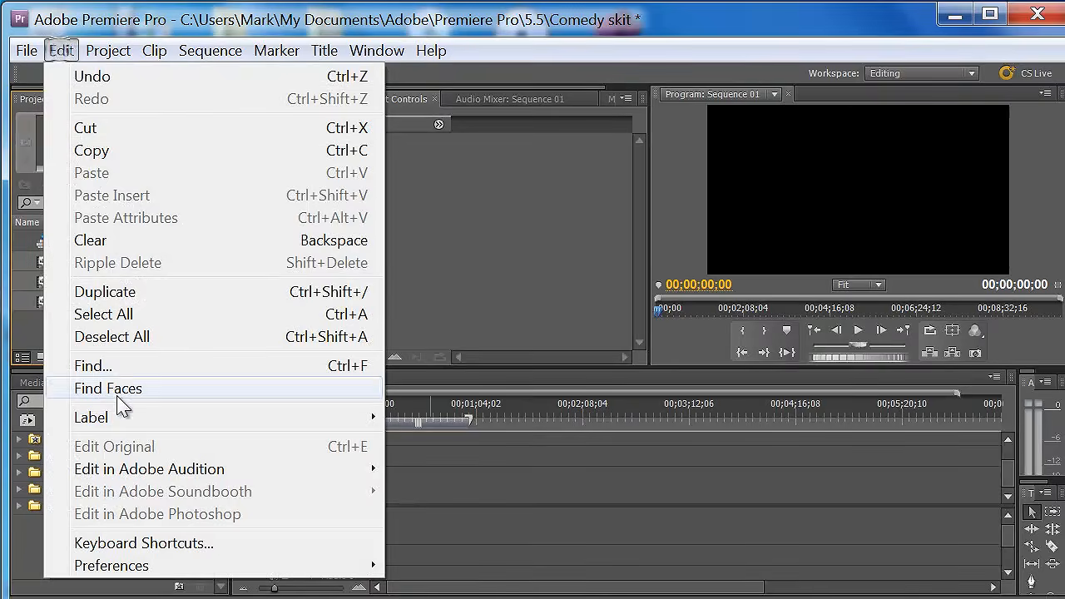
pyautogui.moveTo(167, 418)
pyautogui.click(441, 594)
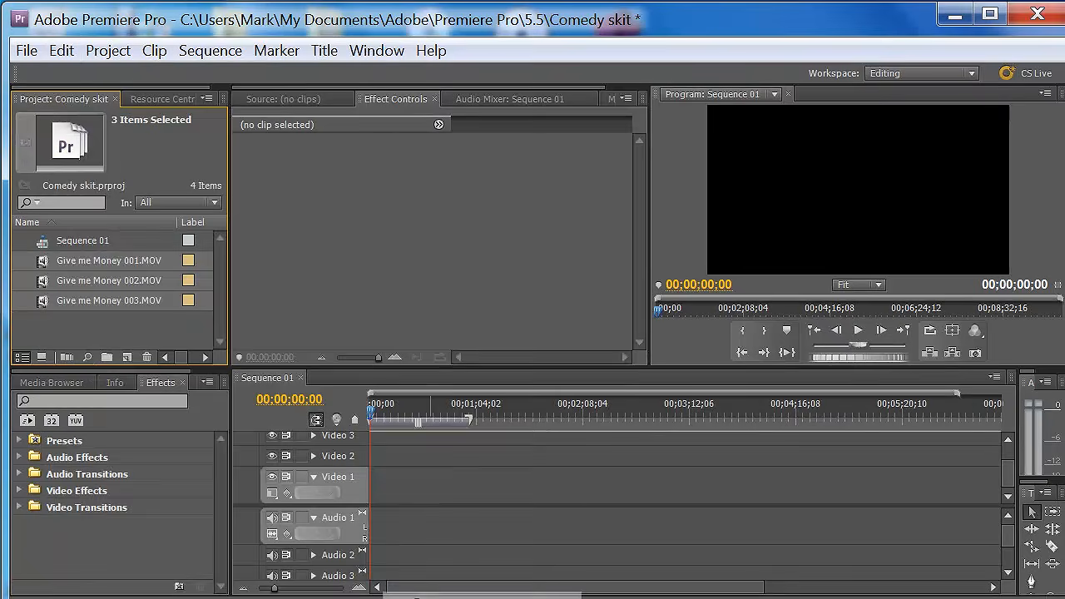
# - Place the Give me Money 003 clip near the start of Video 1 and Audio 1 in Sequence 01
pyautogui.click(189, 299)
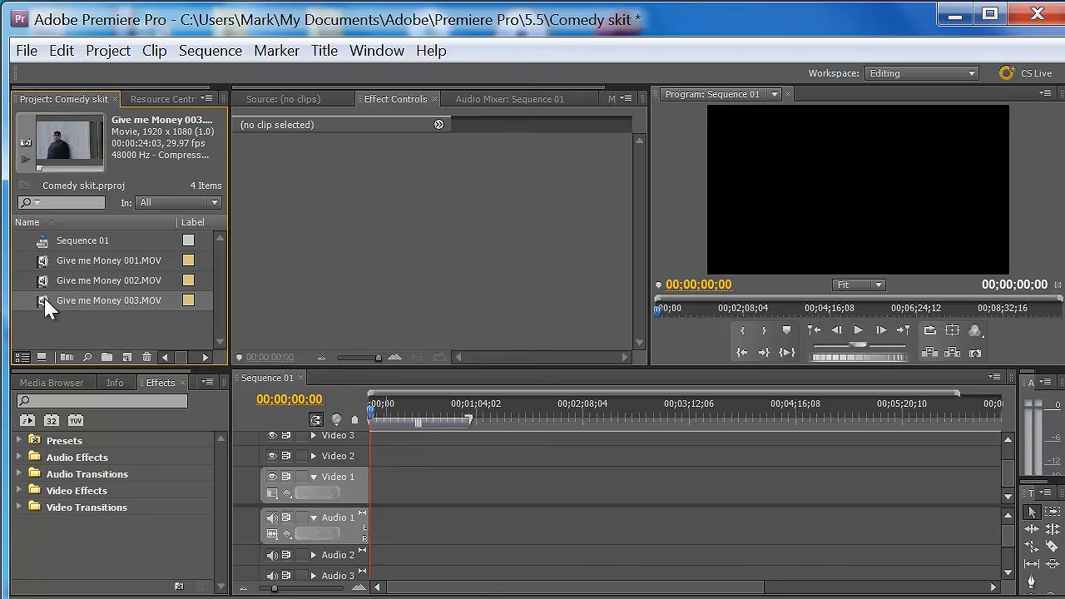
pyautogui.moveTo(46, 307); pyautogui.dragTo(406, 505)
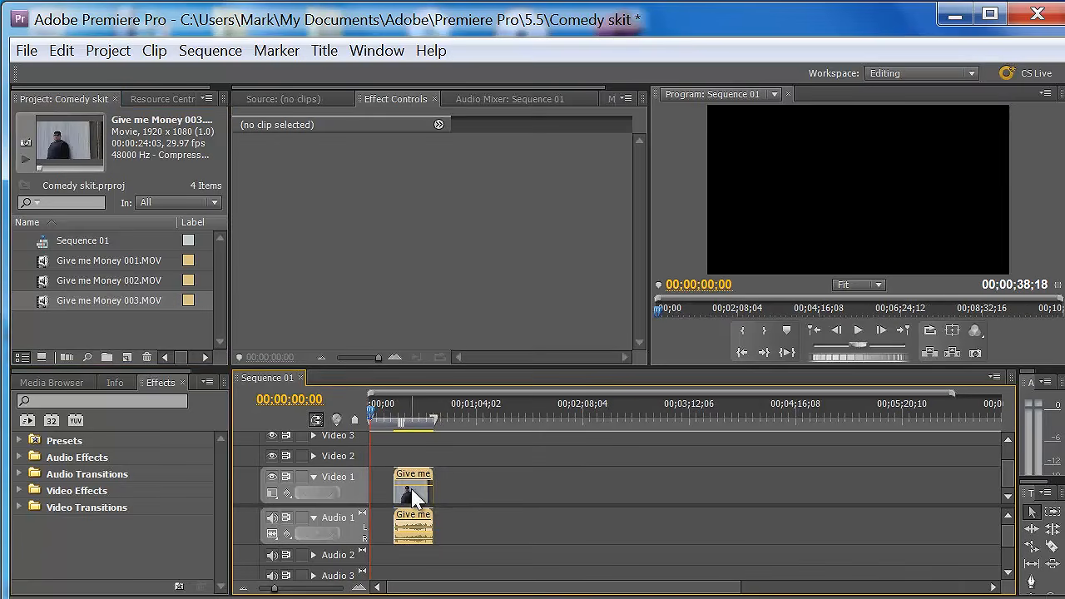
# - Change the label color of the Give me Money 002 clip in the project to blue
pyautogui.click(186, 281)
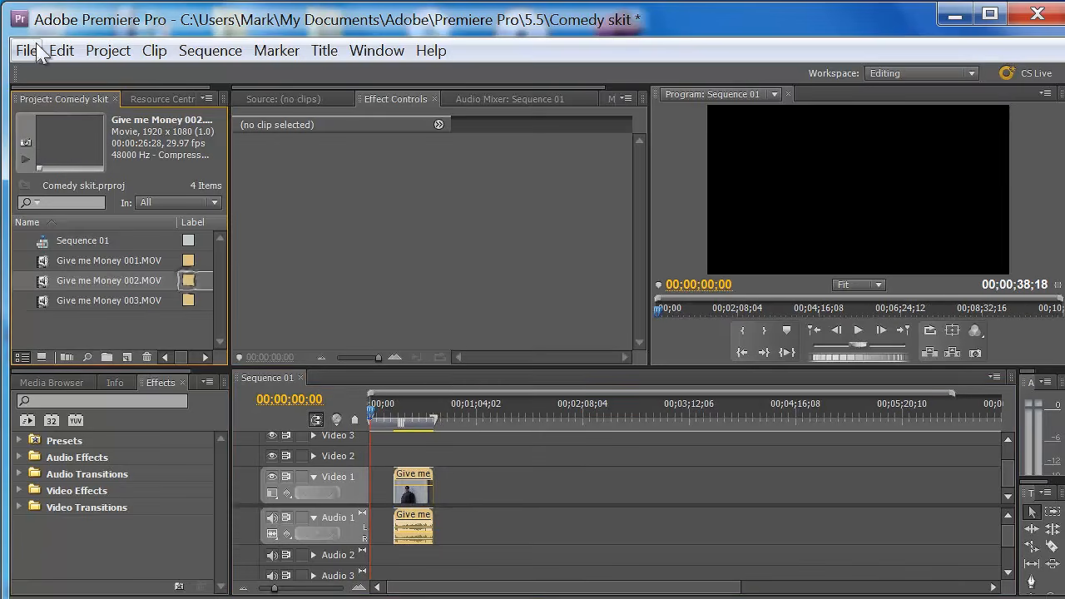
pyautogui.click(61, 51)
pyautogui.moveTo(274, 420)
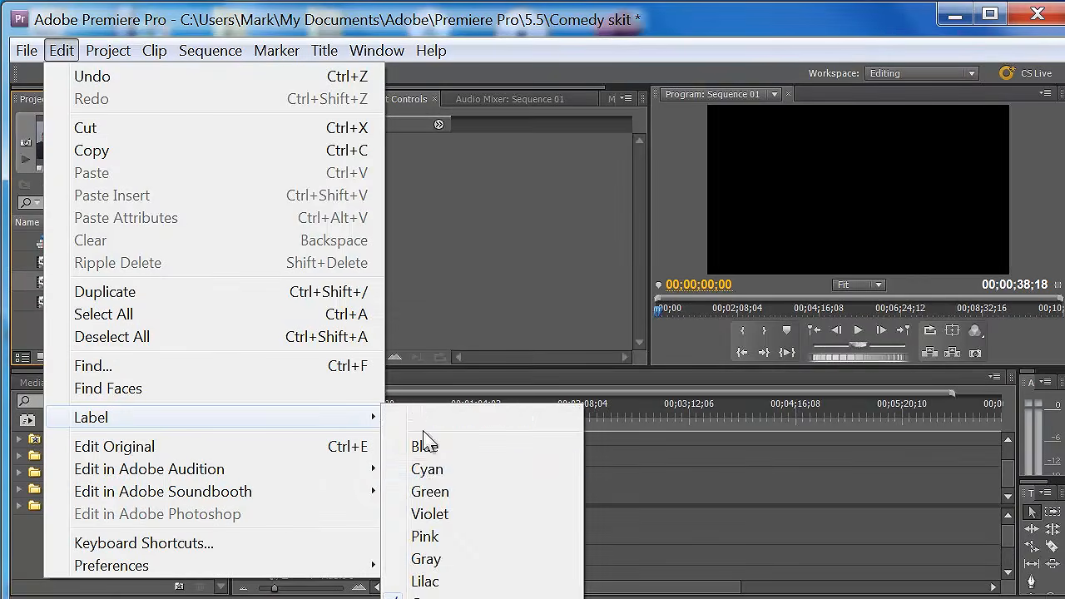
pyautogui.click(432, 469)
# - Place Give me Money 002 after the 003 clip in Sequence 01, then delete both clips from the timeline
pyautogui.moveTo(46, 287); pyautogui.dragTo(491, 506)
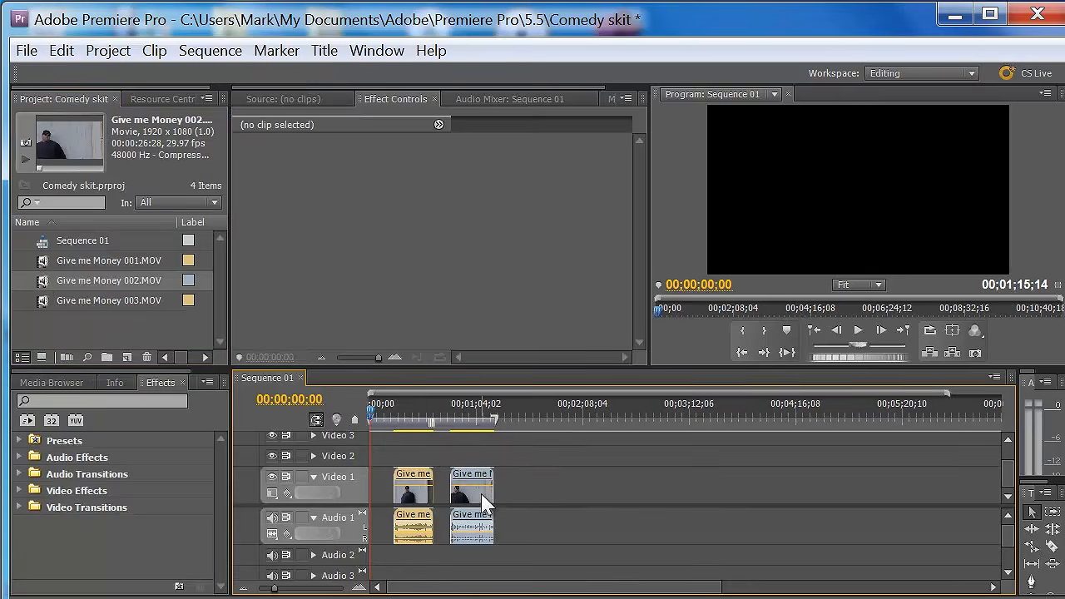
pyautogui.click(482, 496)
pyautogui.press('Delete')
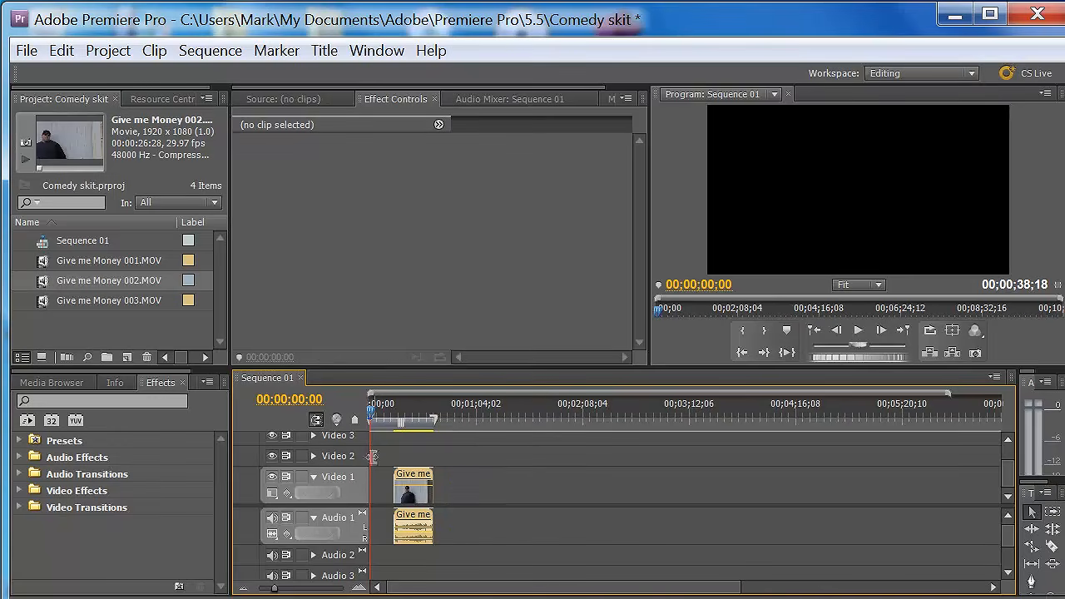
pyautogui.click(409, 491)
pyautogui.press('Delete')
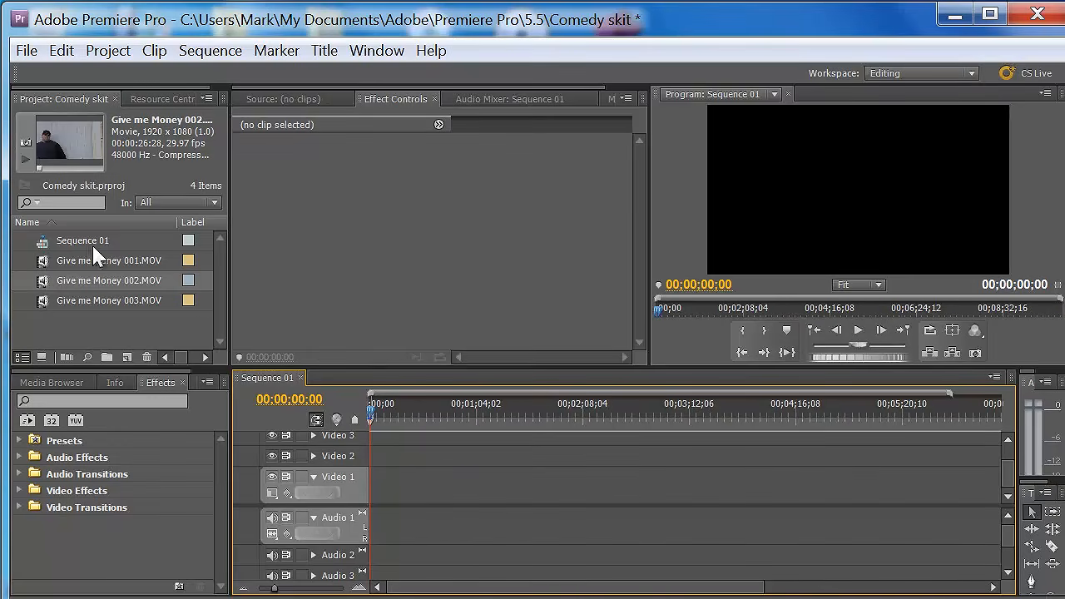
# - Open Give me Money 002 in the Source monitor and mark an in point at 00:00:08:25 and an out point at 00:00:10:23
pyautogui.doubleClick(140, 282)
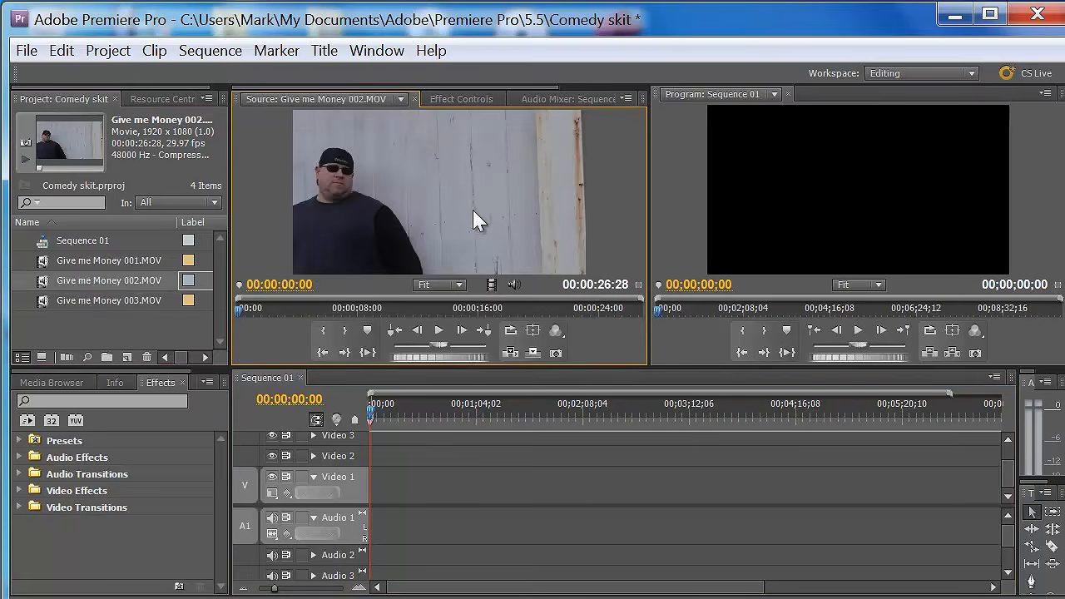
pyautogui.click(438, 330)
pyautogui.click(437, 330)
pyautogui.moveTo(269, 312); pyautogui.dragTo(366, 320)
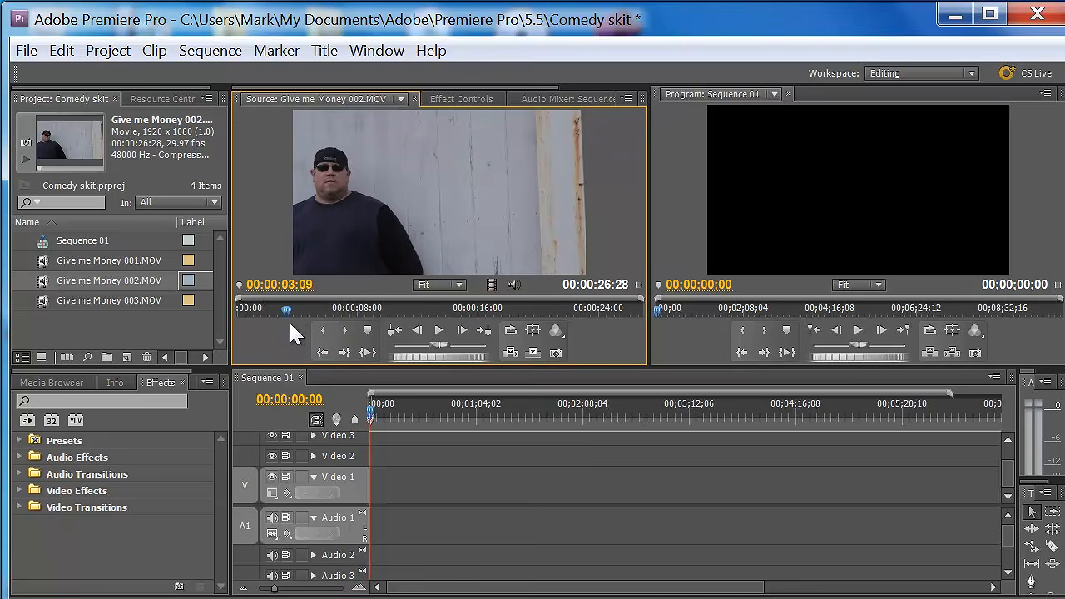
pyautogui.moveTo(286, 306); pyautogui.dragTo(372, 320)
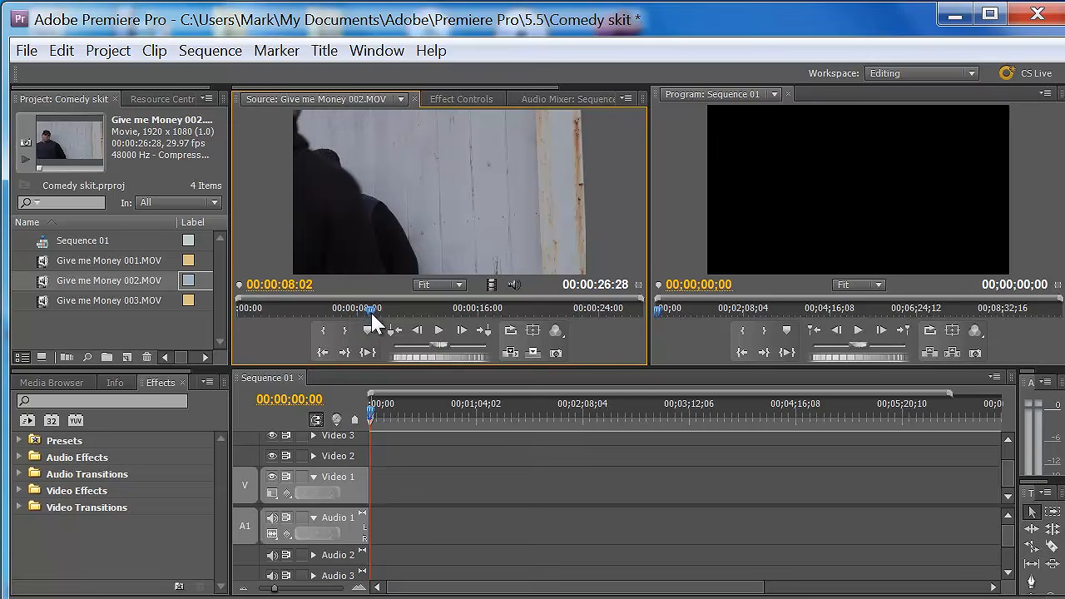
pyautogui.click(323, 330)
pyautogui.moveTo(372, 318); pyautogui.dragTo(401, 320)
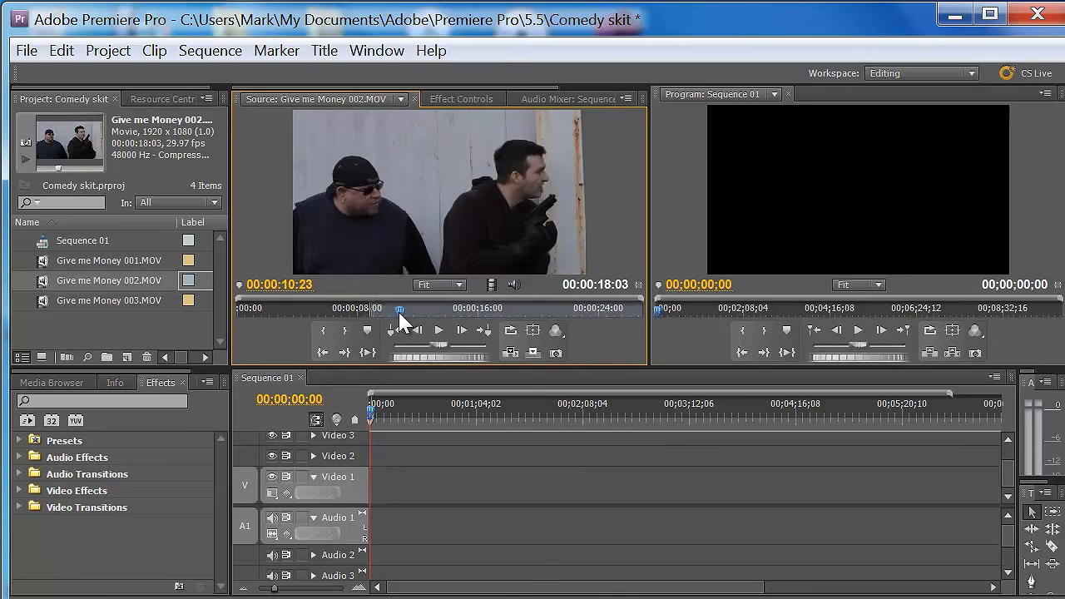
pyautogui.click(345, 333)
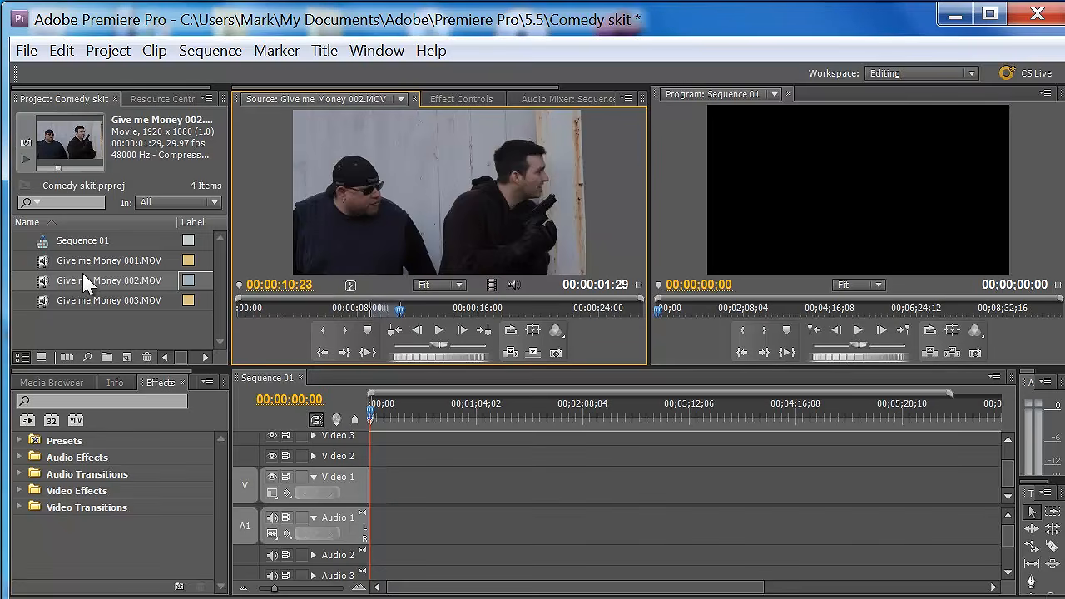
# - Place the trimmed Give me Money 002 clip with its audio at the very start of Video 1 and Audio 1
pyautogui.moveTo(44, 280); pyautogui.dragTo(412, 501)
pyautogui.moveTo(366, 509); pyautogui.dragTo(372, 485)
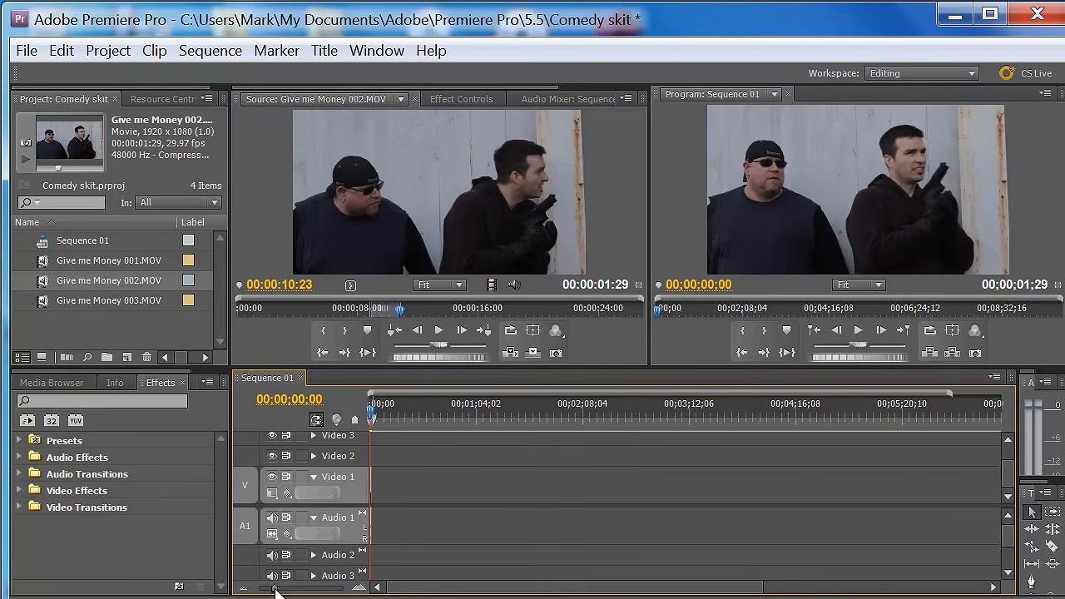
pyautogui.moveTo(276, 591); pyautogui.dragTo(307, 593)
pyautogui.moveTo(429, 416); pyautogui.dragTo(373, 416)
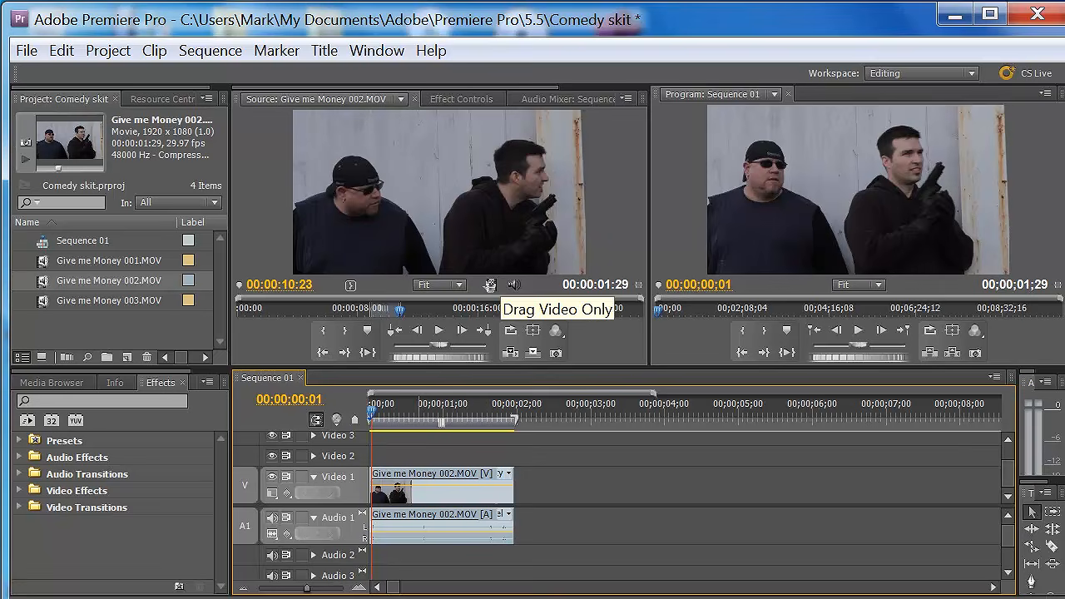
# - Add only the video of the trimmed Give me Money 002 to Video 1 beyond the first clip, then delete it
pyautogui.moveTo(490, 284); pyautogui.dragTo(566, 491)
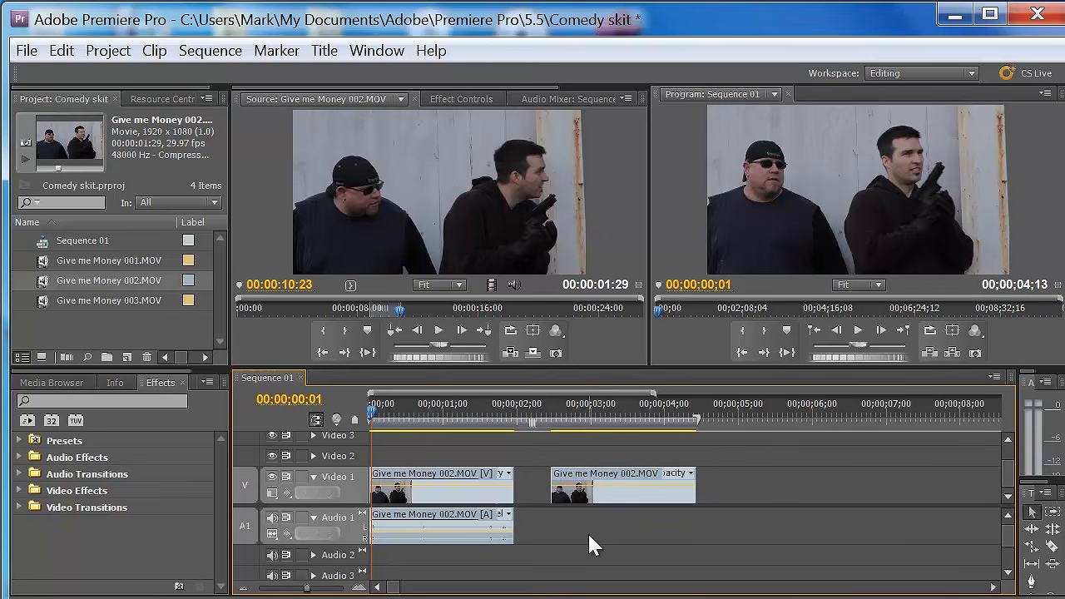
pyautogui.click(626, 490)
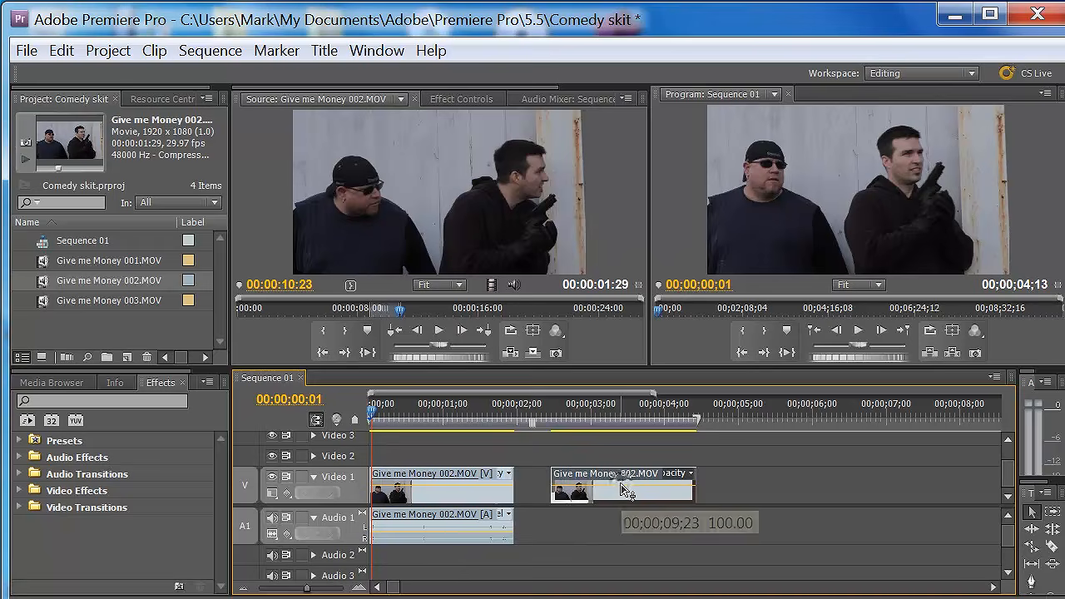
pyautogui.press('Delete')
# - Add only the audio of the trimmed Give me Money 002 to Audio 1 beyond the first clip, then delete it
pyautogui.moveTo(515, 286); pyautogui.dragTo(565, 527)
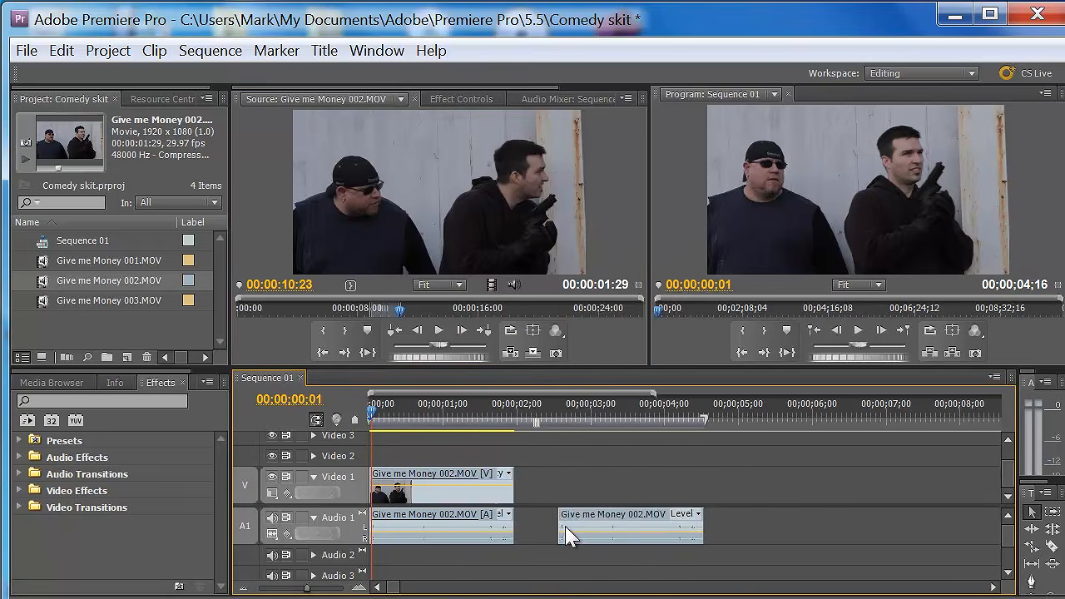
pyautogui.click(566, 528)
pyautogui.press('Delete')
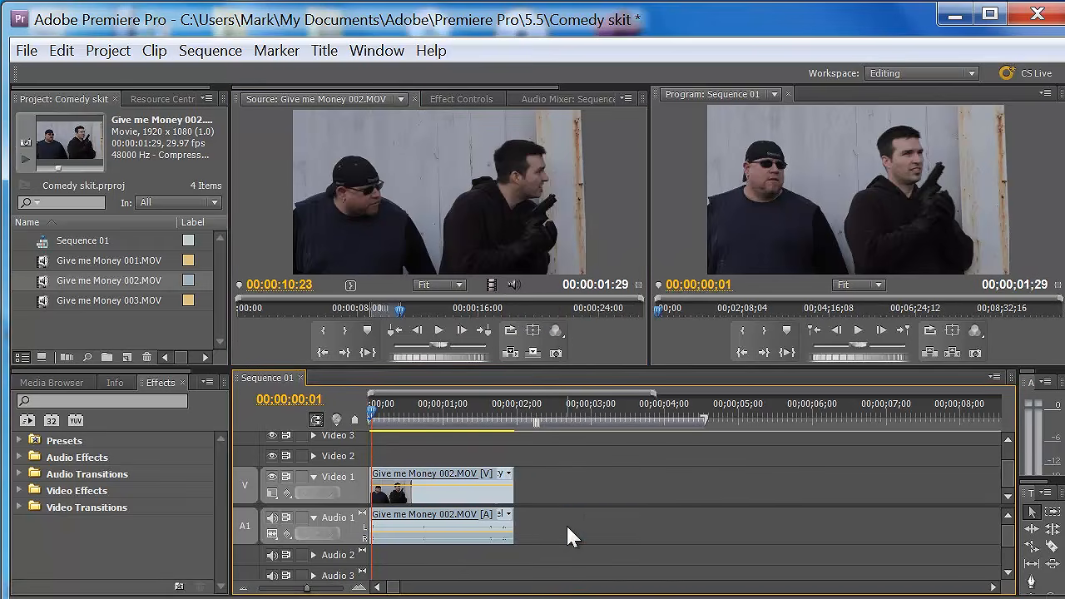
# - Open Give me Money 003 in the Source monitor, cue it near 00:00:11:09, and park the sequence playhead at 00;00;01;28
pyautogui.doubleClick(195, 301)
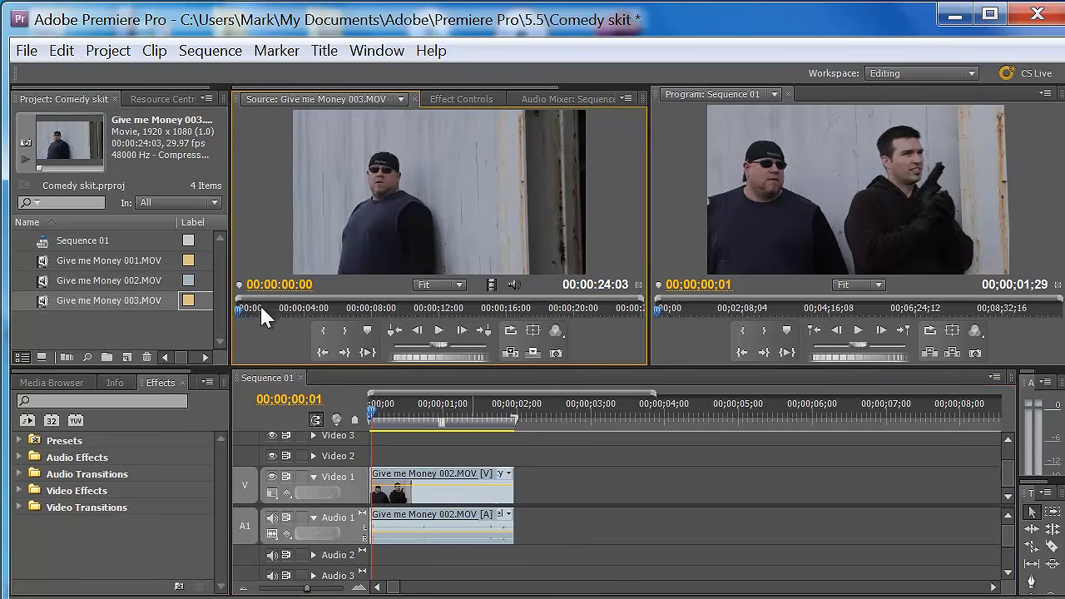
pyautogui.moveTo(247, 308); pyautogui.dragTo(428, 333)
pyautogui.moveTo(492, 408); pyautogui.dragTo(514, 418)
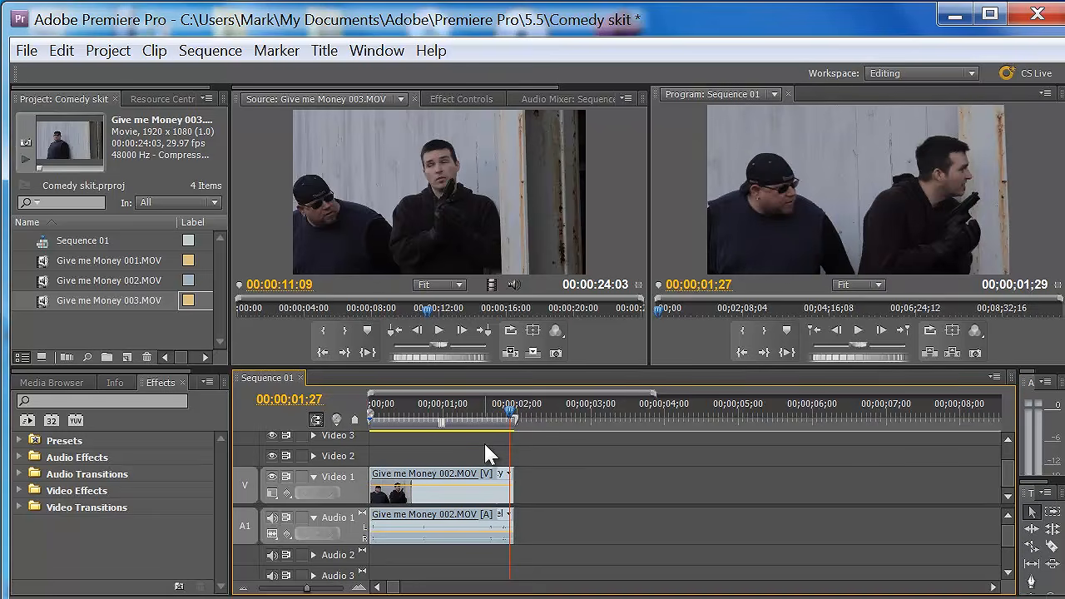
pyautogui.press('Right')
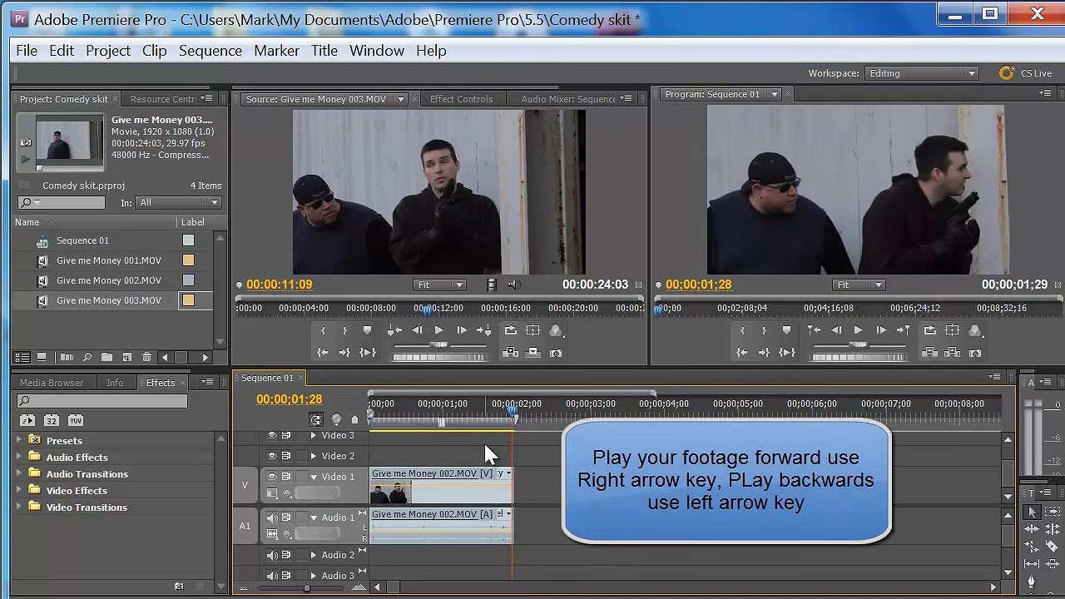
pyautogui.press('Right')
pyautogui.press('Left')
# - Step through Give me Money 003 to match the action at the end of the 002 clip and mark an in point at 00:00:10:11
pyautogui.click(431, 310)
pyautogui.moveTo(430, 310)
pyautogui.mouseDown()
pyautogui.moveTo(464, 312)
pyautogui.moveTo(422, 310)
pyautogui.mouseUp()
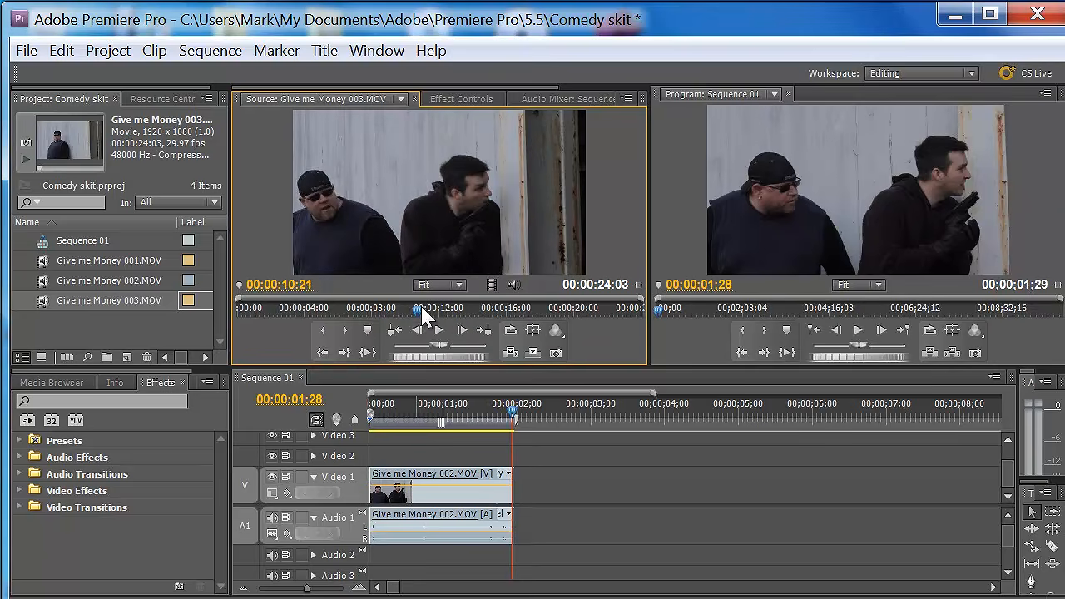
pyautogui.press('Left')
pyautogui.press('Left')
pyautogui.press('Left')
pyautogui.press('Left')
pyautogui.press('Left')
pyautogui.press('Left')
pyautogui.press('Left')
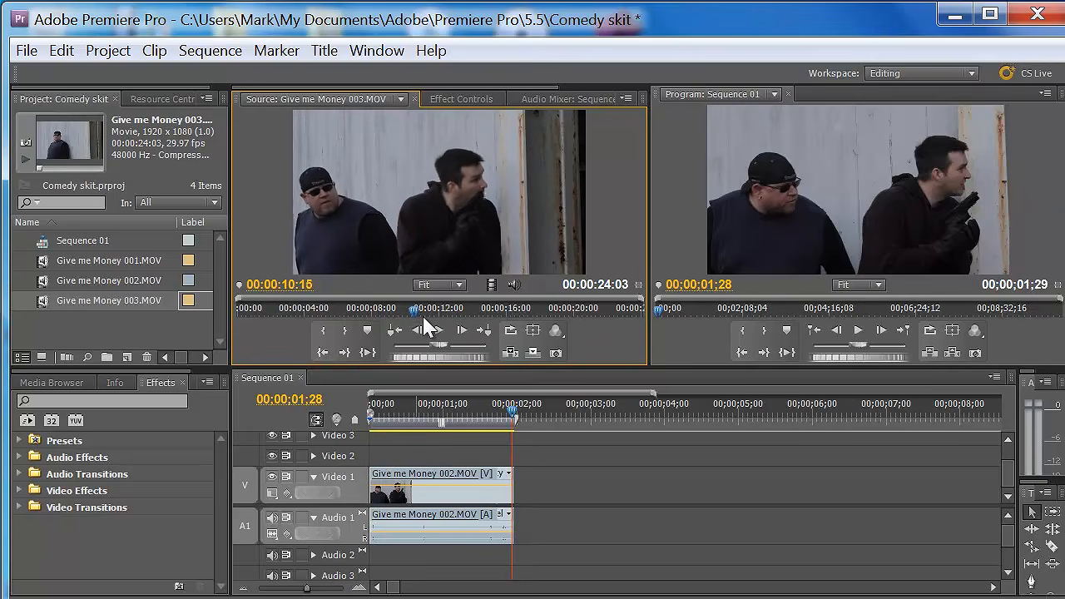
pyautogui.press('Left')
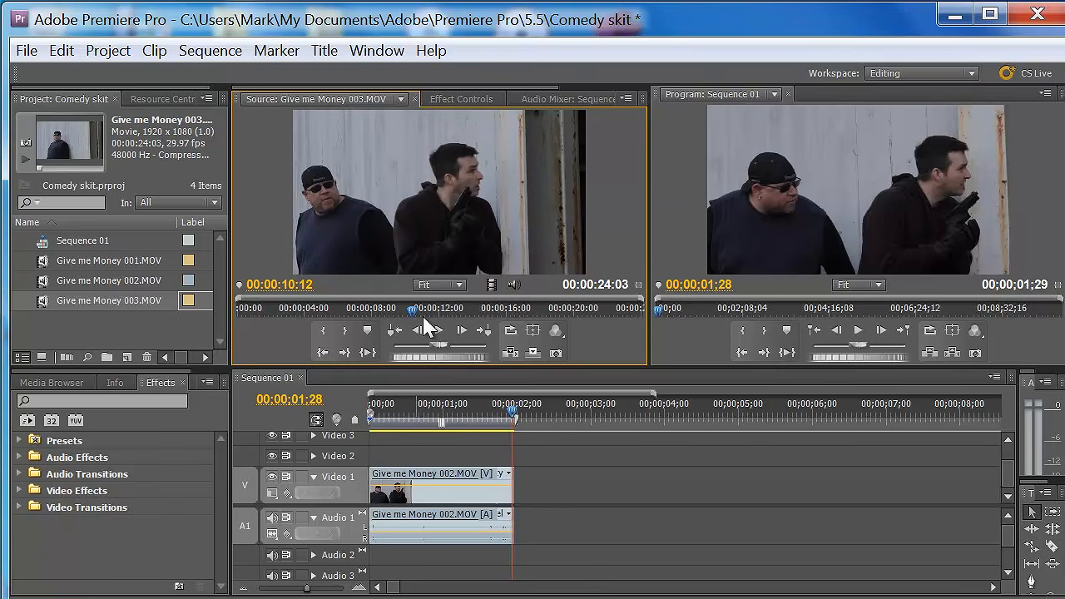
pyautogui.press('Left')
pyautogui.press('Left')
pyautogui.press('Right')
pyautogui.press('Right')
pyautogui.press('Right')
pyautogui.press('Left')
pyautogui.press('Left')
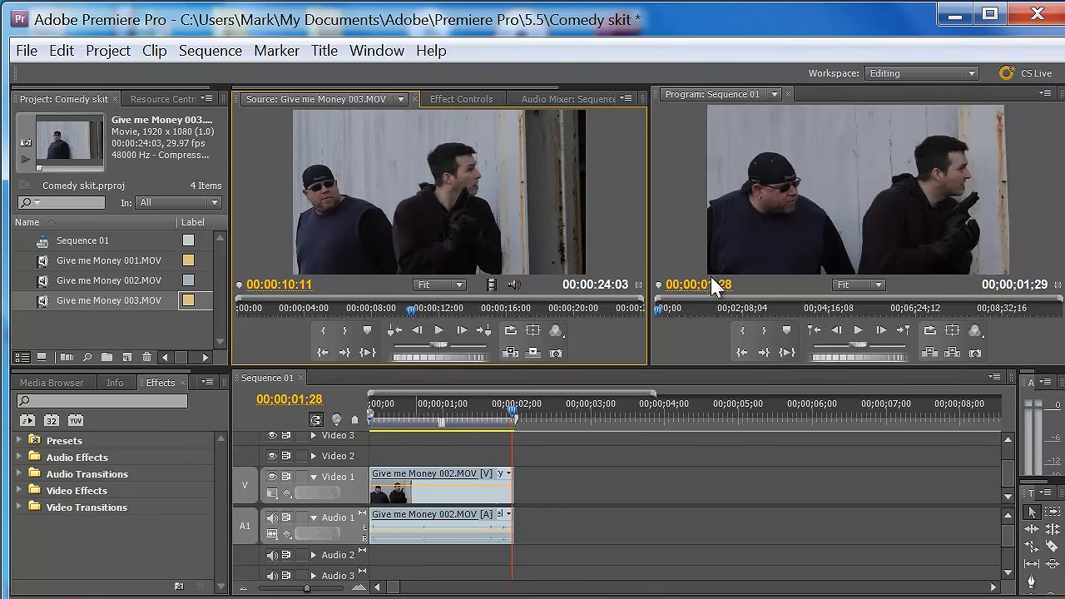
pyautogui.click(323, 330)
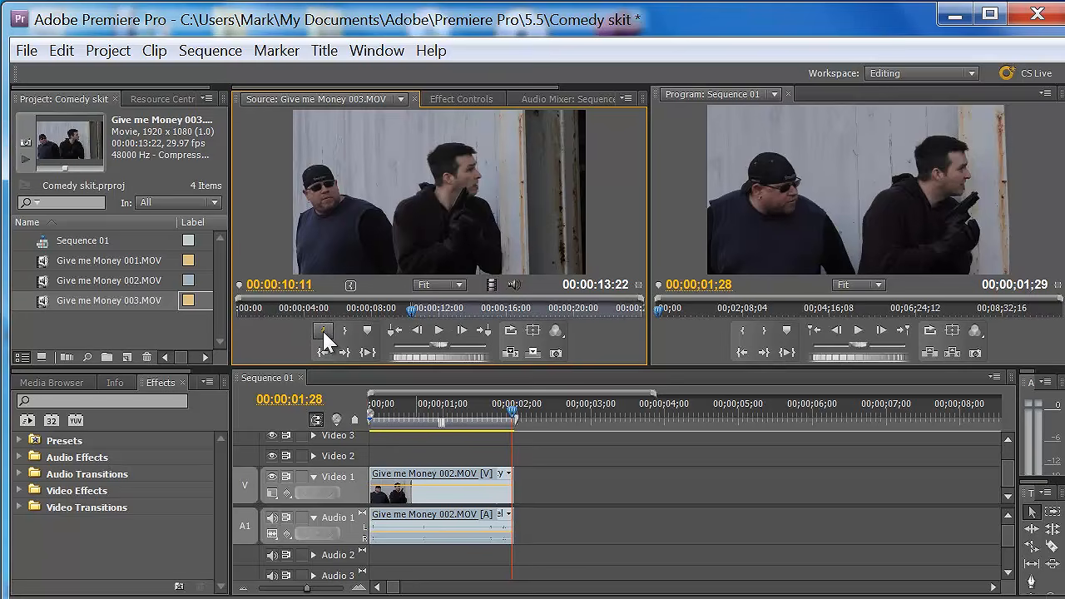
# - Play Give me Money 003 onward in the Source monitor and mark an out point at 00:00:12:02
pyautogui.click(439, 331)
pyautogui.click(436, 329)
pyautogui.click(344, 330)
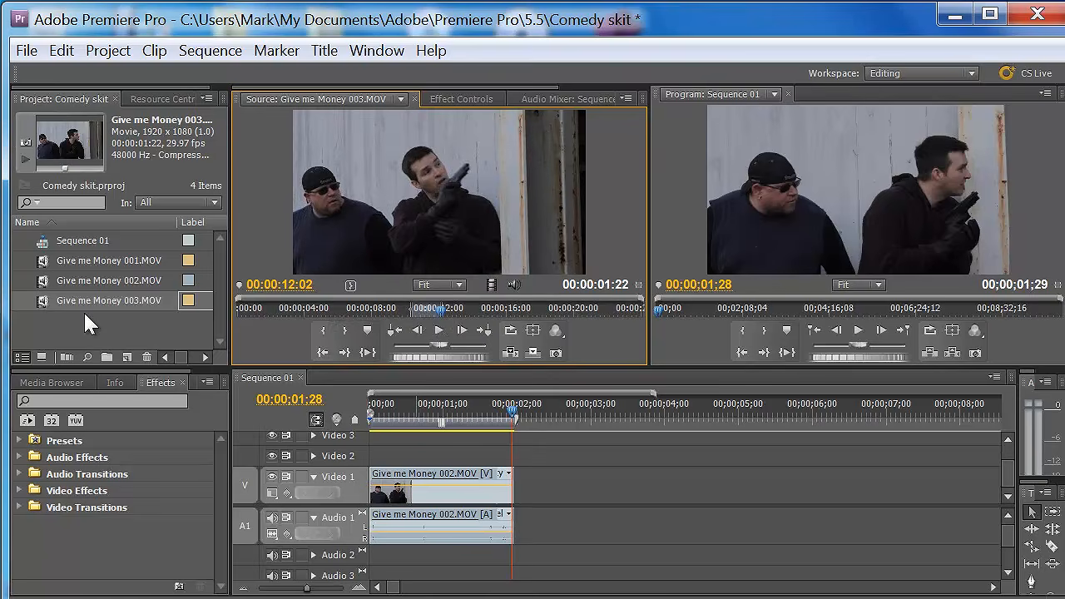
# - Add only the video of the trimmed Give me Money 003 to Video 1, directly after the 002 clip
pyautogui.moveTo(491, 287); pyautogui.dragTo(553, 489)
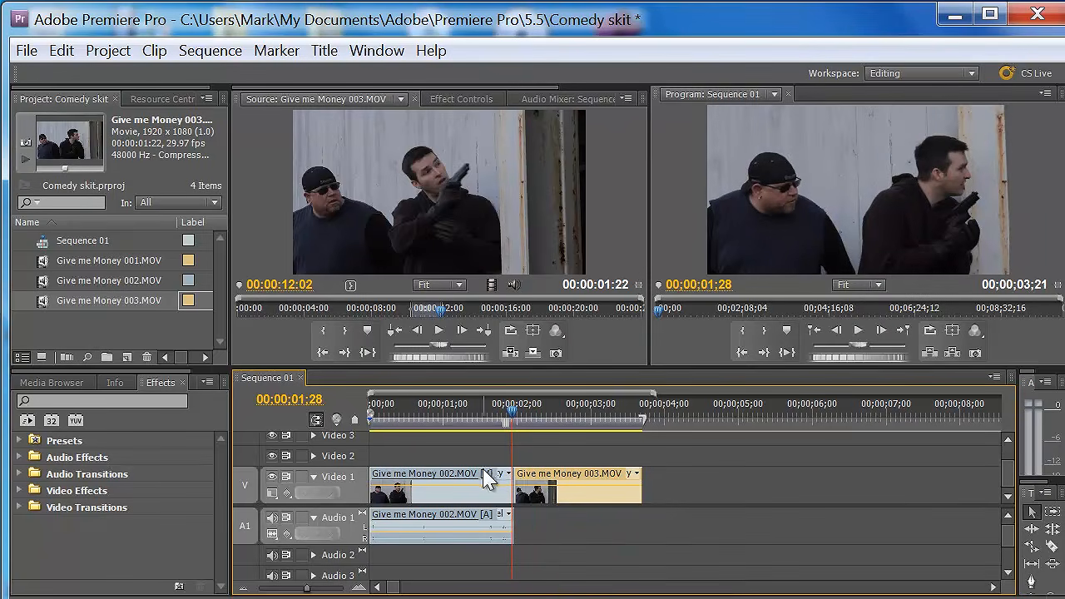
pyautogui.moveTo(515, 284); pyautogui.dragTo(539, 312)
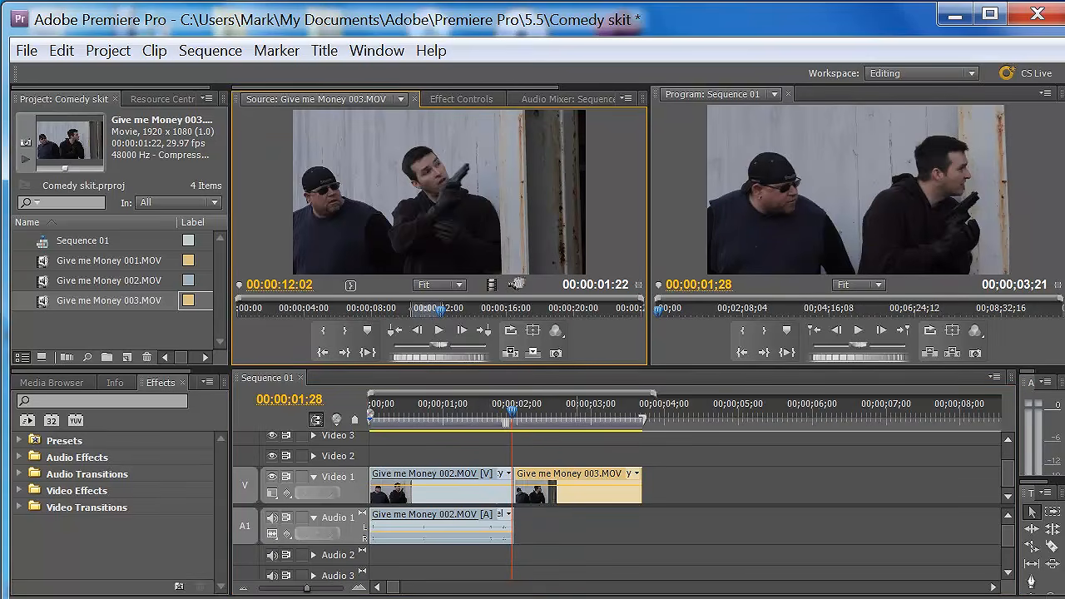
# - Unlink the 002 clip's audio from its video and extend the audio to the end of the 003 clip
pyautogui.rightClick(472, 484)
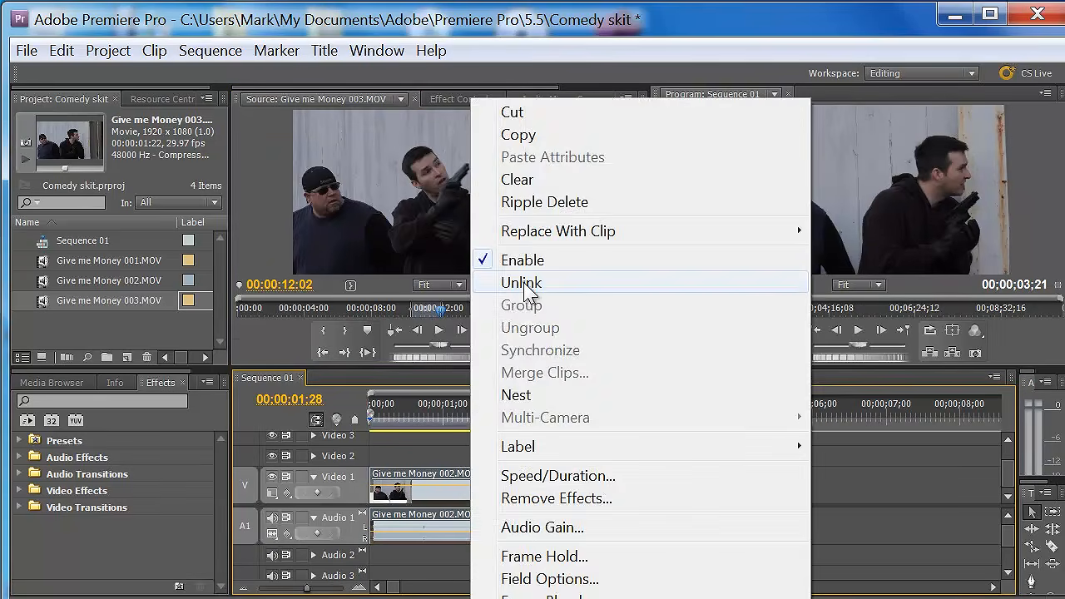
pyautogui.click(523, 284)
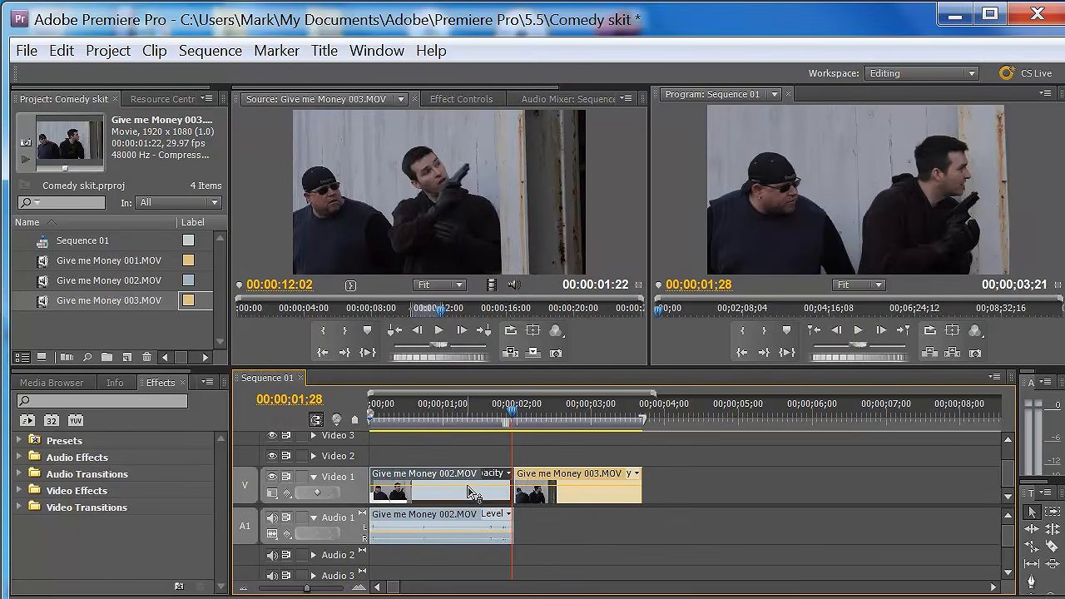
pyautogui.moveTo(511, 518); pyautogui.dragTo(641, 519)
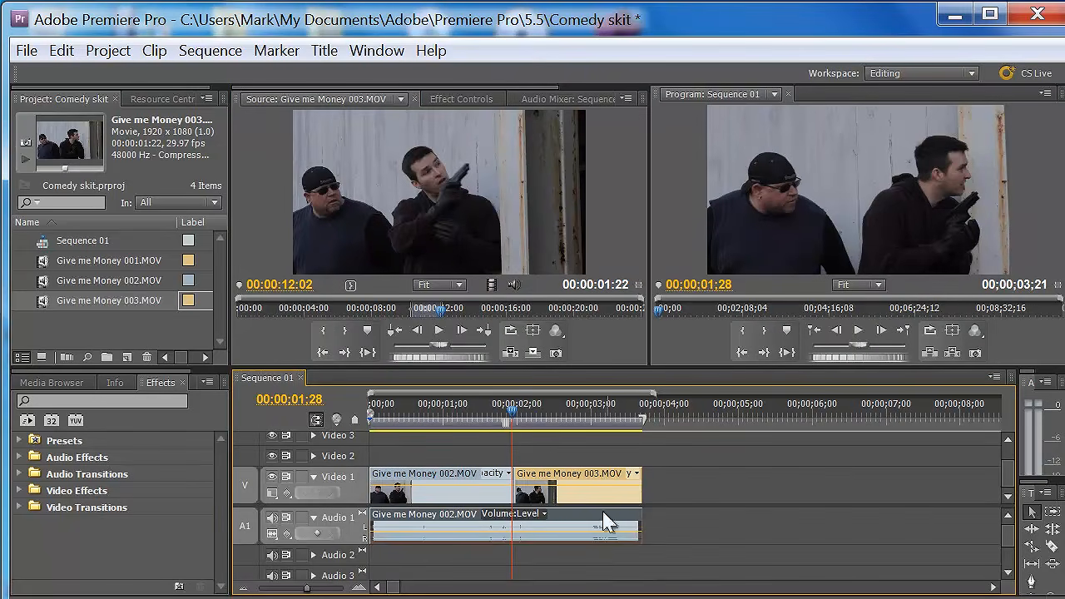
# - Play the sequence from within the first clip to review the cut between the 002 and 003 clips
pyautogui.moveTo(515, 416); pyautogui.dragTo(406, 425)
pyautogui.click(858, 333)
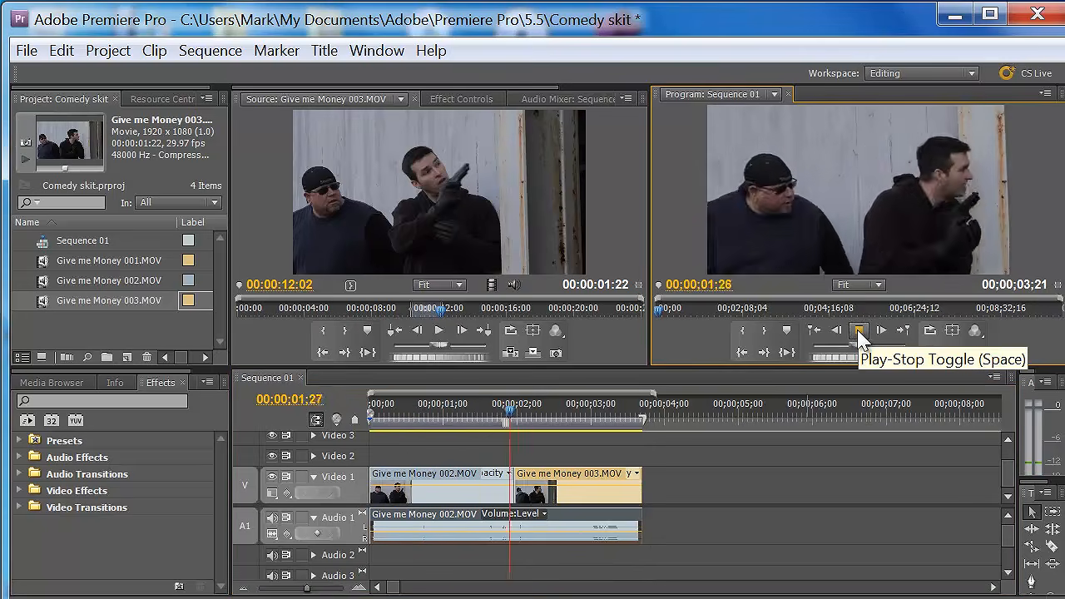
# - Replay the sequence from its start and scrub within the 002 clip to 00;00;01;16
pyautogui.click(858, 332)
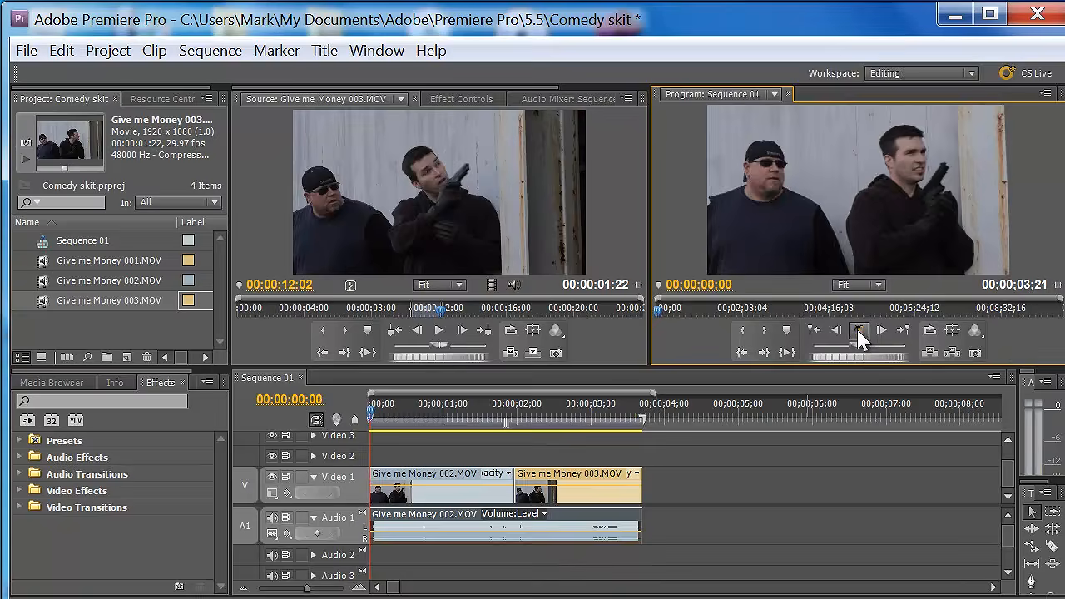
pyautogui.click(463, 413)
pyautogui.moveTo(468, 412)
pyautogui.mouseDown()
pyautogui.moveTo(510, 418)
pyautogui.moveTo(482, 420)
pyautogui.mouseUp()
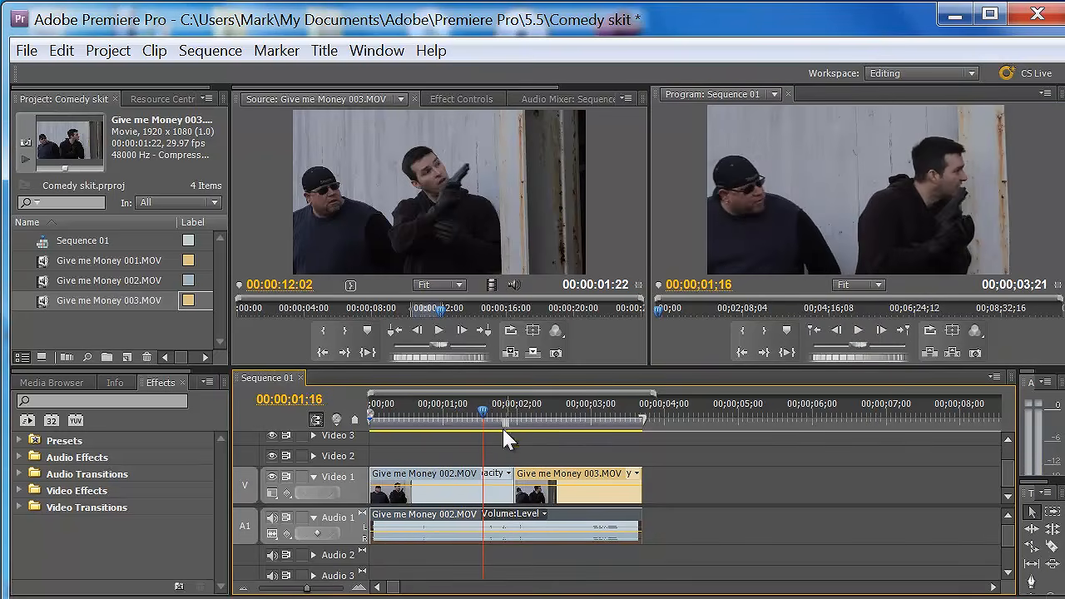
# - Try grouping the 002 and 003 video clips with the audio to move them together, and ungroup them
pyautogui.click(580, 477)
pyautogui.keyDown('shift'); pyautogui.click(451, 481); pyautogui.keyUp('shift')
pyautogui.keyDown('shift'); pyautogui.click(525, 530); pyautogui.keyUp('shift')
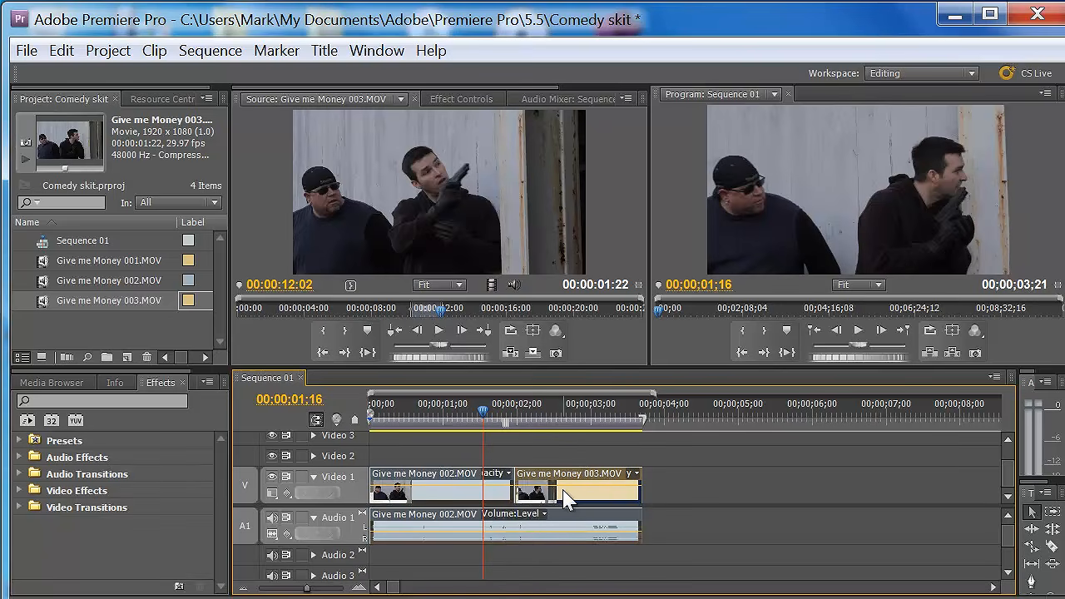
pyautogui.rightClick(564, 497)
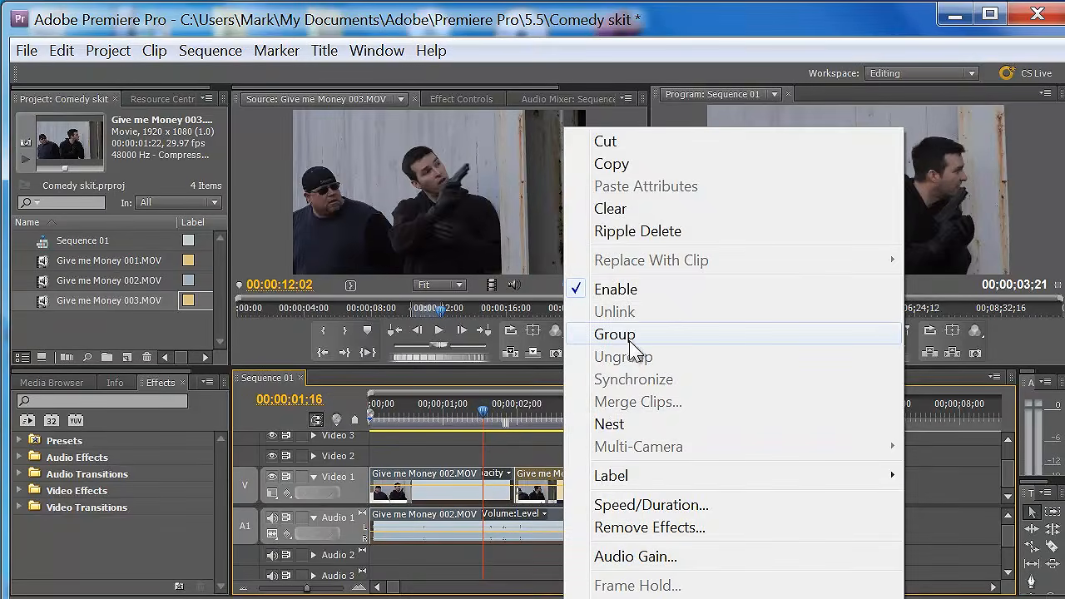
pyautogui.click(635, 337)
pyautogui.click(699, 446)
pyautogui.moveTo(564, 472); pyautogui.dragTo(539, 491)
pyautogui.rightClick(560, 482)
pyautogui.click(616, 357)
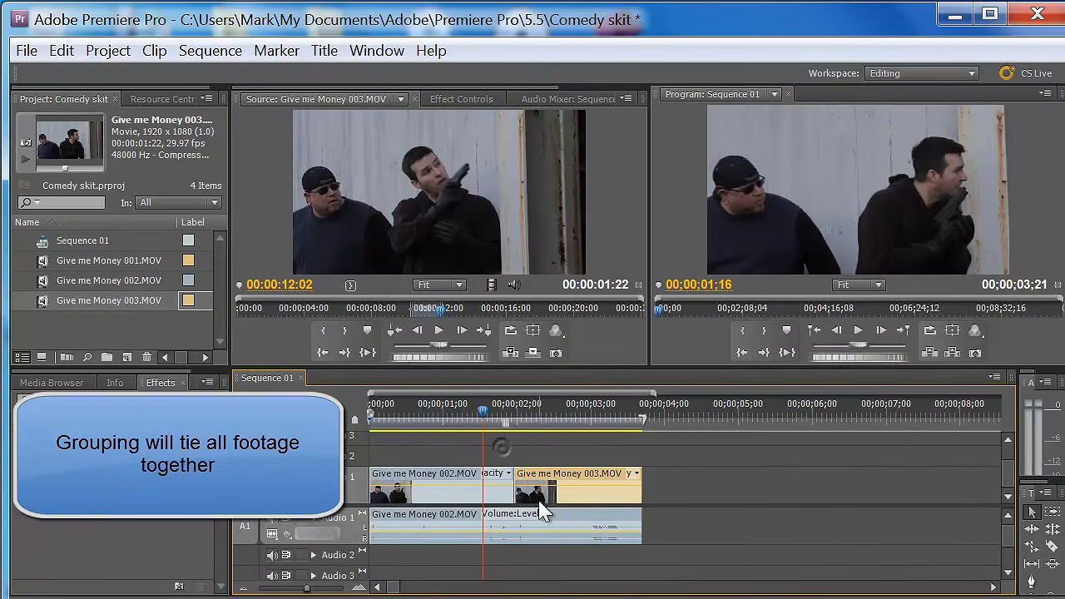
# - Add volume keyframes to the 002 audio at 00;00;00;27 and 00;00;01;05
pyautogui.click(488, 413)
pyautogui.moveTo(490, 414); pyautogui.dragTo(526, 438)
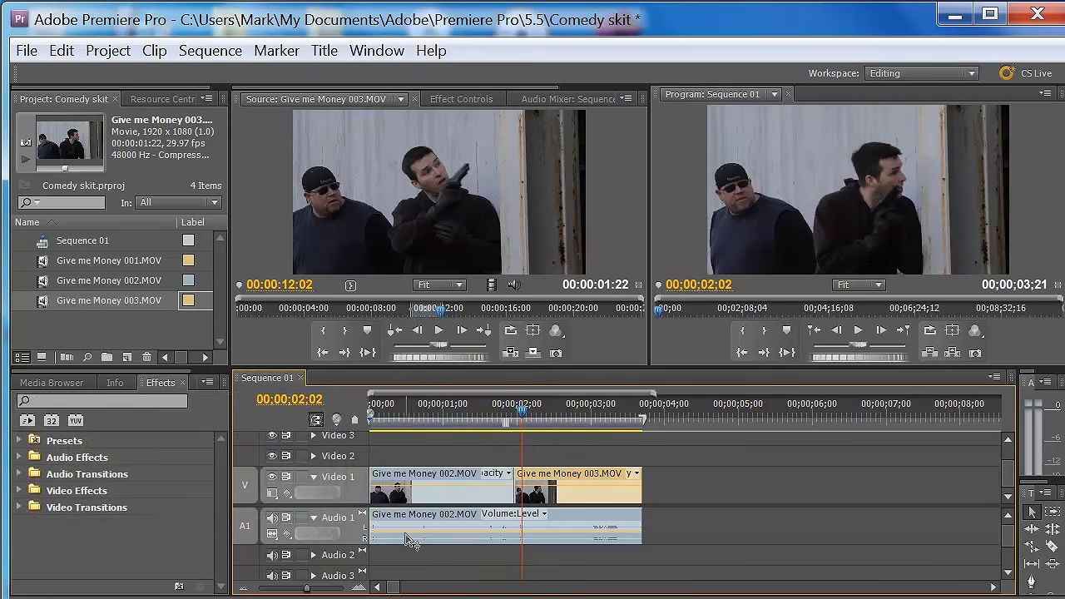
pyautogui.moveTo(522, 416); pyautogui.dragTo(435, 436)
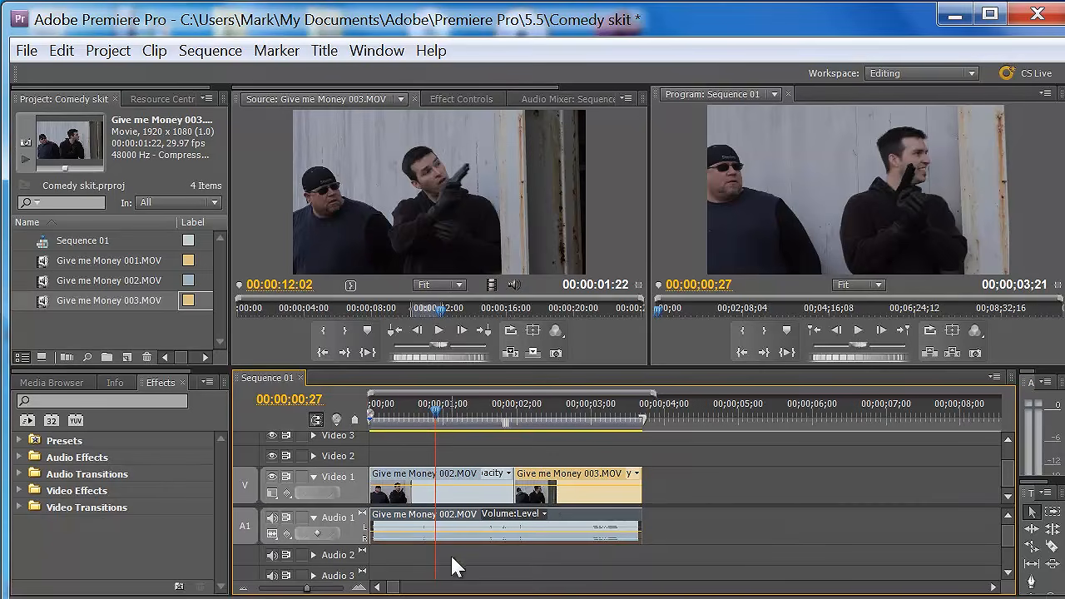
pyautogui.click(318, 534)
pyautogui.moveTo(441, 414); pyautogui.dragTo(455, 416)
pyautogui.click(317, 535)
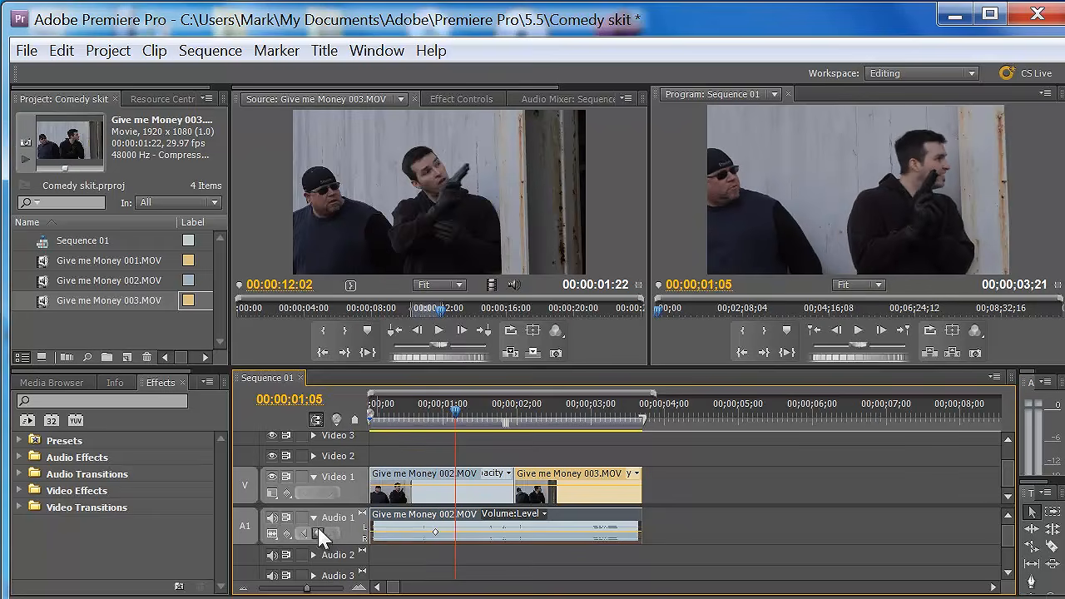
# - Add a third volume keyframe near the cut and lower the second one so the audio dips just before the 003 clip
pyautogui.moveTo(455, 533); pyautogui.dragTo(453, 533)
pyautogui.moveTo(458, 410); pyautogui.dragTo(484, 414)
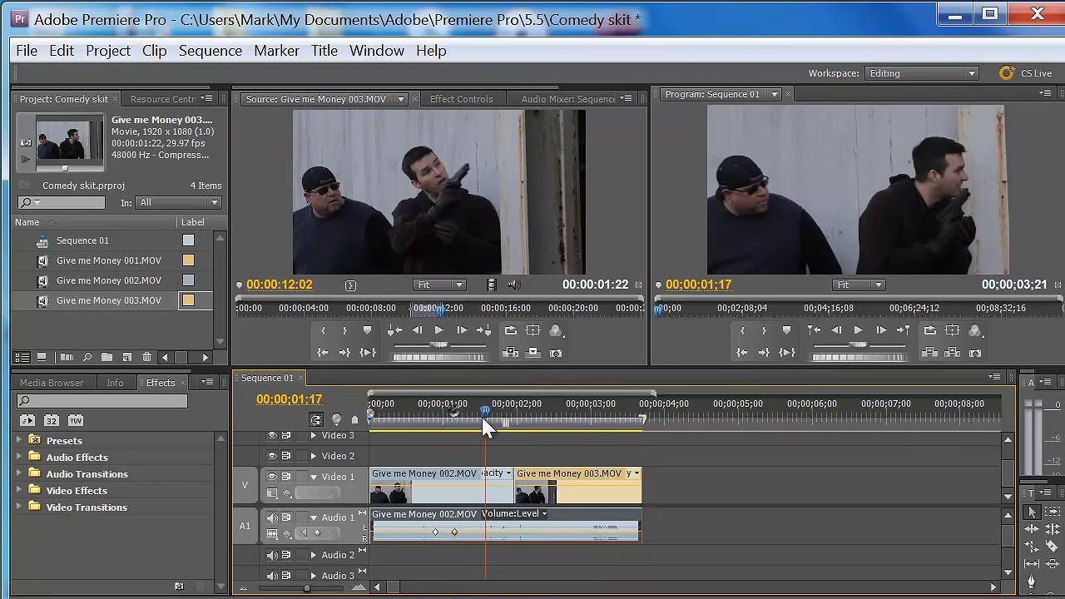
pyautogui.click(317, 533)
pyautogui.moveTo(455, 533); pyautogui.dragTo(501, 540)
# - Add volume keyframes at 00;00;03;13 and 00;00;03;04 and lower the last one to fade the audio down at the end
pyautogui.moveTo(490, 419); pyautogui.dragTo(628, 440)
pyautogui.press('Left')
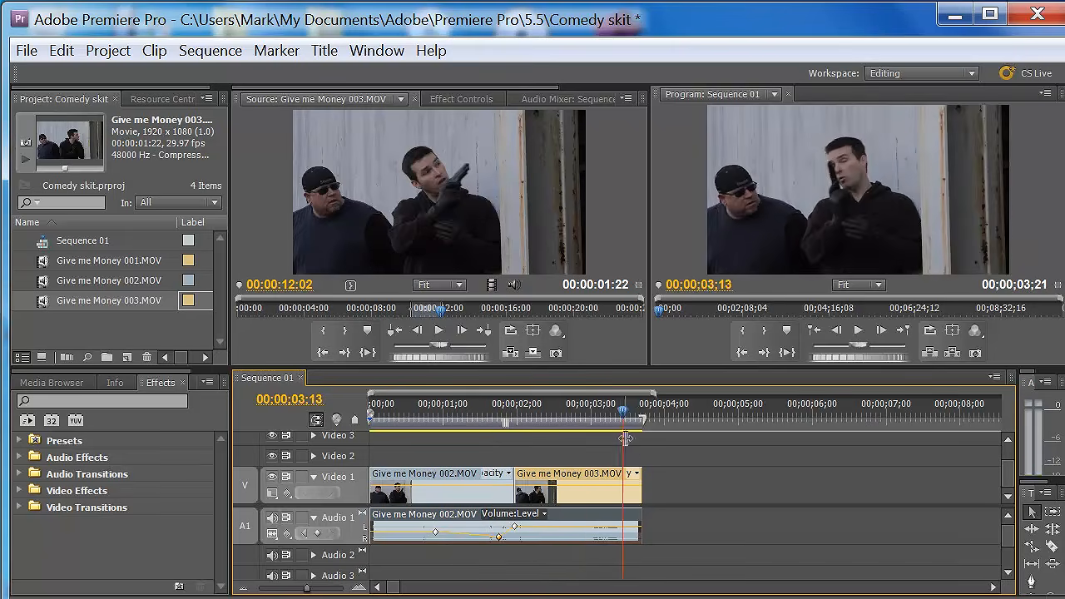
pyautogui.click(318, 534)
pyautogui.moveTo(625, 418); pyautogui.dragTo(603, 422)
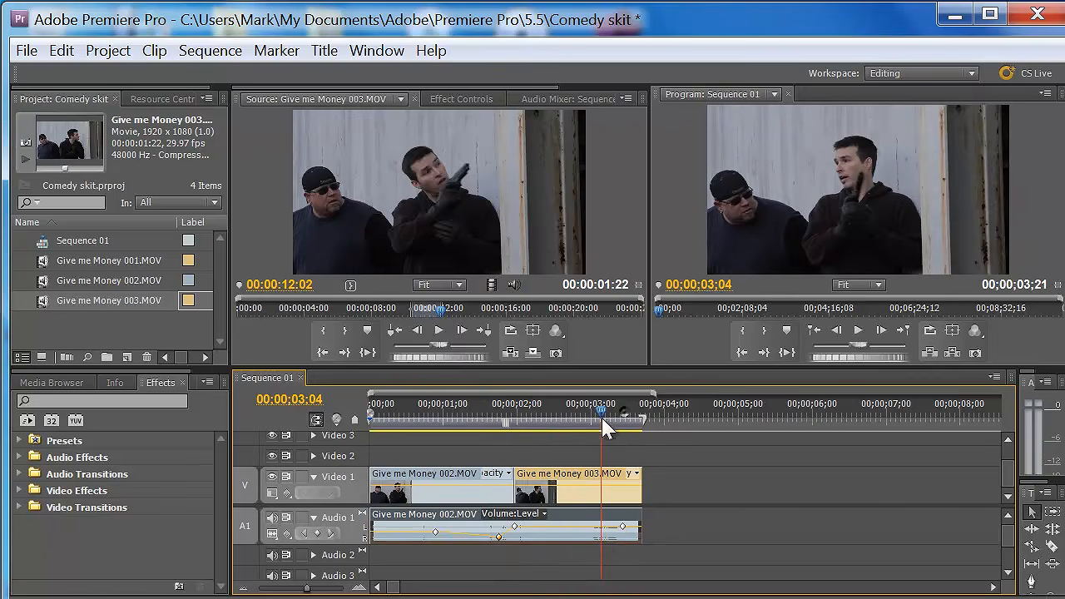
pyautogui.click(317, 534)
pyautogui.moveTo(622, 526); pyautogui.dragTo(627, 543)
# - Play the sequence from within the 002 clip to review the keyframed volume changes
pyautogui.moveTo(601, 411); pyautogui.dragTo(424, 476)
pyautogui.click(866, 333)
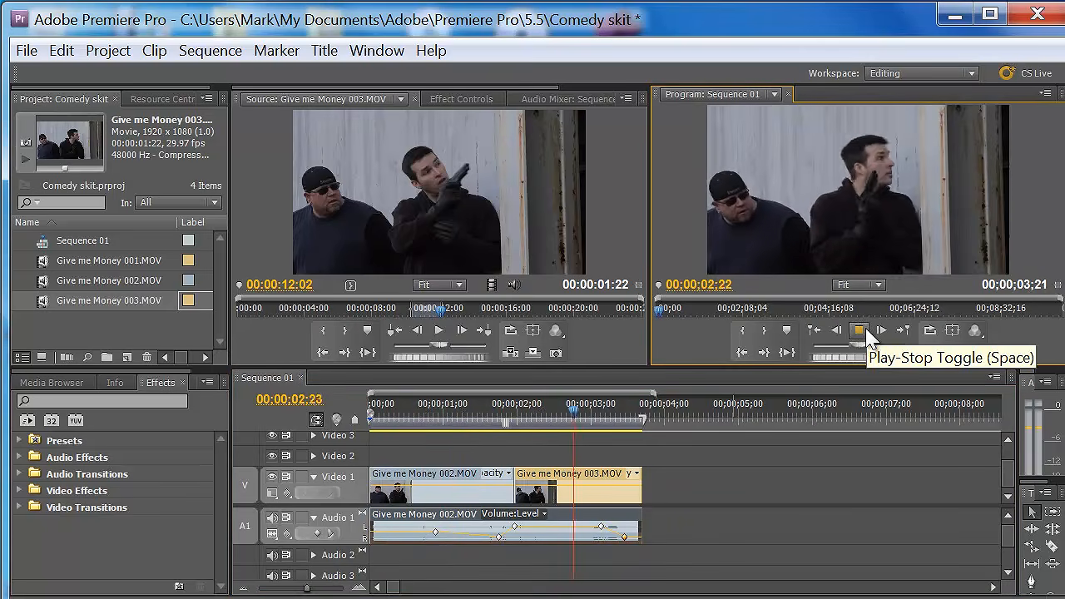
pyautogui.moveTo(612, 412); pyautogui.dragTo(477, 416)
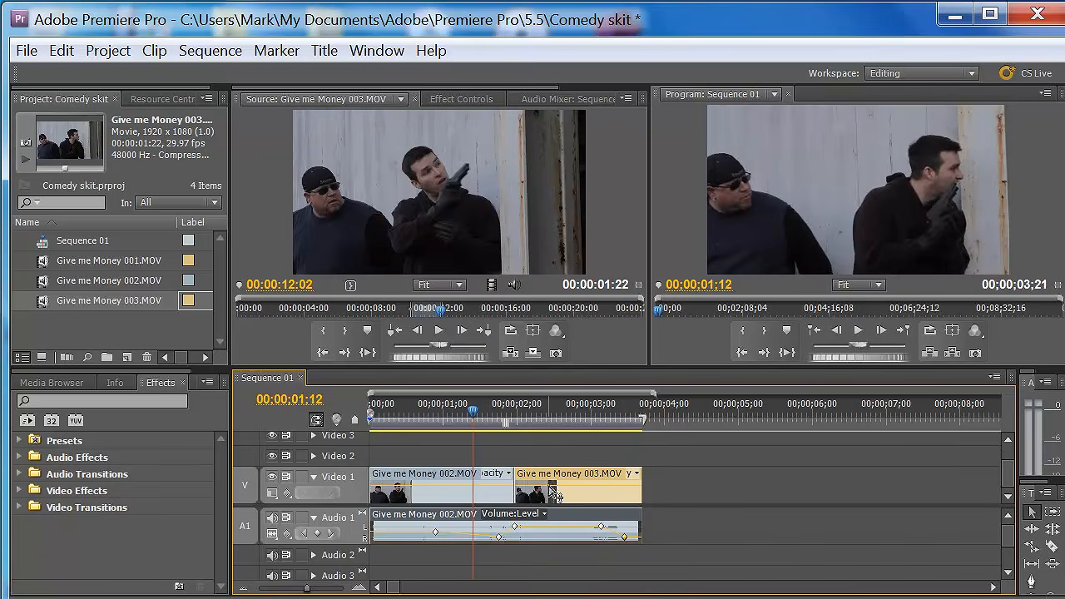
# - Try playing the 002 audio at 150% speed, and undo the speed change
pyautogui.rightClick(556, 528)
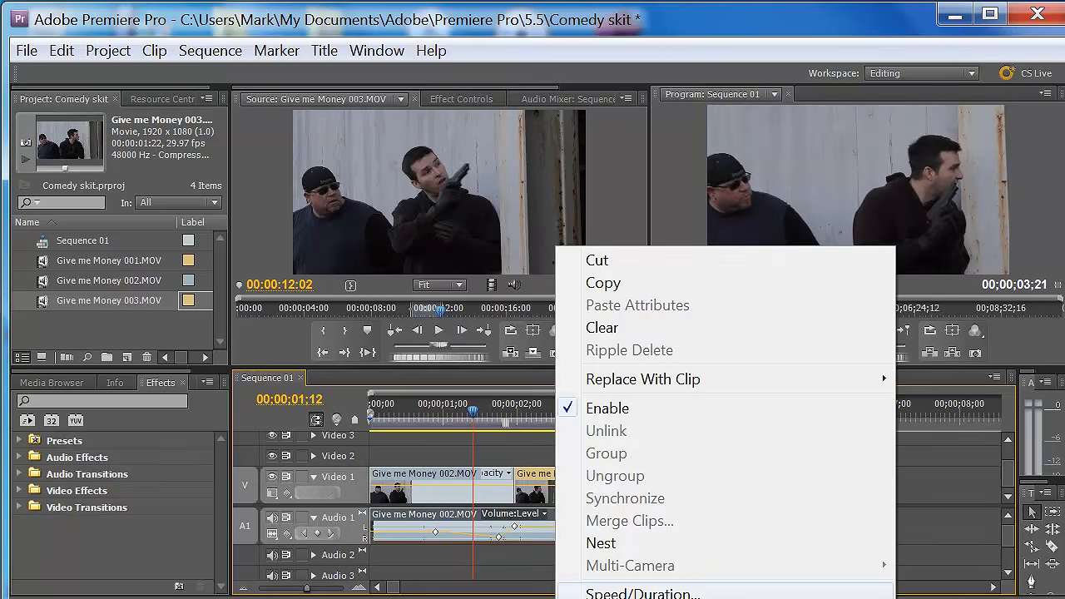
pyautogui.click(643, 593)
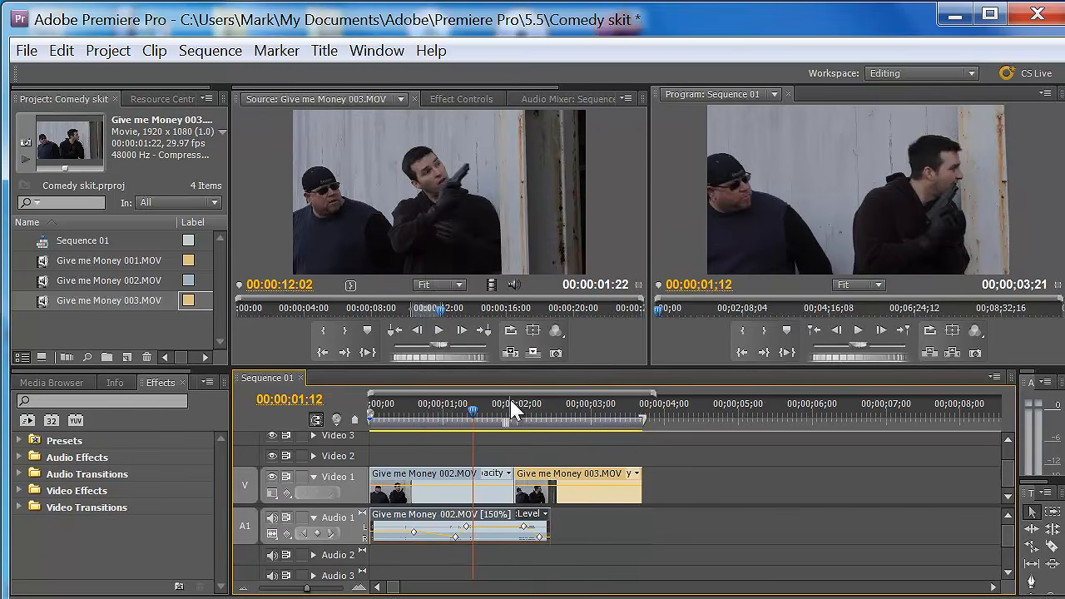
pyautogui.click(374, 408)
pyautogui.click(859, 330)
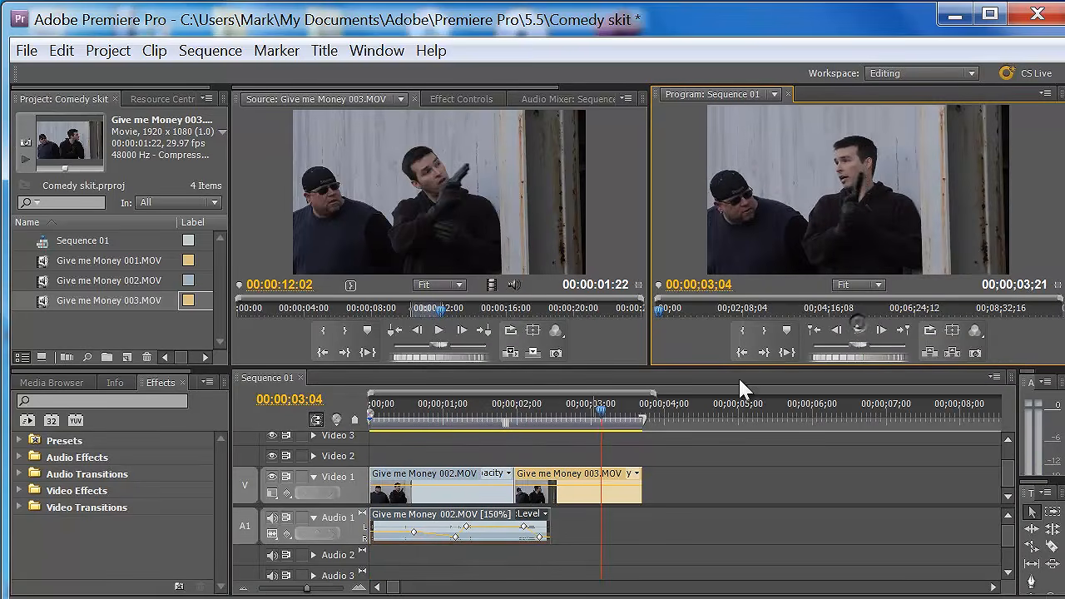
pyautogui.moveTo(607, 410); pyautogui.dragTo(479, 415)
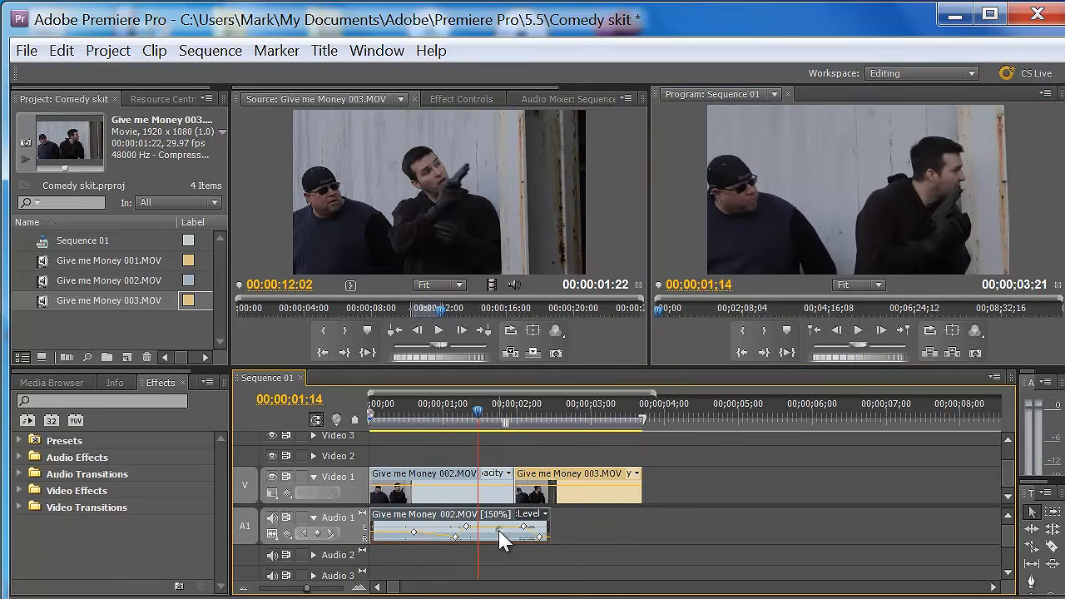
pyautogui.hotkey('ctrl', 'z')
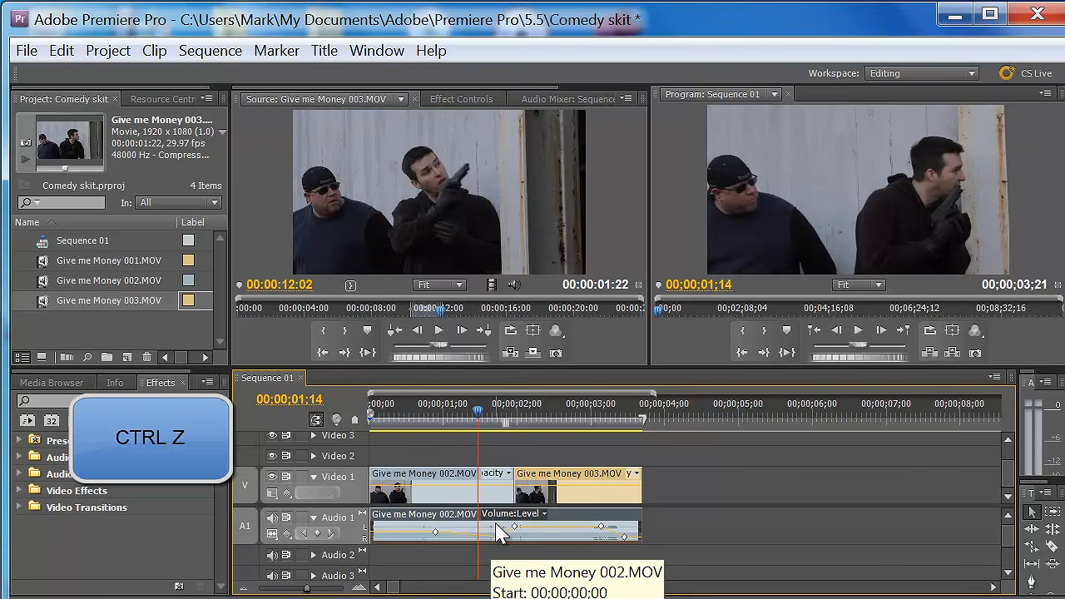
# - Set the 002 audio's gain to 10 dB and play the sequence to hear the adjusted audio
pyautogui.rightClick(547, 533)
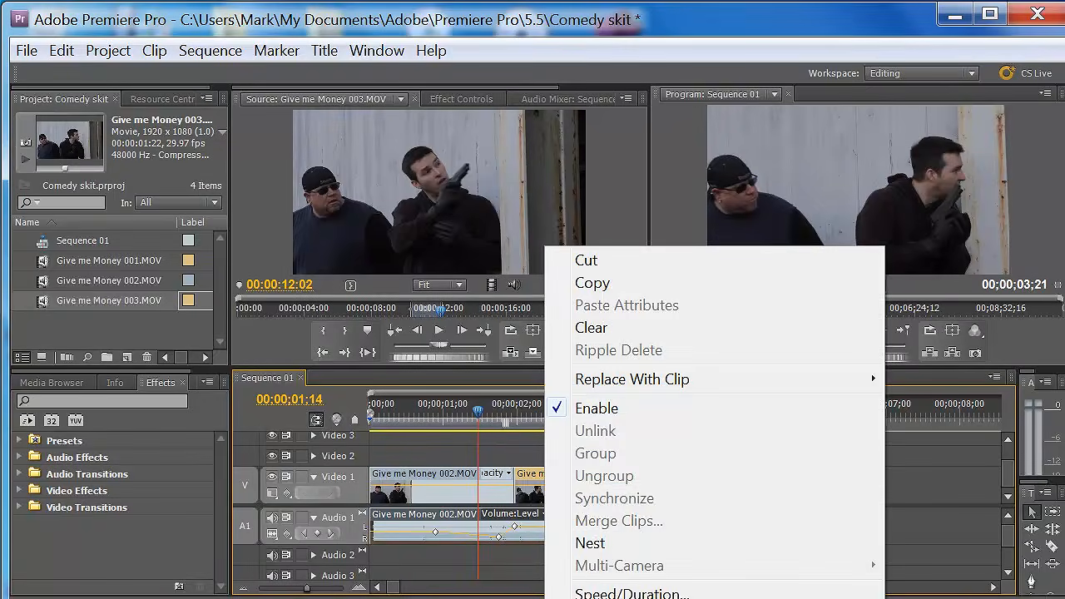
pyautogui.click(604, 598)
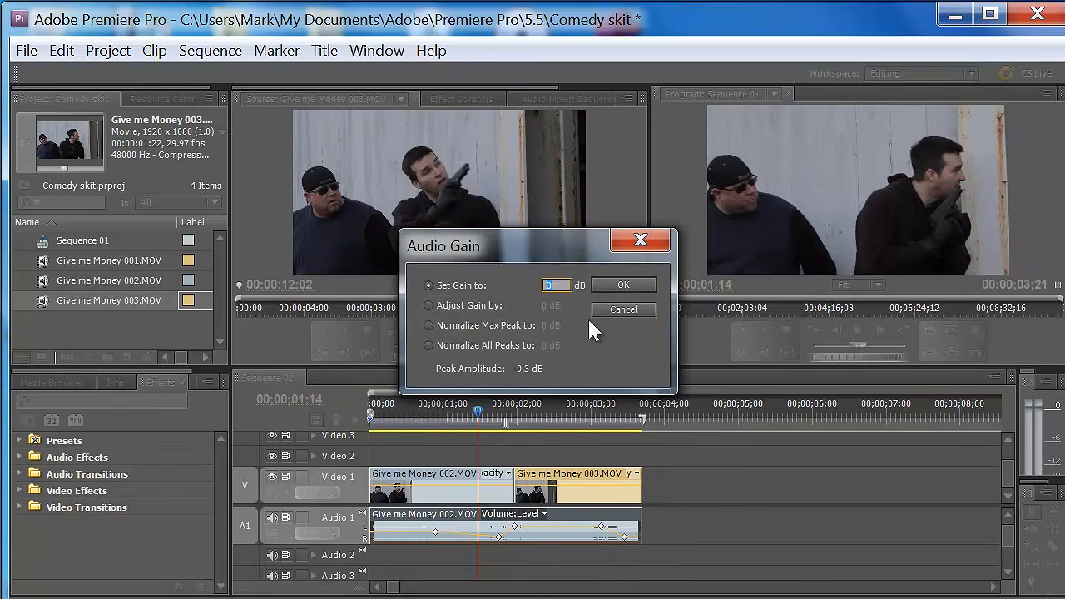
pyautogui.write('10')
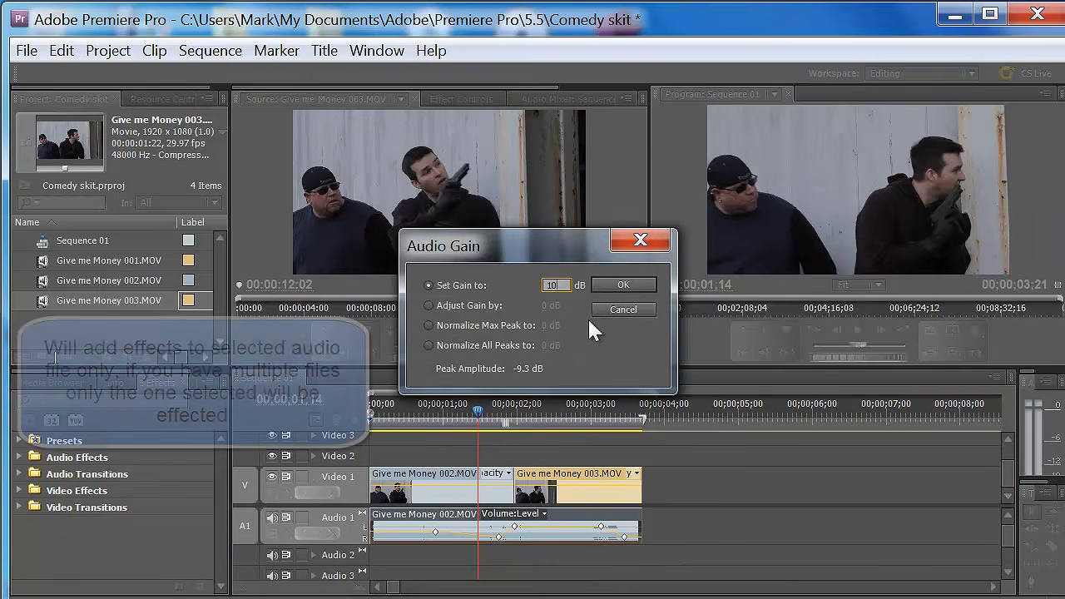
pyautogui.click(623, 285)
pyautogui.moveTo(499, 427); pyautogui.dragTo(387, 431)
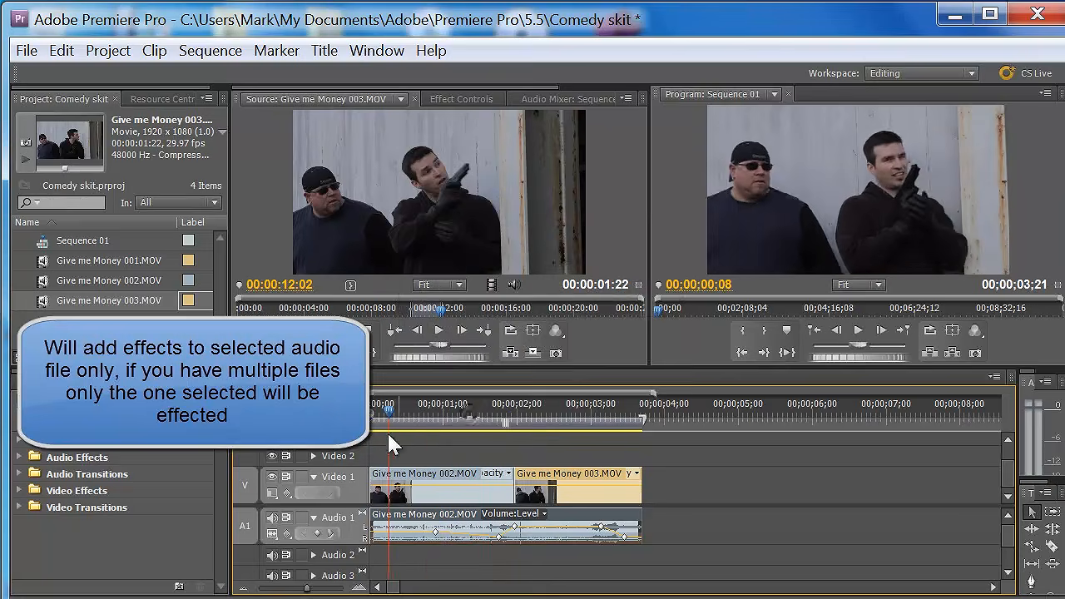
pyautogui.click(857, 333)
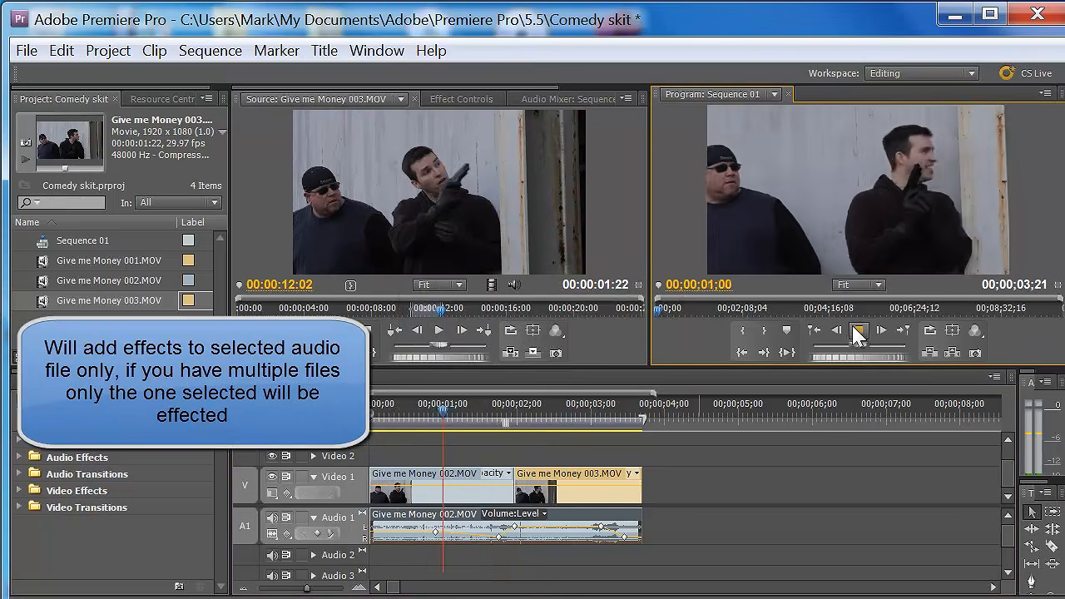
pyautogui.click(856, 334)
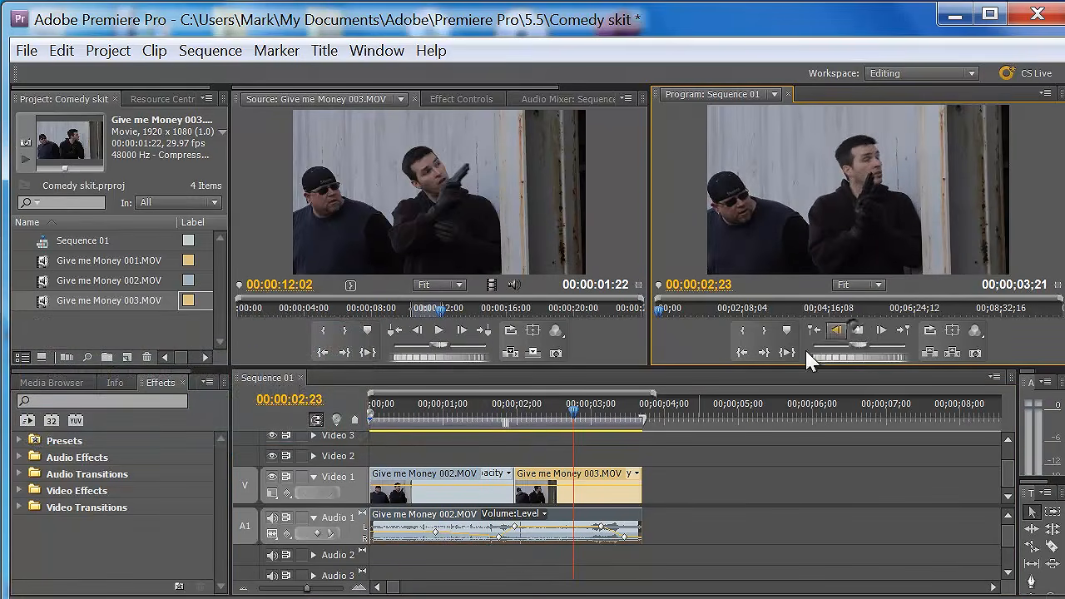
# - Examine the reverse speed, audio pitch and ripple edit options in the 002 audio's Clip Speed / Duration settings
pyautogui.click(543, 515)
pyautogui.click(471, 523)
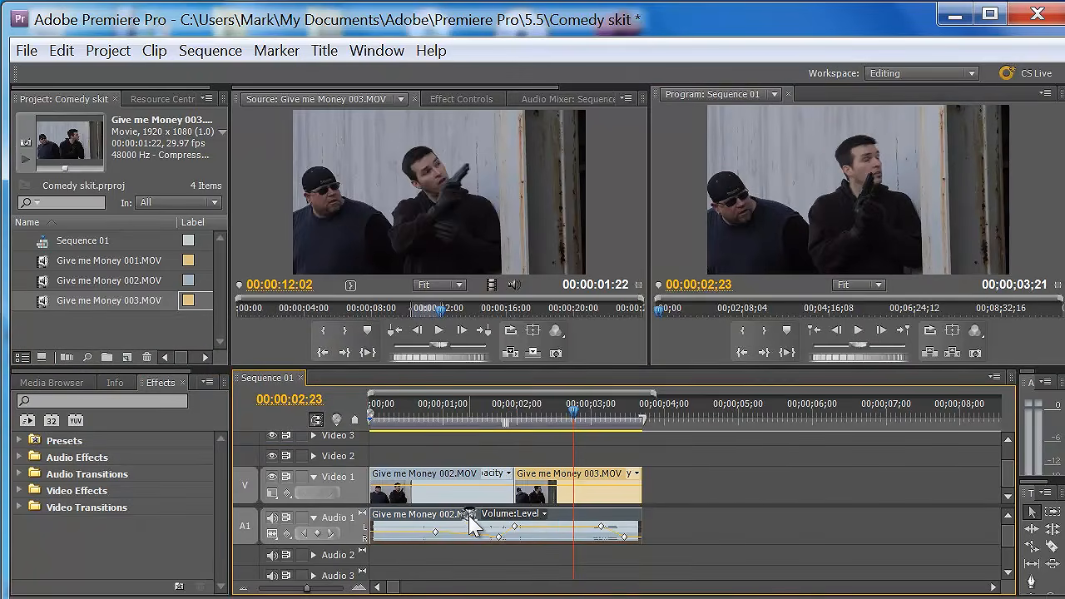
pyautogui.rightClick(472, 526)
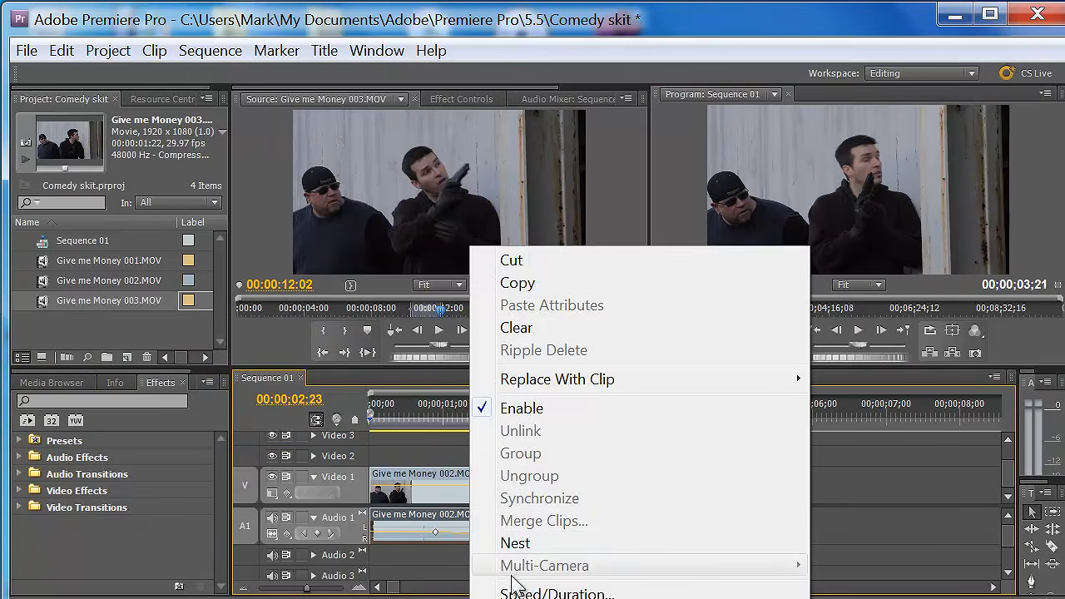
pyautogui.click(500, 593)
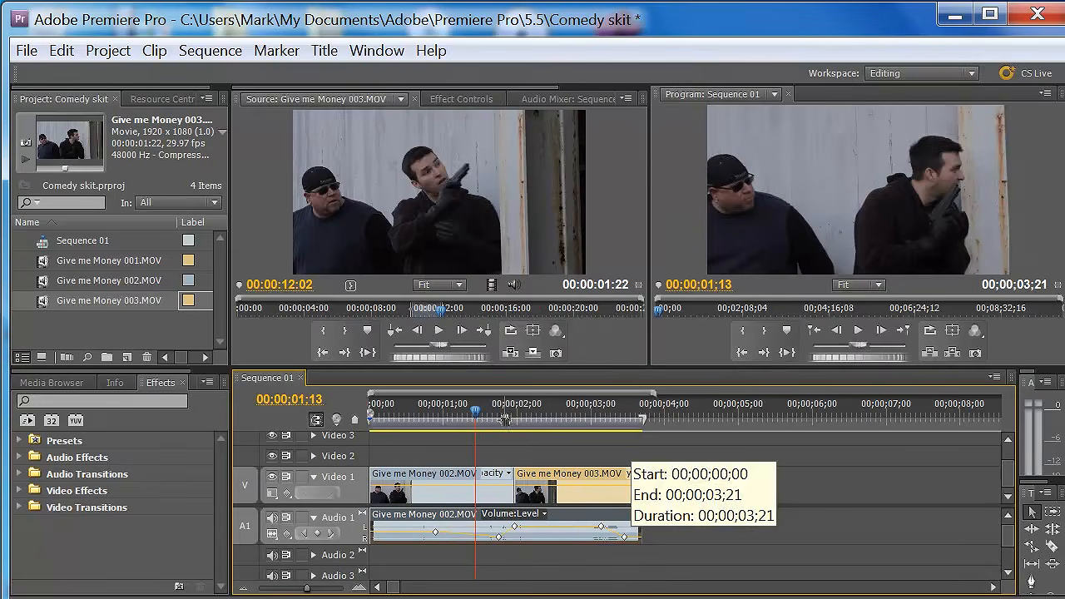
# - Apply the Additive Dissolve video transition at the cut between the 002 and 003 clips on Video 1
pyautogui.moveTo(505, 419)
pyautogui.mouseDown()
pyautogui.moveTo(663, 427)
pyautogui.moveTo(506, 418)
pyautogui.moveTo(652, 445)
pyautogui.moveTo(506, 419)
pyautogui.mouseUp()
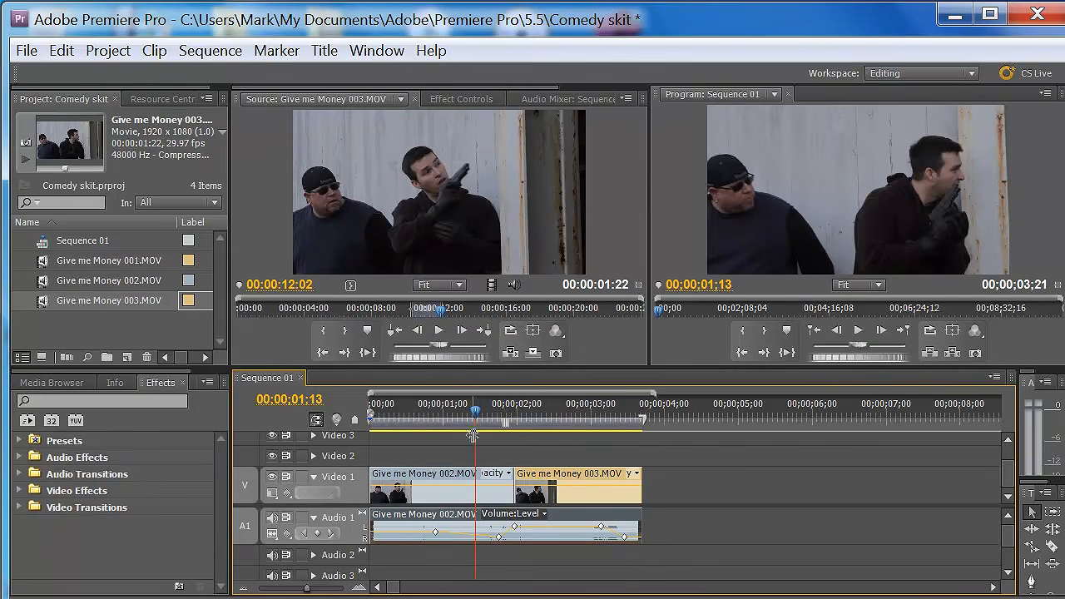
pyautogui.click(462, 487)
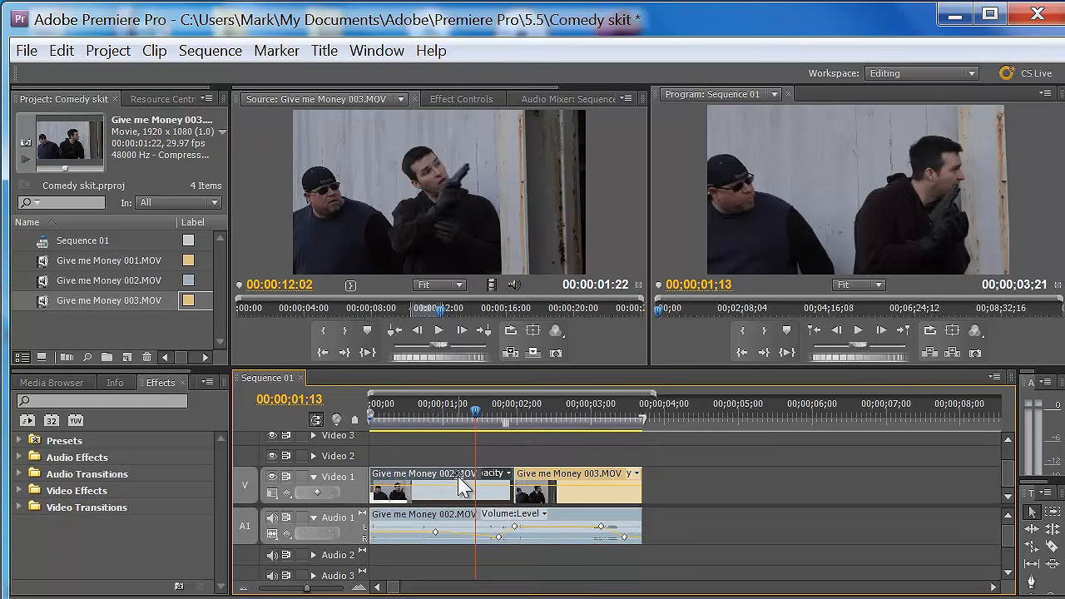
pyautogui.click(19, 508)
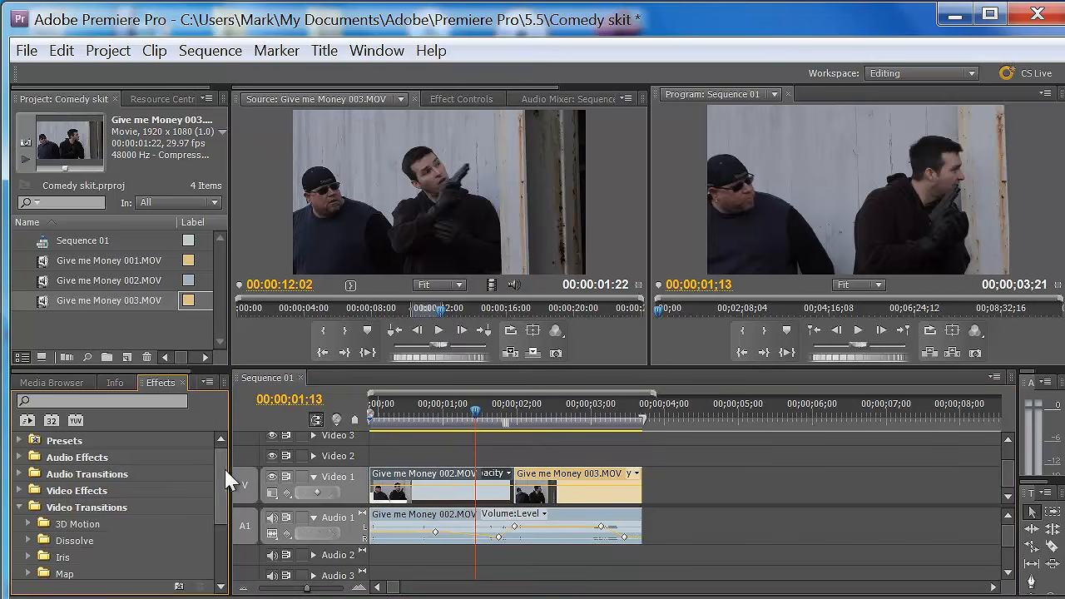
pyautogui.scroll(-2, 150, 476)
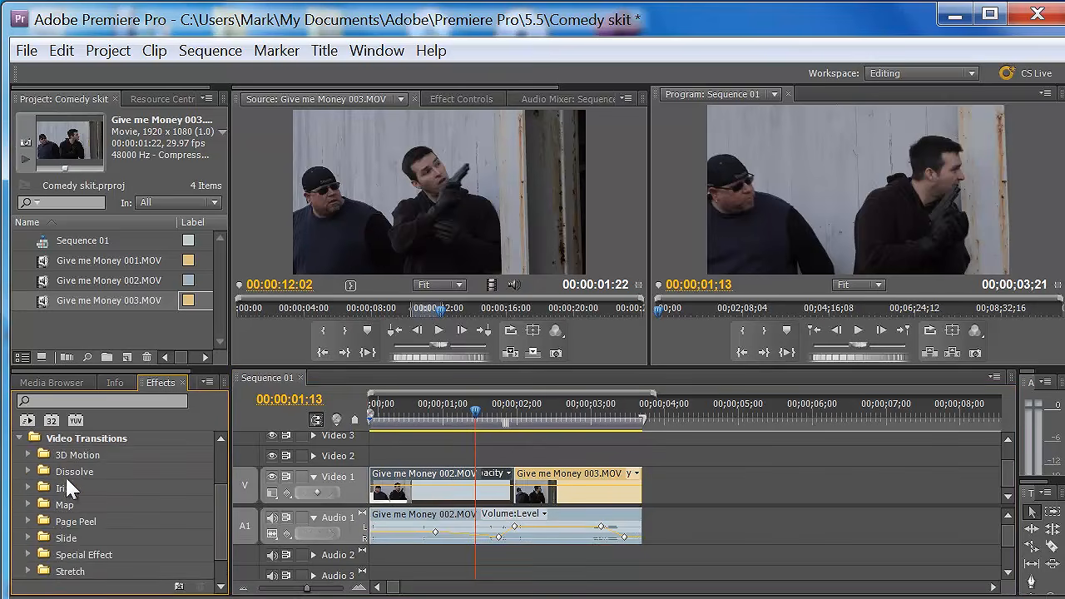
pyautogui.click(27, 468)
pyautogui.moveTo(74, 488); pyautogui.dragTo(510, 471)
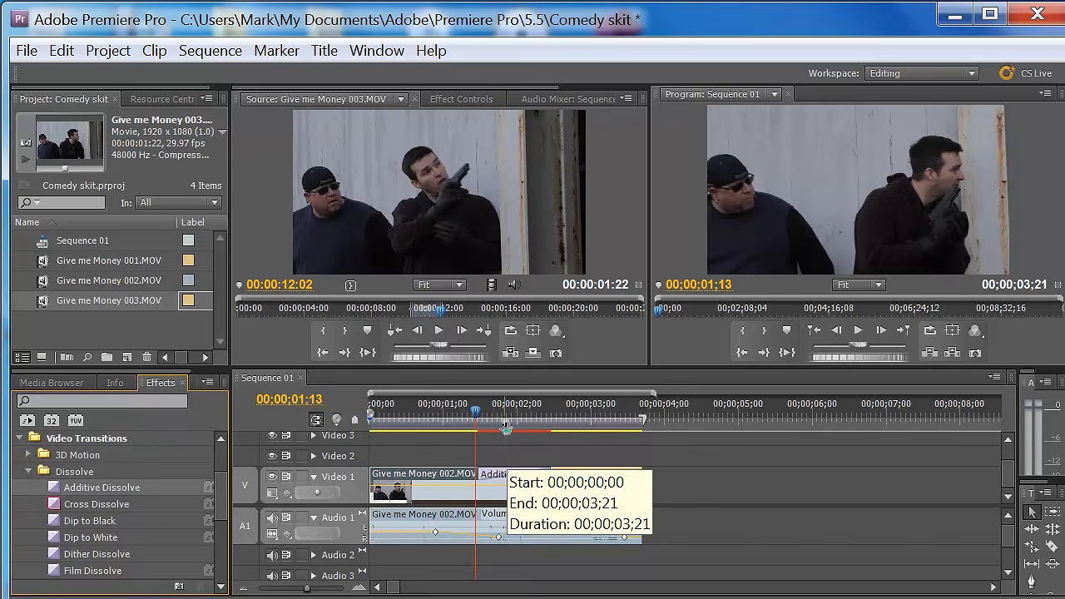
# - Render the effects in the work area and play the sequence to review the dissolve
pyautogui.moveTo(477, 409)
pyautogui.mouseDown()
pyautogui.moveTo(508, 410)
pyautogui.moveTo(464, 410)
pyautogui.mouseUp()
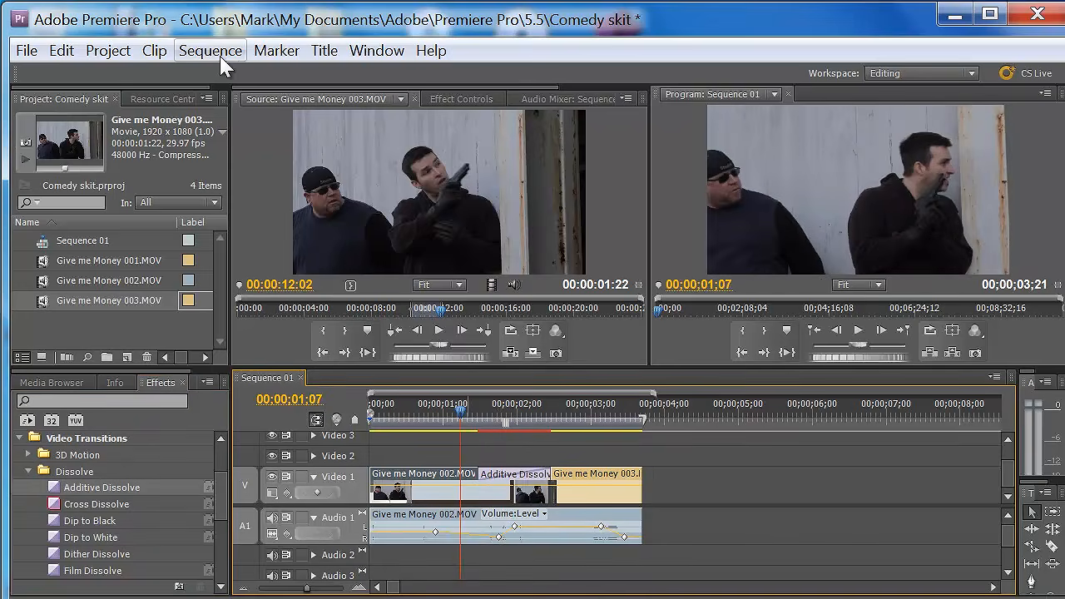
pyautogui.click(210, 51)
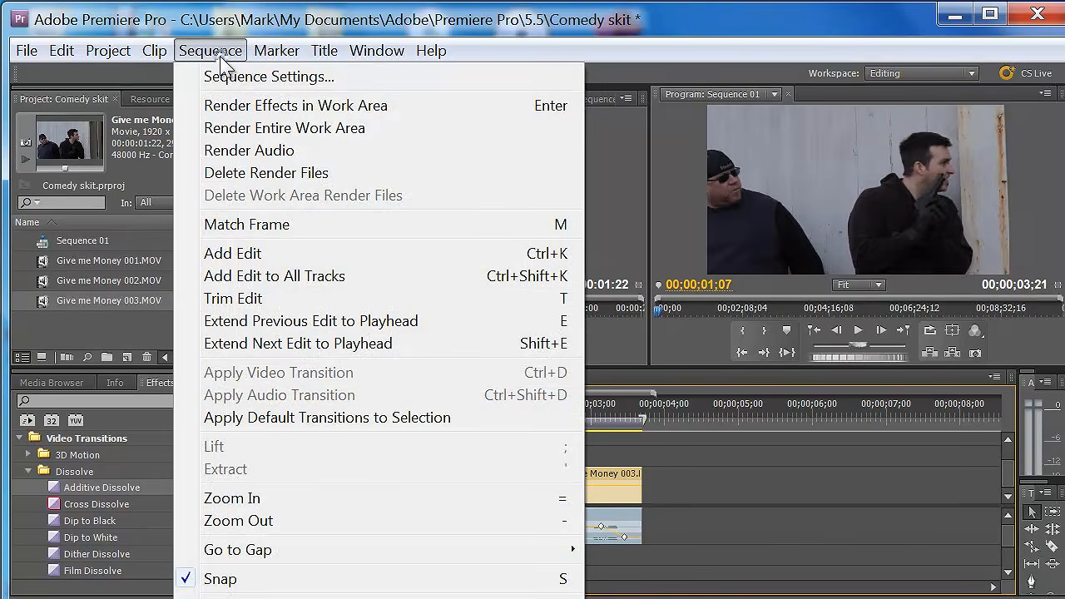
pyautogui.click(239, 108)
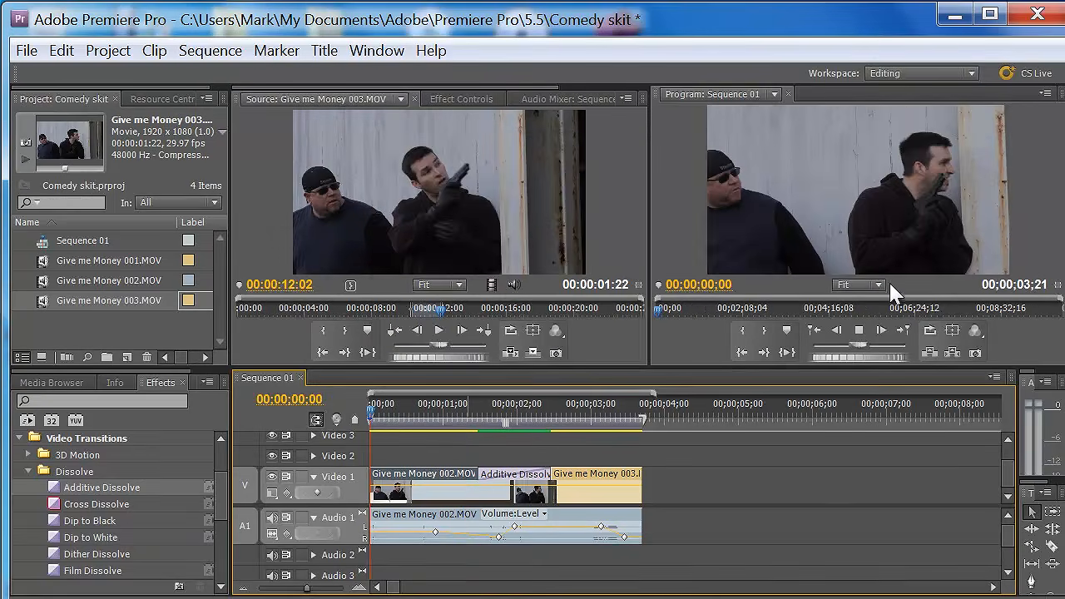
pyautogui.press('space')
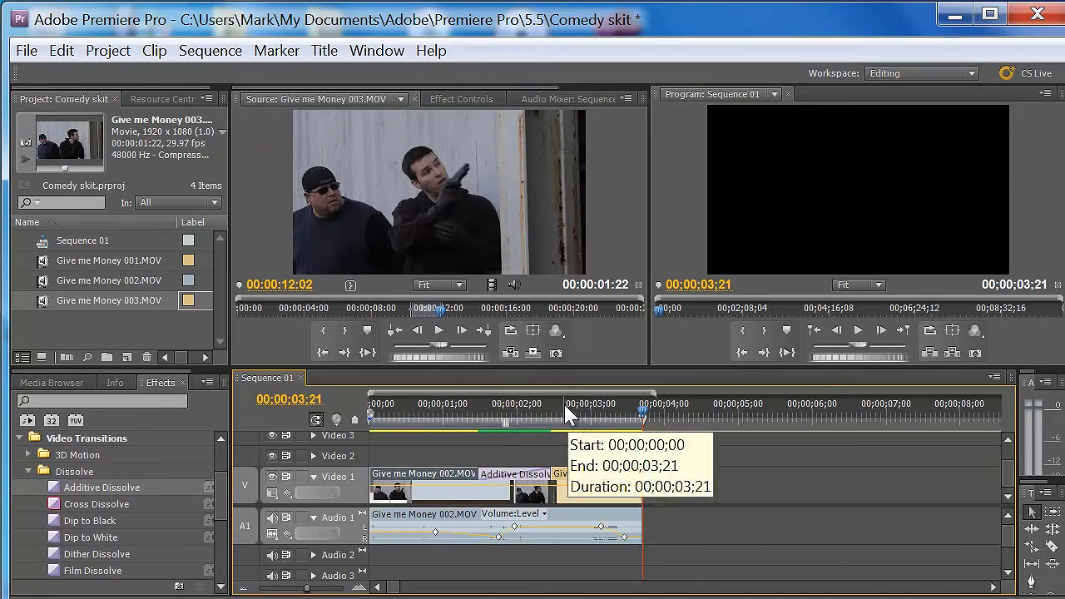
# - Set the Additive Dissolve's start value to 40.5 and render the effects in the work area
pyautogui.click(482, 409)
pyautogui.moveTo(481, 410); pyautogui.dragTo(443, 405)
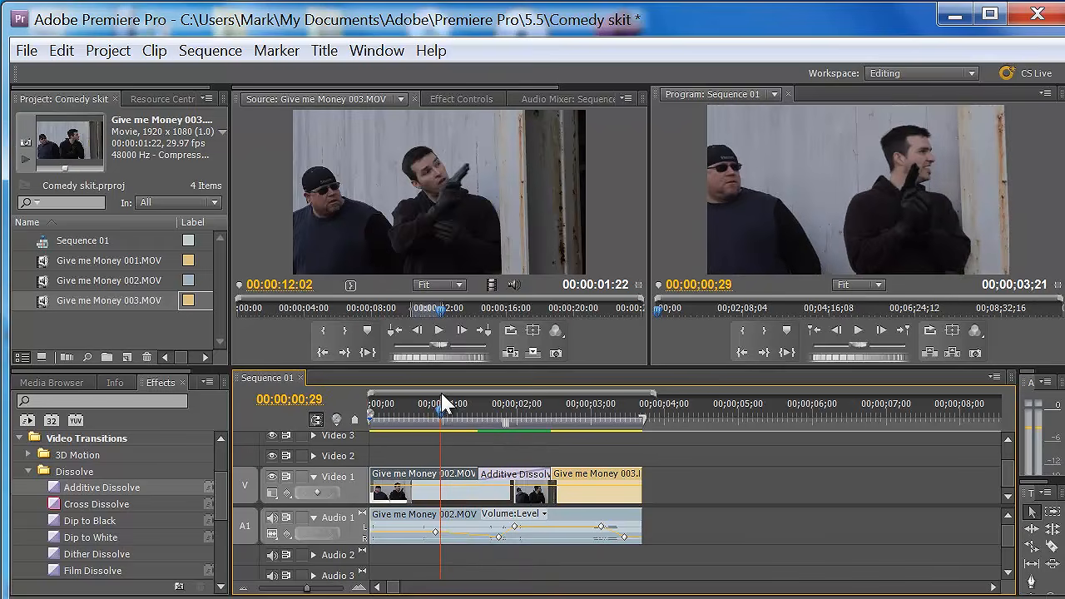
pyautogui.moveTo(223, 497)
pyautogui.mouseDown()
pyautogui.moveTo(238, 535)
pyautogui.moveTo(227, 502)
pyautogui.mouseUp()
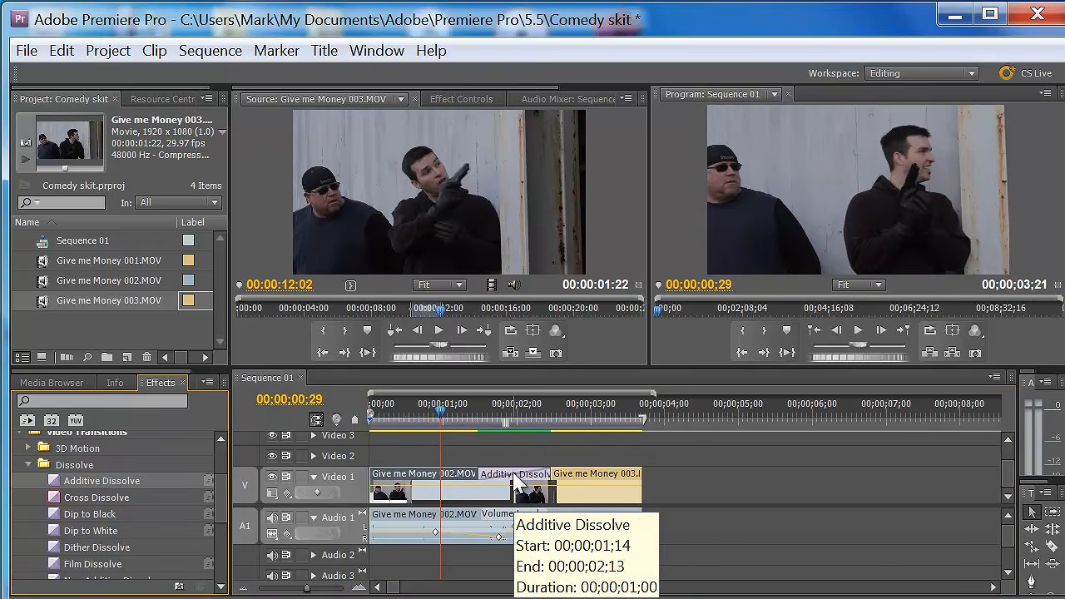
pyautogui.click(516, 481)
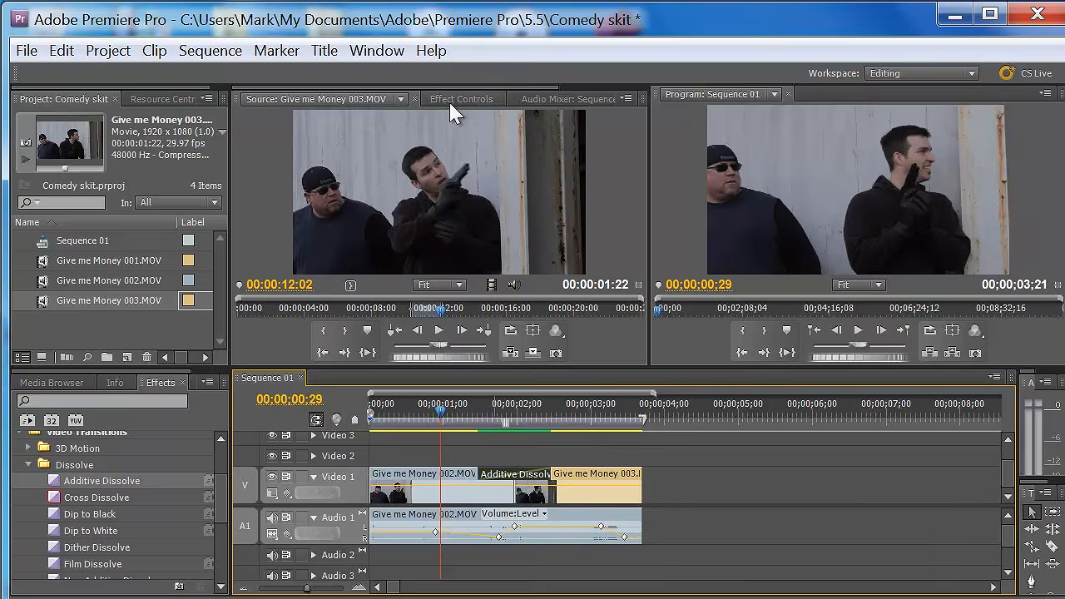
pyautogui.click(456, 99)
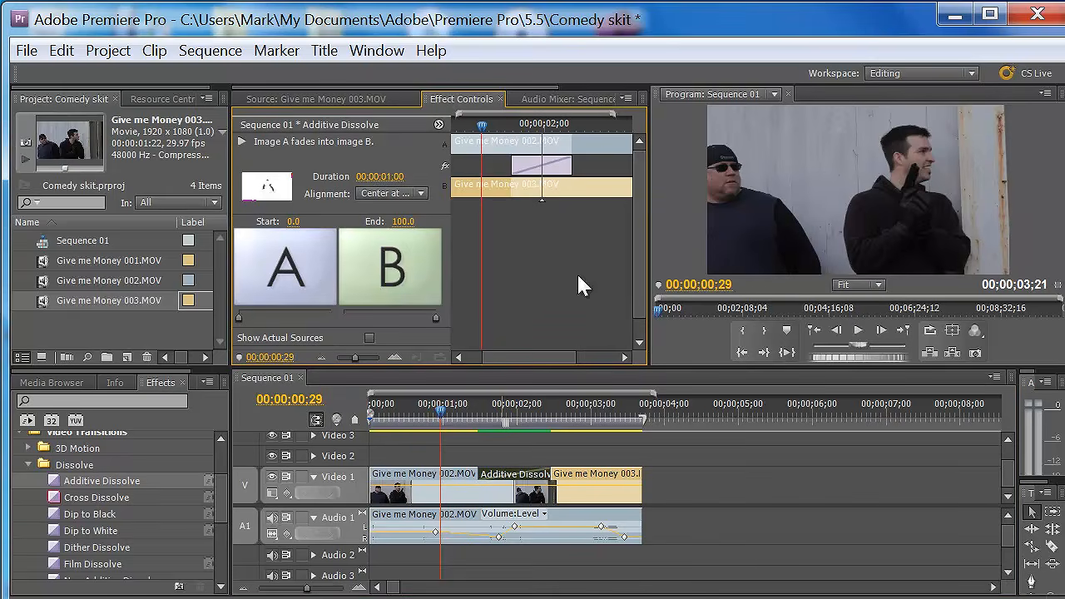
pyautogui.scroll(-1, 624, 290)
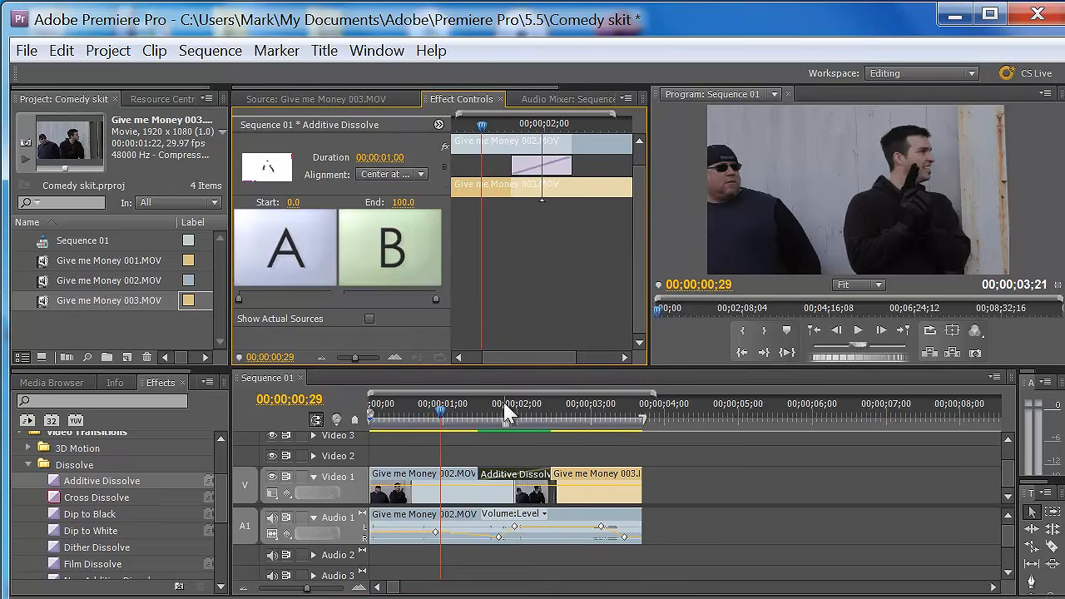
pyautogui.moveTo(239, 298); pyautogui.dragTo(276, 299)
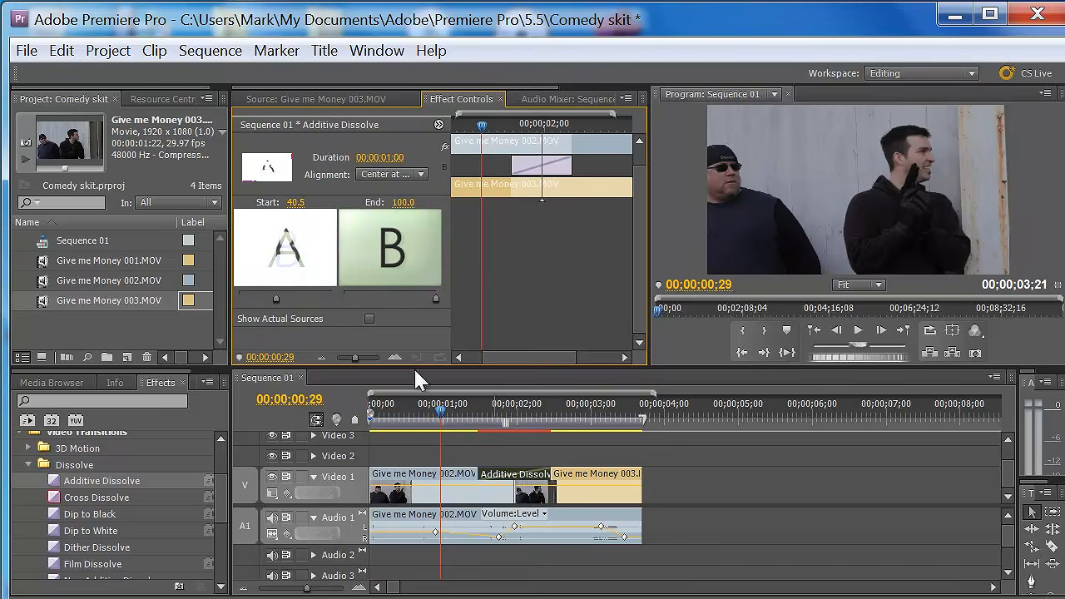
pyautogui.click(210, 50)
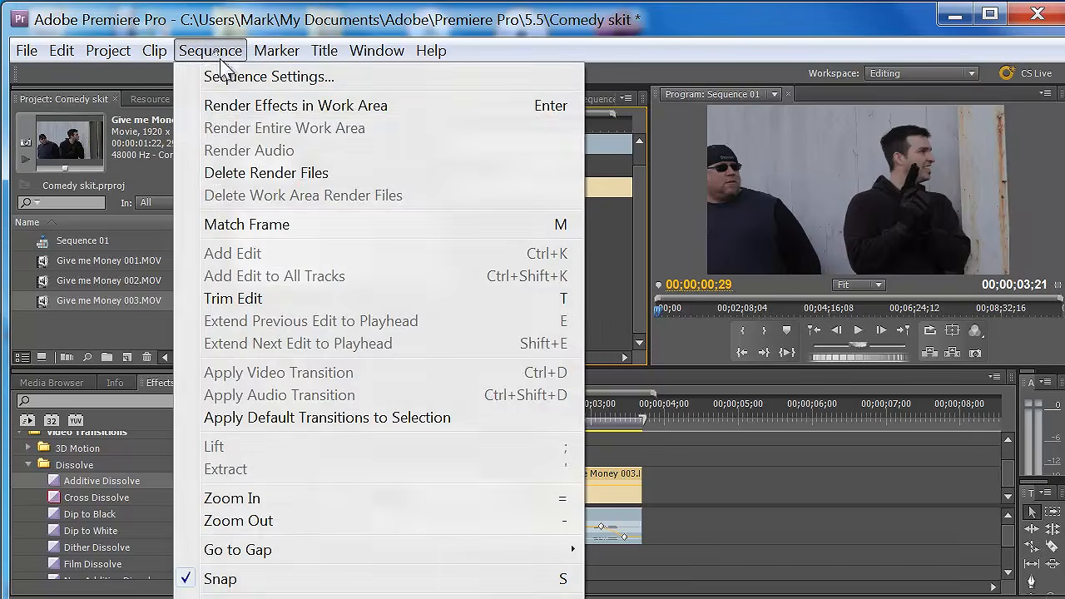
pyautogui.click(258, 110)
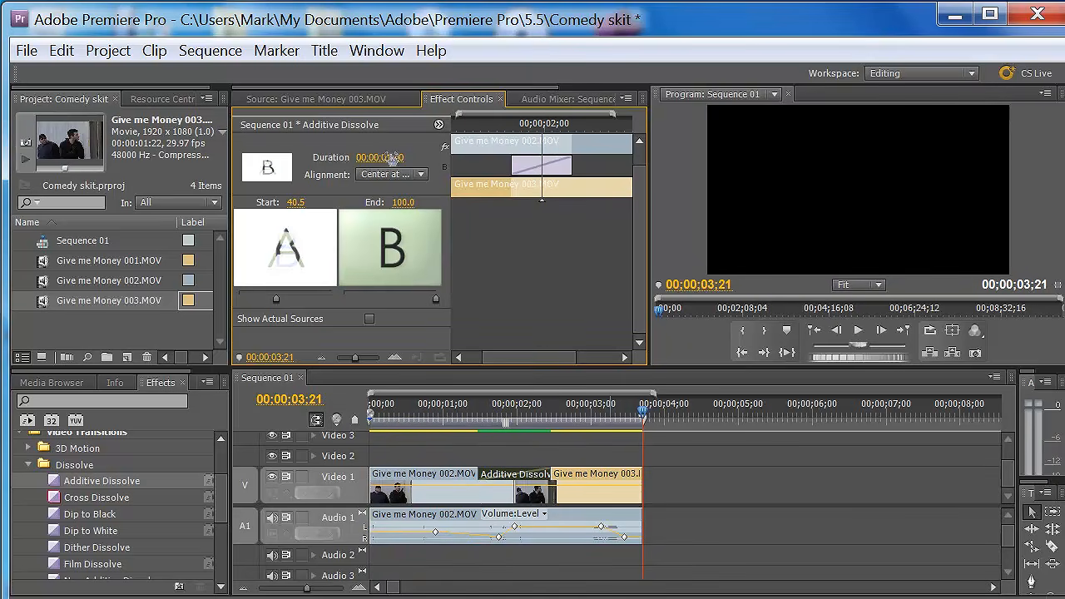
# - Lengthen the Additive Dissolve to a duration of 00;00;03;09 and return its start value to 0.0
pyautogui.moveTo(402, 160); pyautogui.dragTo(451, 168)
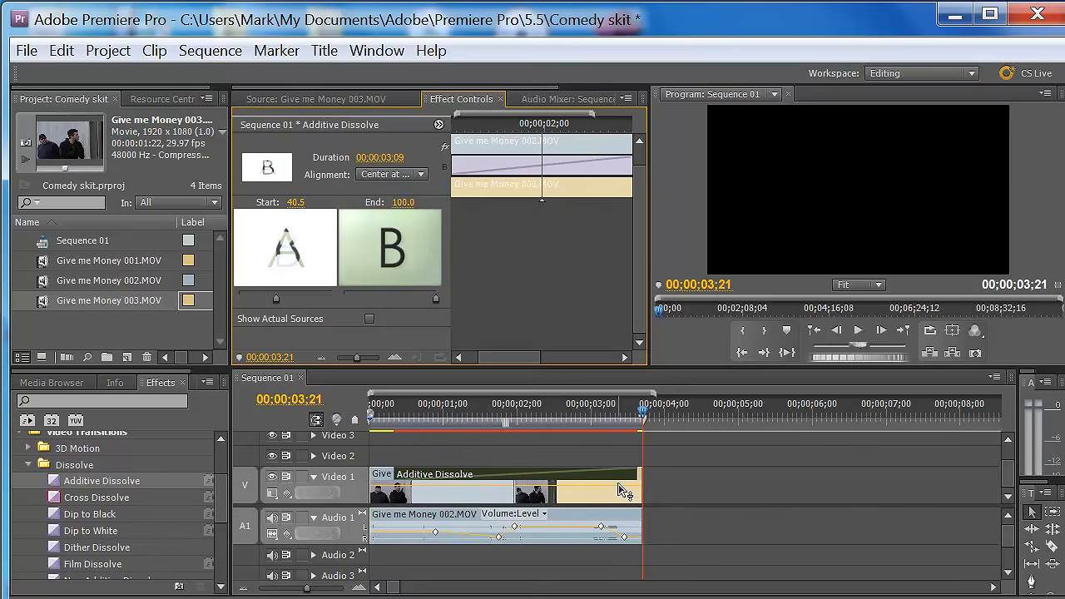
pyautogui.moveTo(641, 414); pyautogui.dragTo(482, 420)
pyautogui.moveTo(276, 298); pyautogui.dragTo(239, 298)
pyautogui.moveTo(376, 416); pyautogui.dragTo(628, 458)
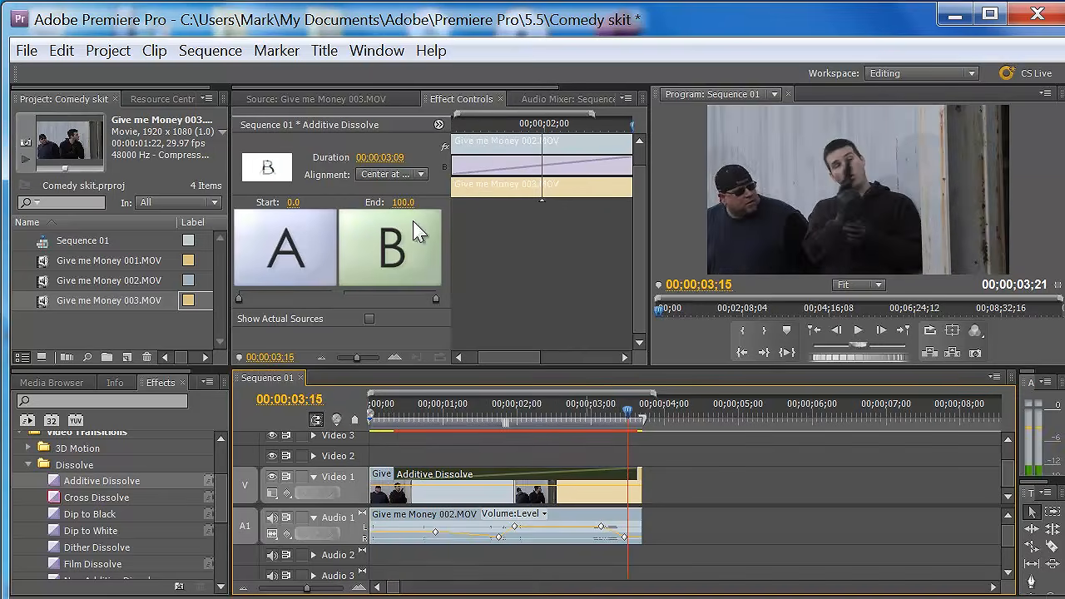
# - Render the effects in the work area and play the sequence to review the lengthened dissolve
pyautogui.click(204, 51)
pyautogui.click(223, 100)
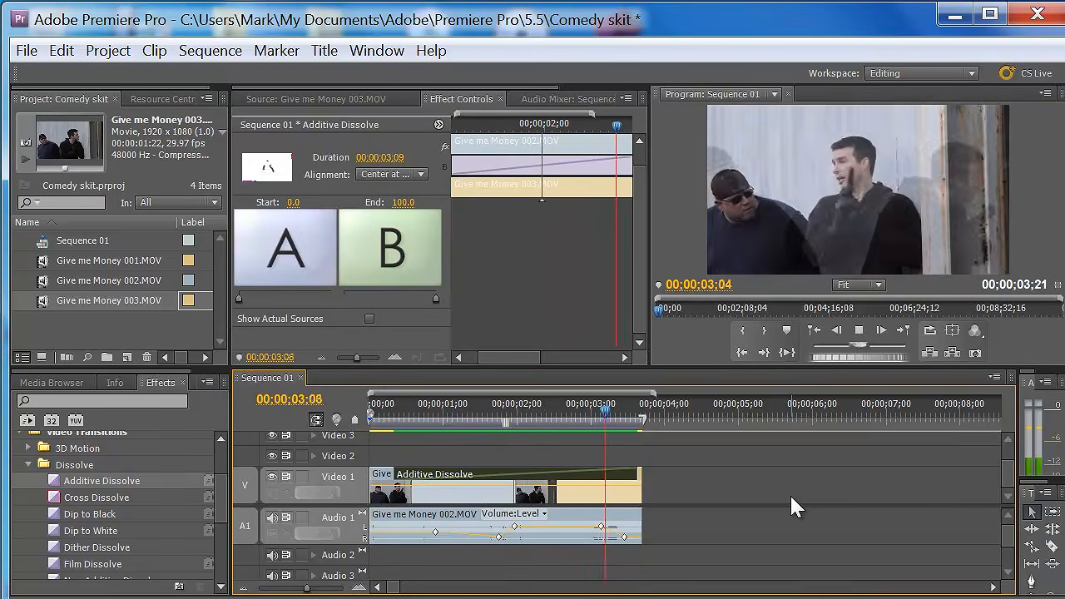
pyautogui.moveTo(398, 416); pyautogui.dragTo(391, 438)
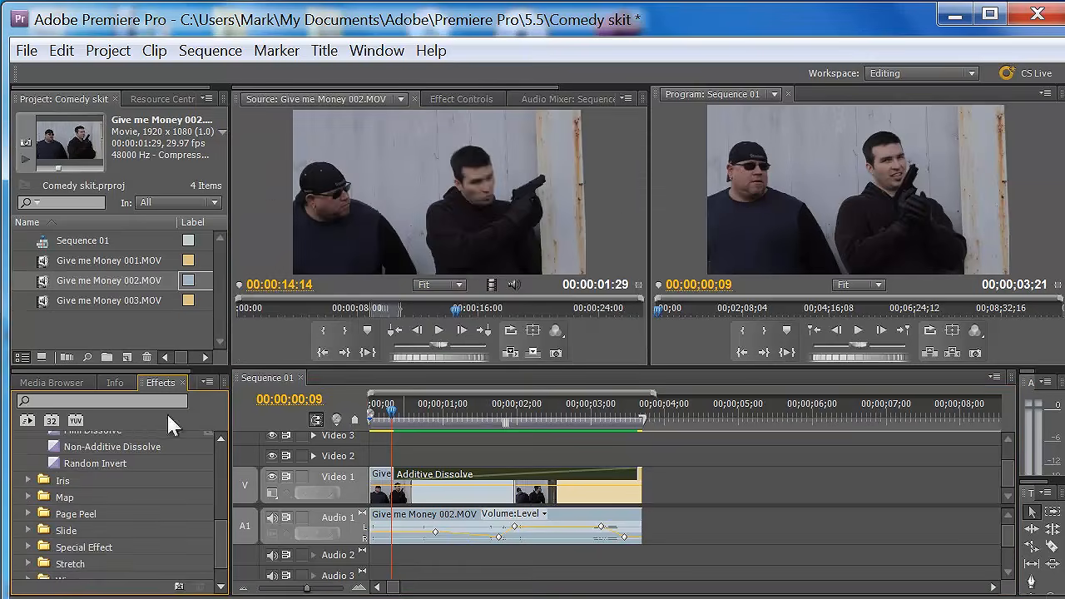
# - Search the effects for "color", then apply Color Balance to the 003 clip on Video 1 and show its settings
pyautogui.click(154, 403)
pyautogui.write('color')
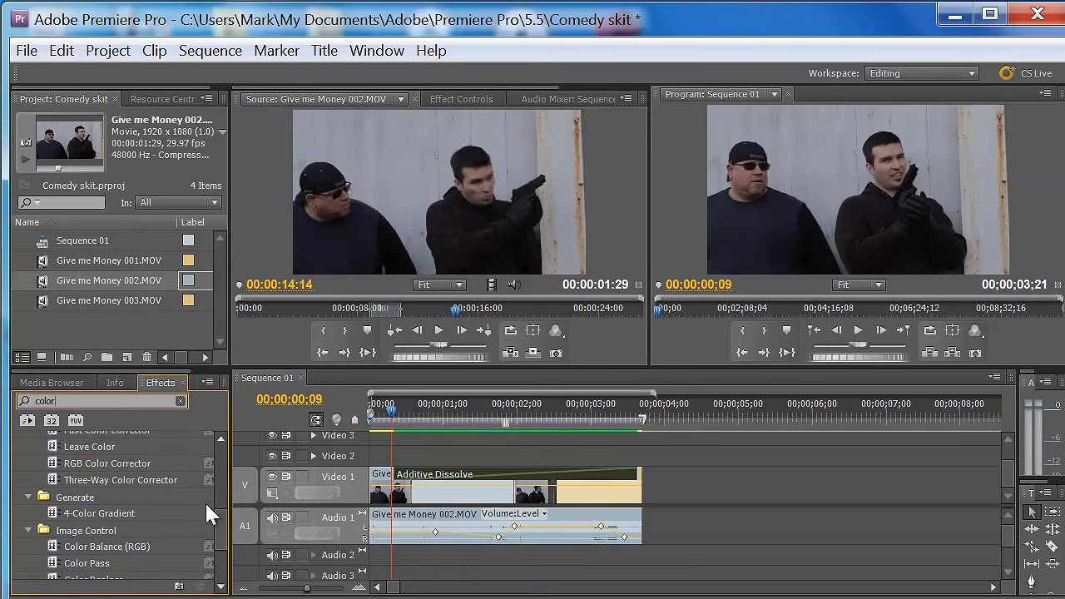
pyautogui.moveTo(216, 526); pyautogui.dragTo(231, 504)
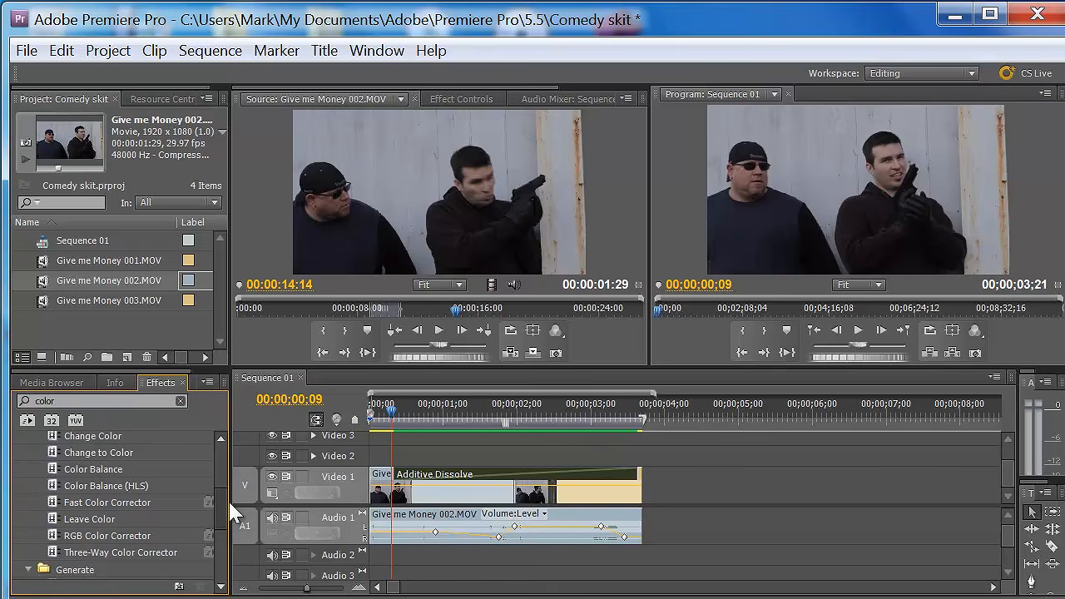
pyautogui.click(52, 471)
pyautogui.moveTo(229, 462); pyautogui.dragTo(598, 497)
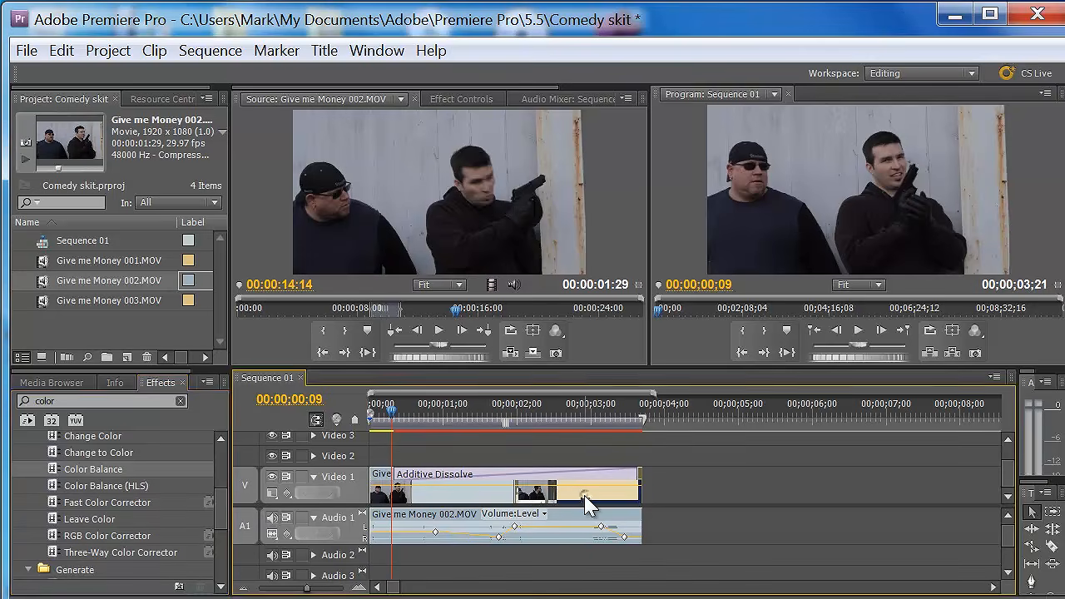
pyautogui.click(440, 99)
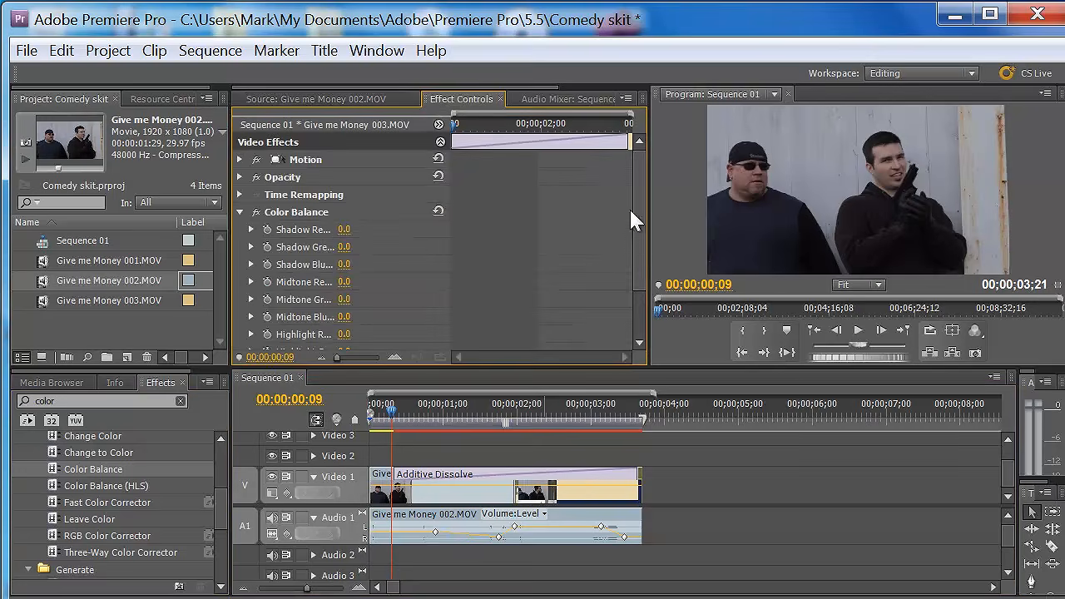
pyautogui.scroll(-2, 633, 221)
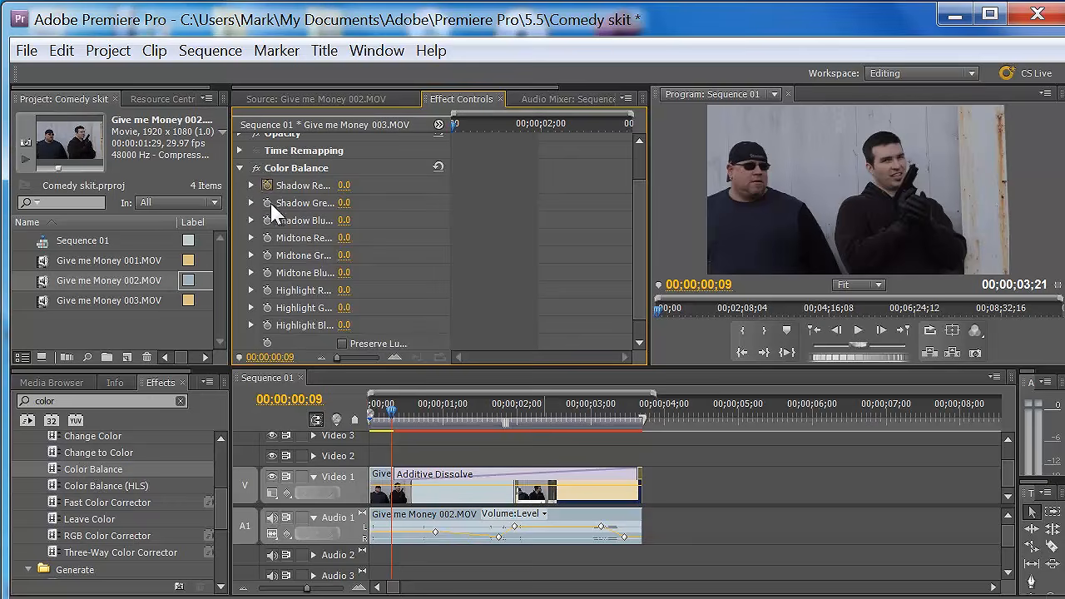
# - Delete the Additive Dissolve between the 002 and 003 clips on Video 1
pyautogui.moveTo(395, 420); pyautogui.dragTo(581, 419)
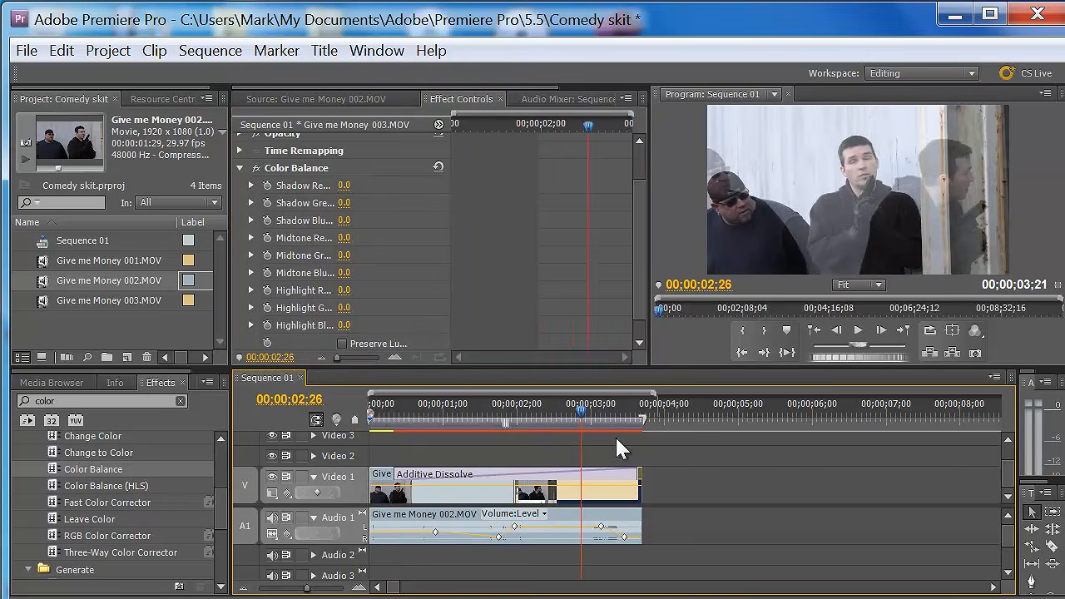
pyautogui.click(516, 482)
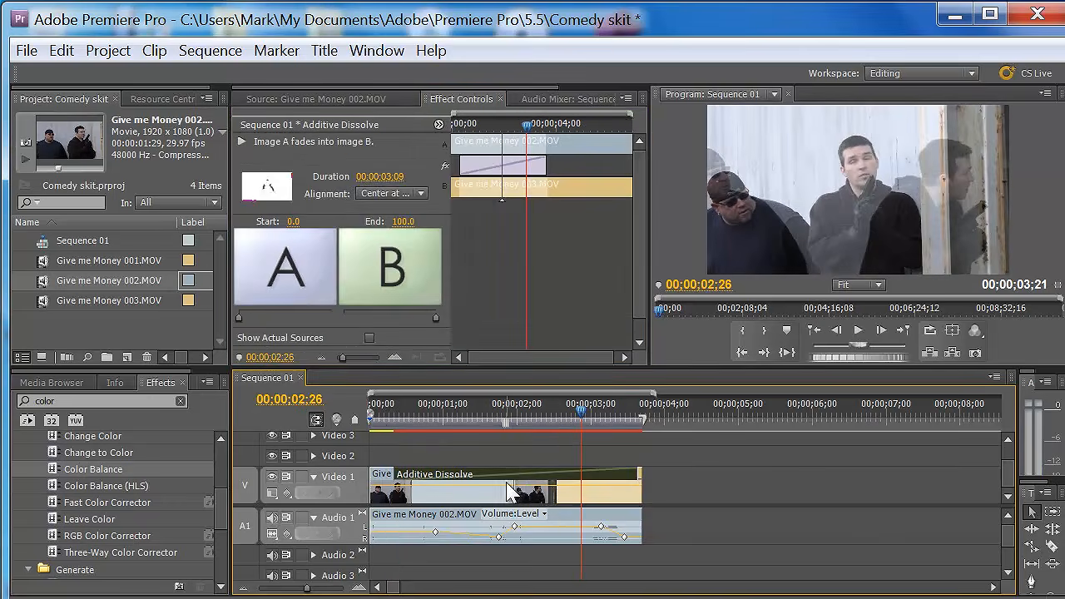
pyautogui.press('Delete')
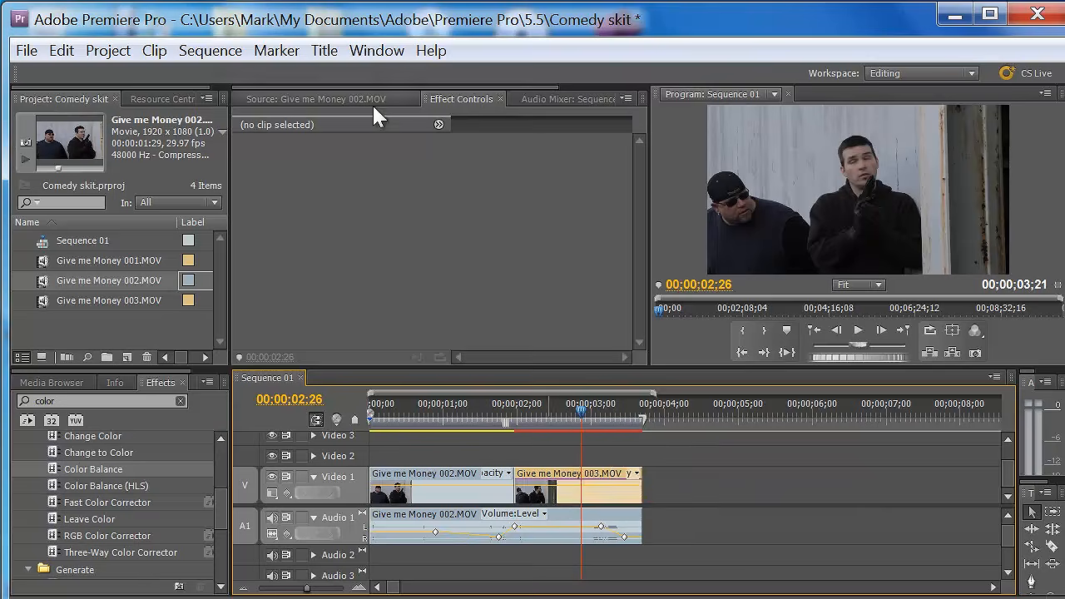
# - Set the 003 clip's Color Balance to Shadow Green 21.0, Midtone Red -44.0 and Midtone Blue 1.0
pyautogui.click(574, 487)
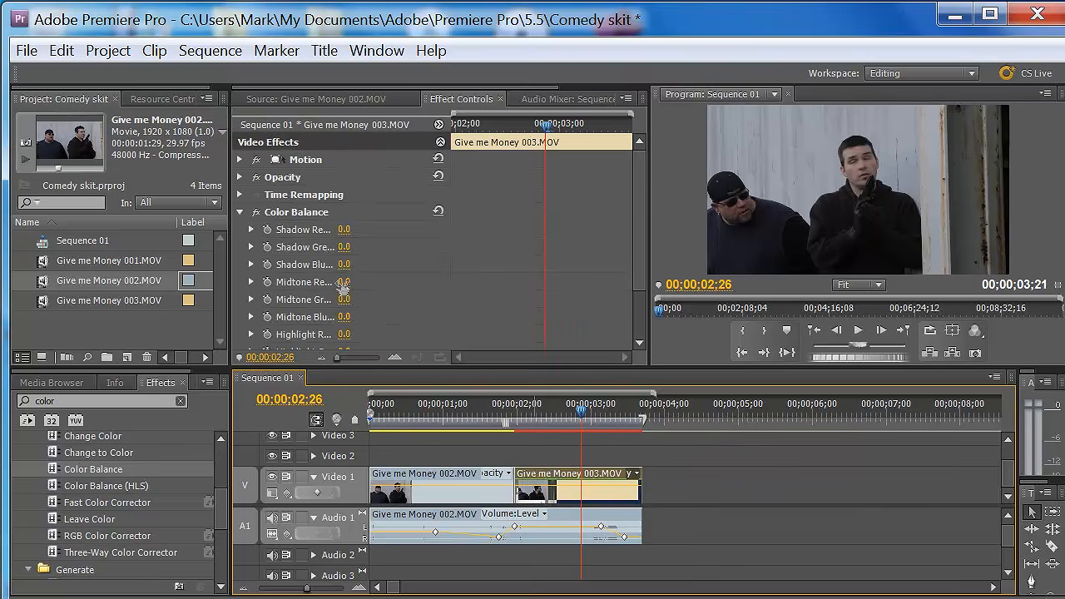
pyautogui.moveTo(345, 249); pyautogui.dragTo(377, 255)
pyautogui.moveTo(424, 260); pyautogui.dragTo(386, 248)
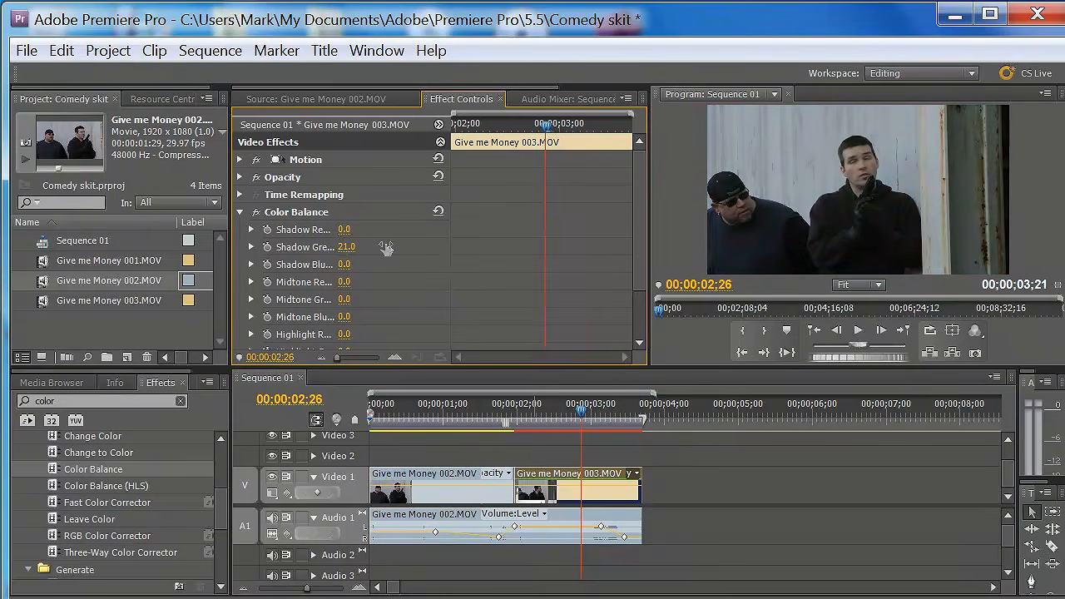
pyautogui.moveTo(342, 283); pyautogui.dragTo(305, 287)
pyautogui.moveTo(346, 318)
pyautogui.mouseDown()
pyautogui.moveTo(318, 322)
pyautogui.moveTo(346, 320)
pyautogui.mouseUp()
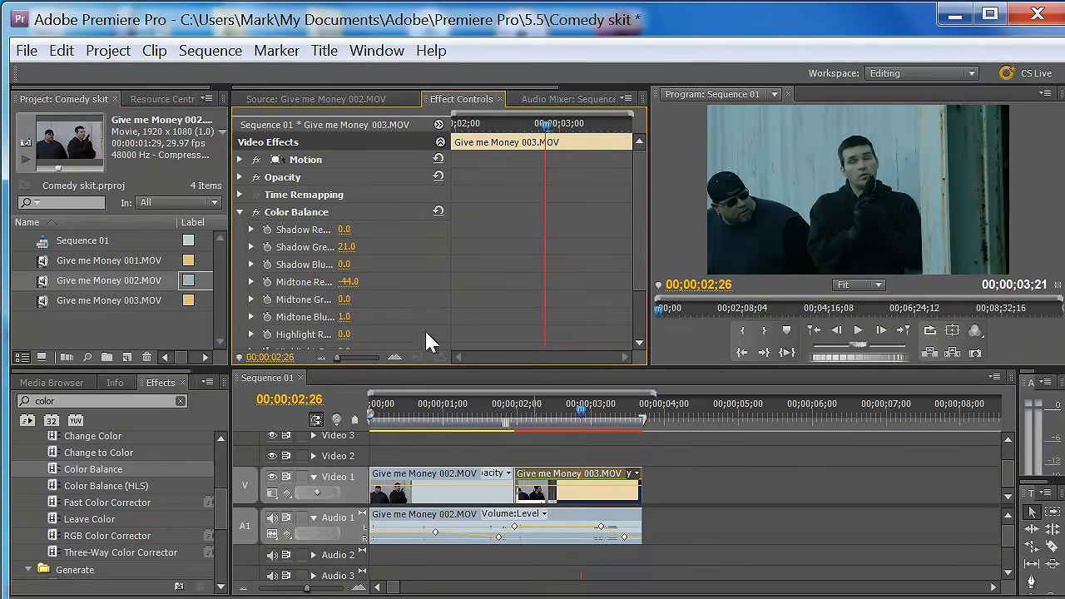
# - Animate the 003 clip's Highlight Red with keyframes, using a lower value near 00;00;02;23 and 65.0 at 00;00;03;04
pyautogui.moveTo(637, 249); pyautogui.dragTo(633, 291)
pyautogui.click(267, 275)
pyautogui.moveTo(343, 275); pyautogui.dragTo(399, 285)
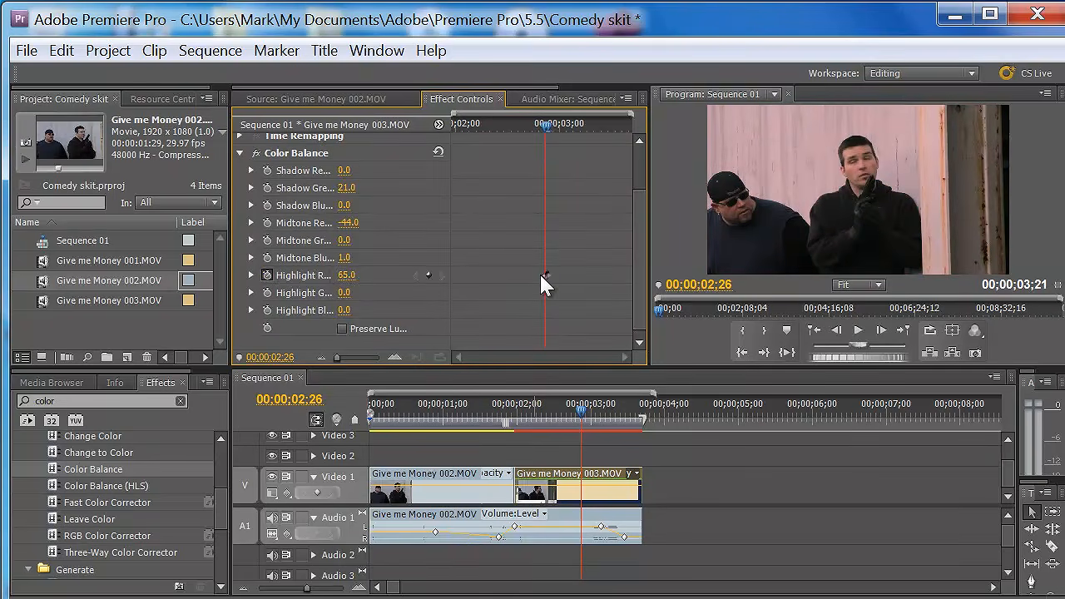
pyautogui.moveTo(542, 275)
pyautogui.mouseDown()
pyautogui.moveTo(573, 276)
pyautogui.moveTo(532, 276)
pyautogui.mouseUp()
pyautogui.moveTo(546, 125)
pyautogui.mouseDown()
pyautogui.moveTo(575, 130)
pyautogui.moveTo(536, 131)
pyautogui.mouseUp()
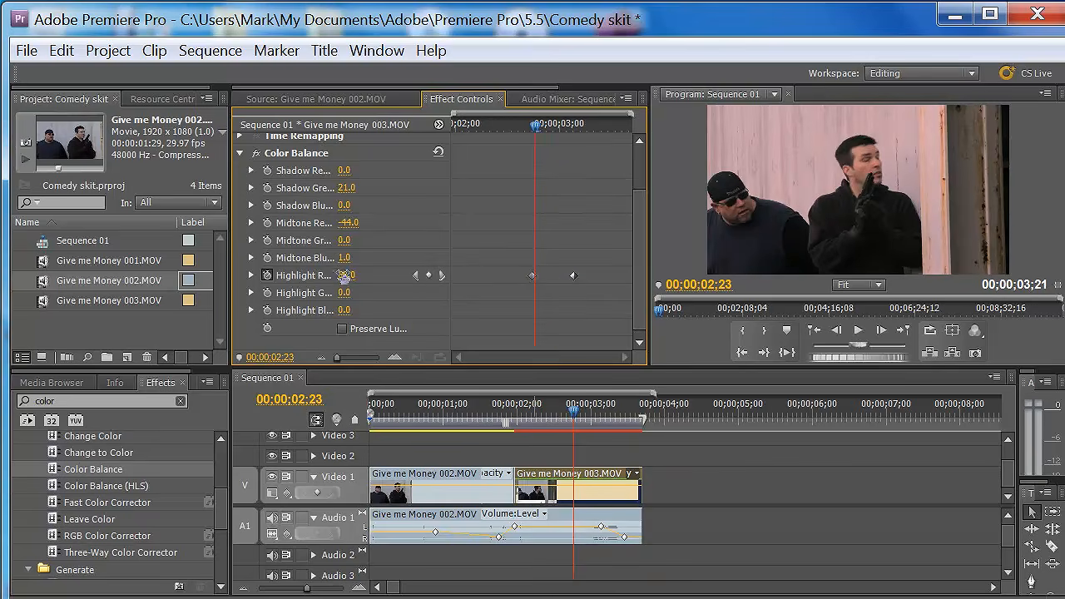
pyautogui.moveTo(344, 276); pyautogui.dragTo(309, 276)
pyautogui.moveTo(538, 125); pyautogui.dragTo(563, 148)
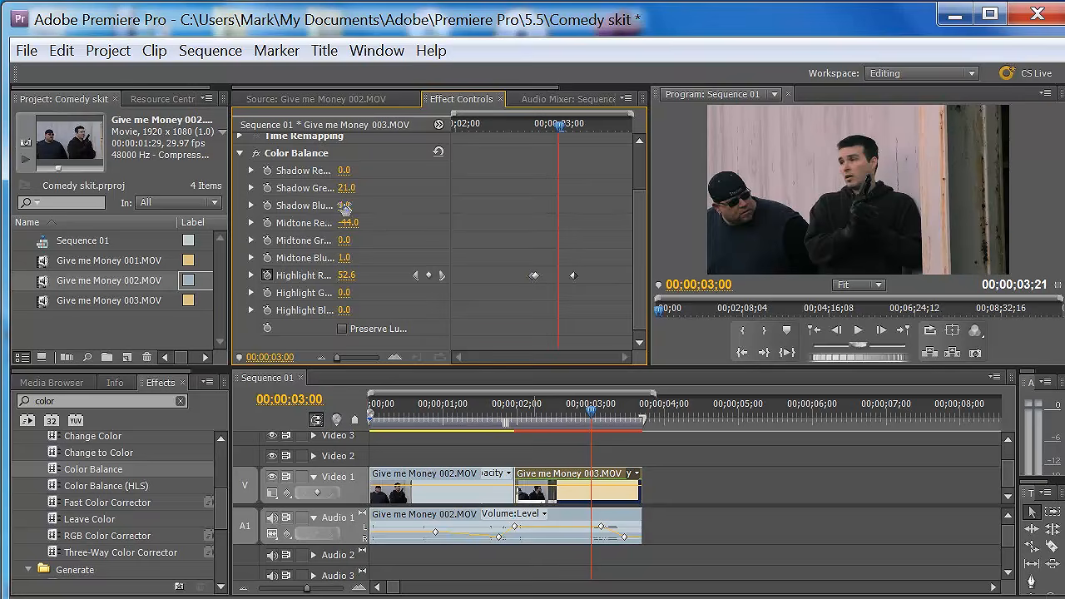
# - Set the 003 clip's Color Balance Shadow Blue to -7.0
pyautogui.click(252, 205)
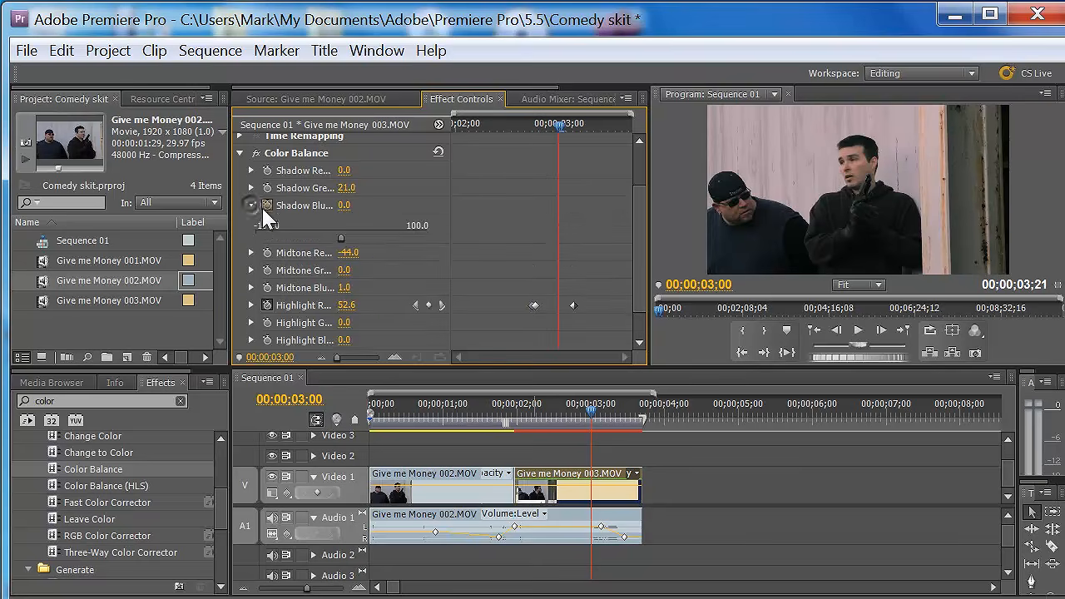
pyautogui.moveTo(414, 238); pyautogui.dragTo(344, 238)
pyautogui.click(251, 206)
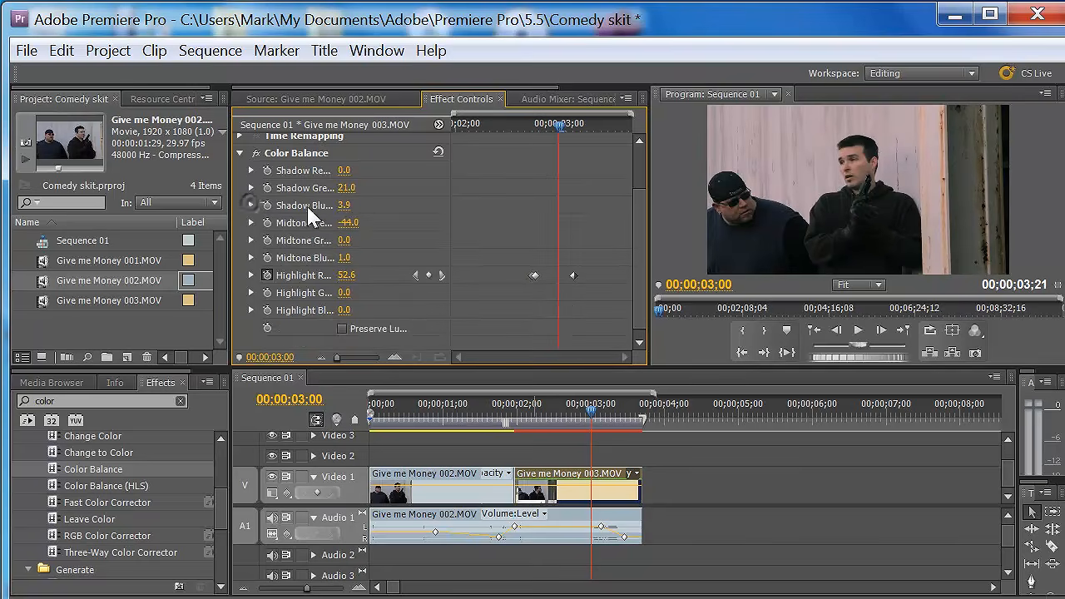
pyautogui.moveTo(343, 207); pyautogui.dragTo(377, 207)
pyautogui.scroll(-1, 641, 241)
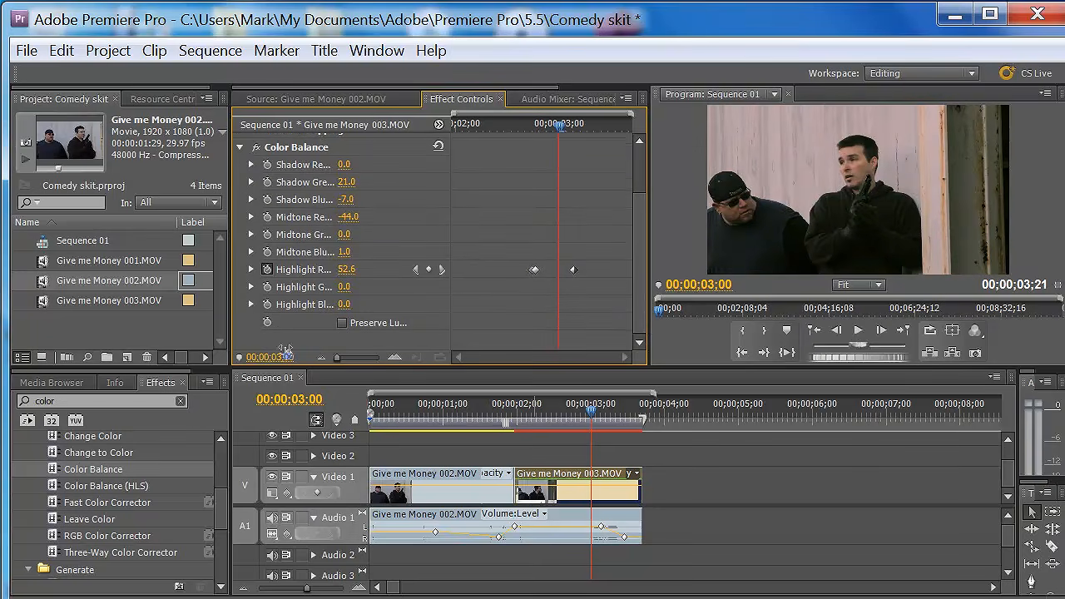
# - Apply the Leave Color effect to the 002 clip on Video 1 and review the effect settings of both clips
pyautogui.moveTo(63, 519); pyautogui.dragTo(491, 487)
pyautogui.click(467, 408)
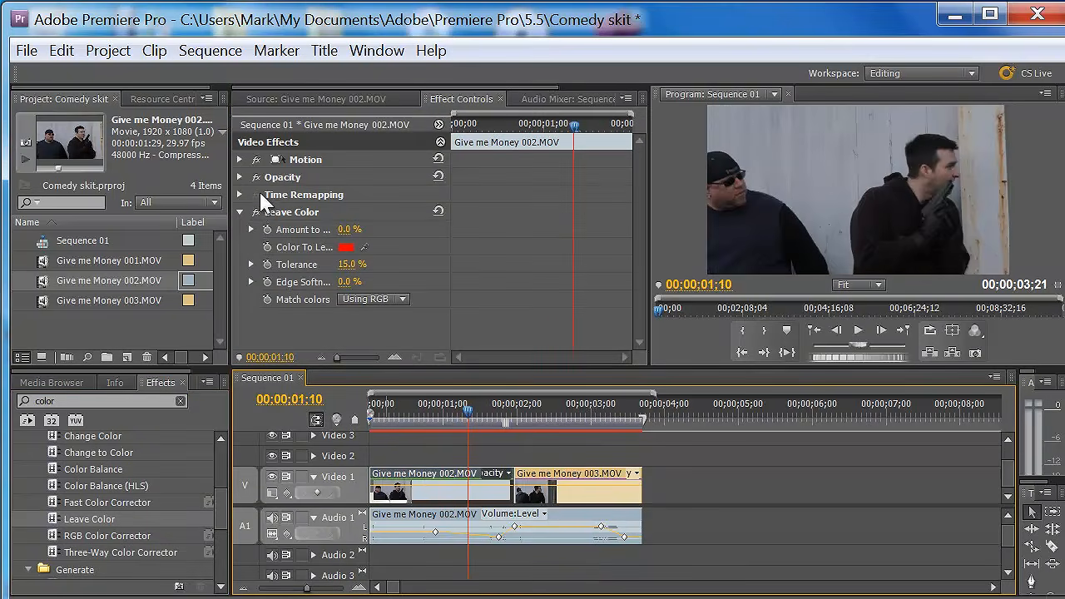
pyautogui.click(312, 99)
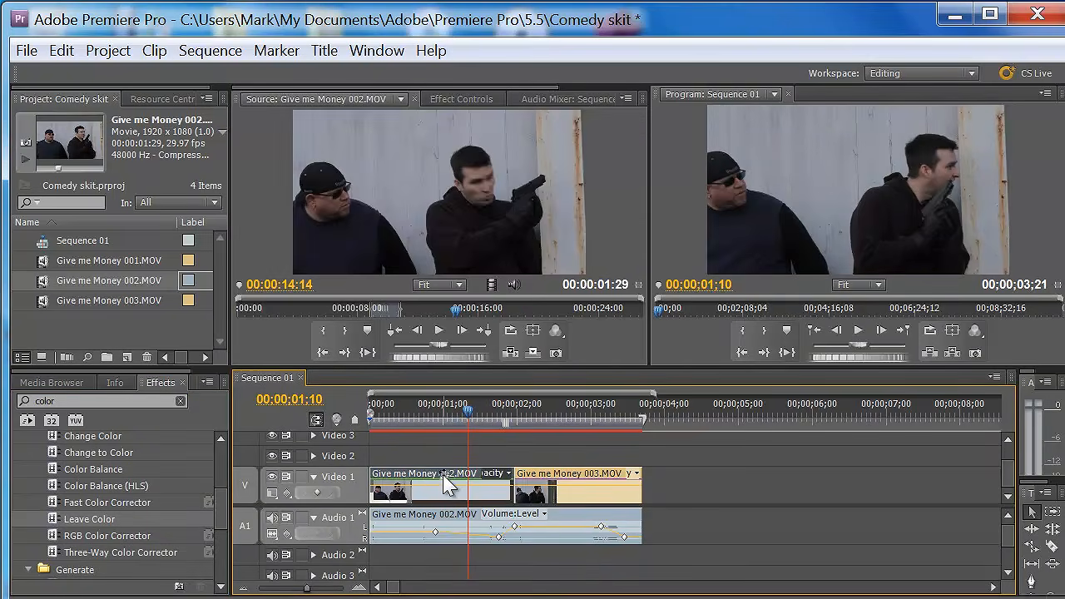
pyautogui.click(480, 101)
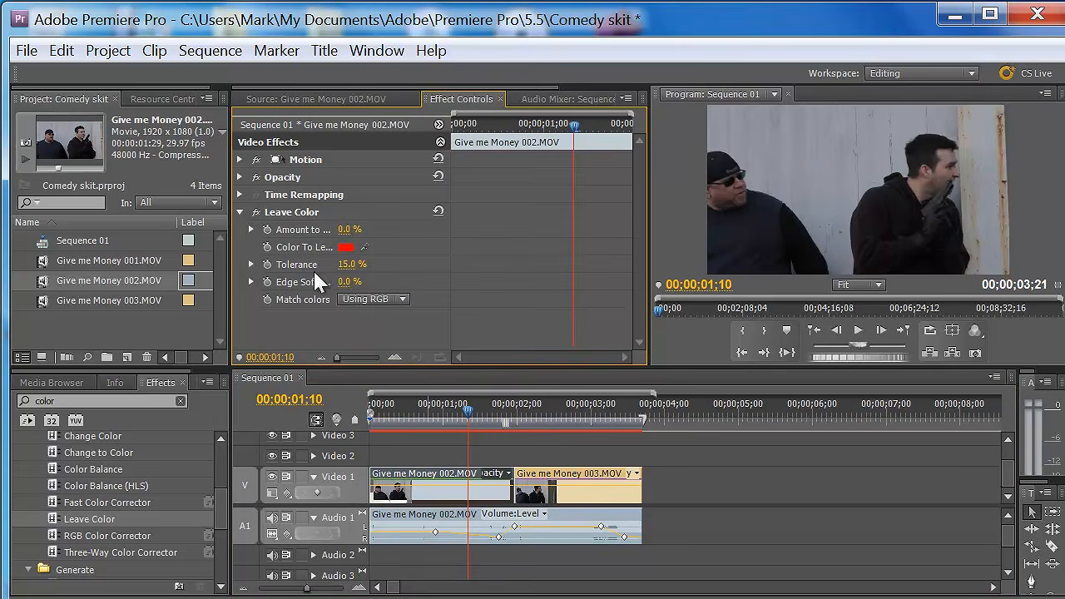
pyautogui.moveTo(469, 421); pyautogui.dragTo(605, 420)
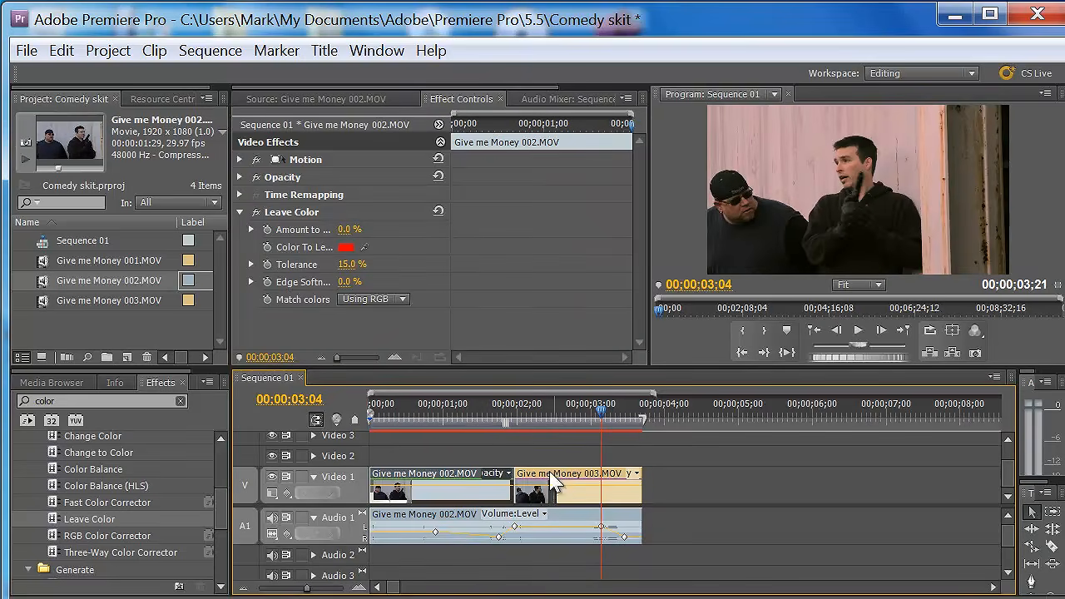
pyautogui.click(549, 487)
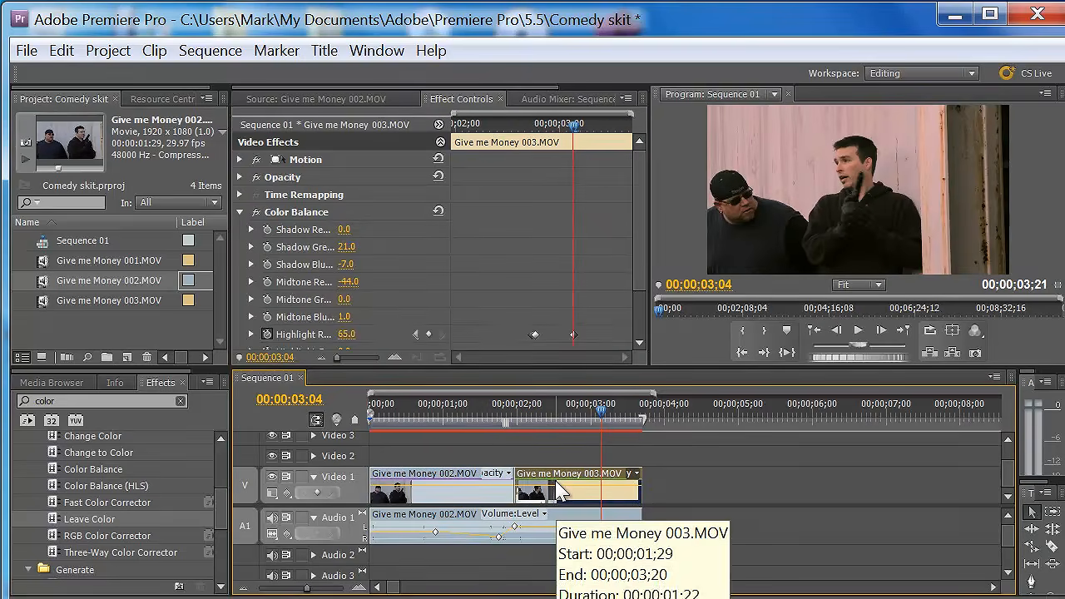
# - Mark the 002 source clip from 00:00:19:08 to 00:00:19:29 and place only its video on Video 2 above the 003 clip
pyautogui.doubleClick(192, 282)
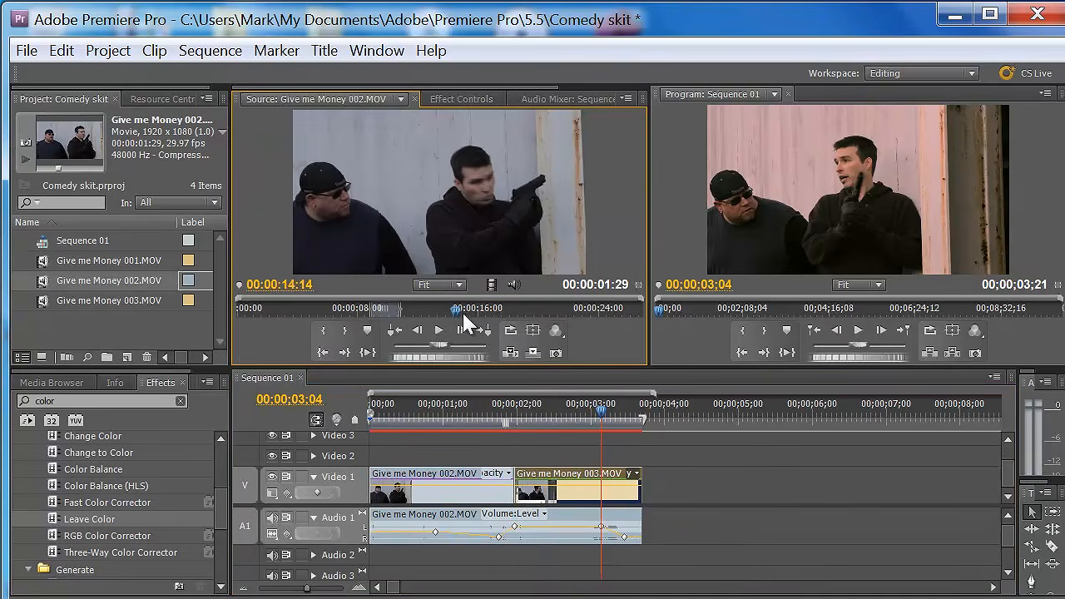
pyautogui.click(527, 310)
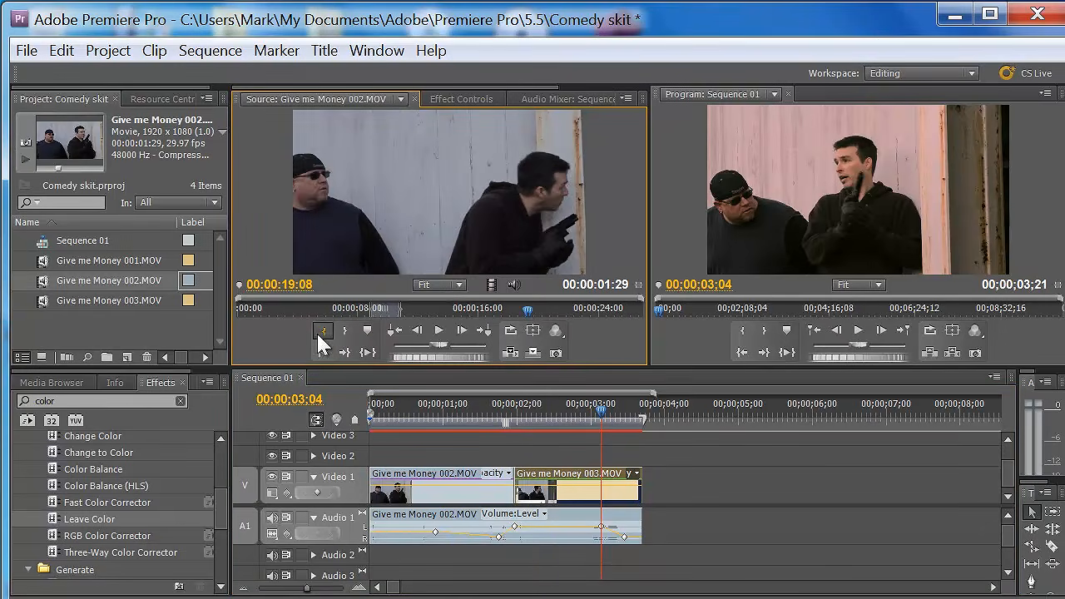
pyautogui.click(319, 334)
pyautogui.click(538, 310)
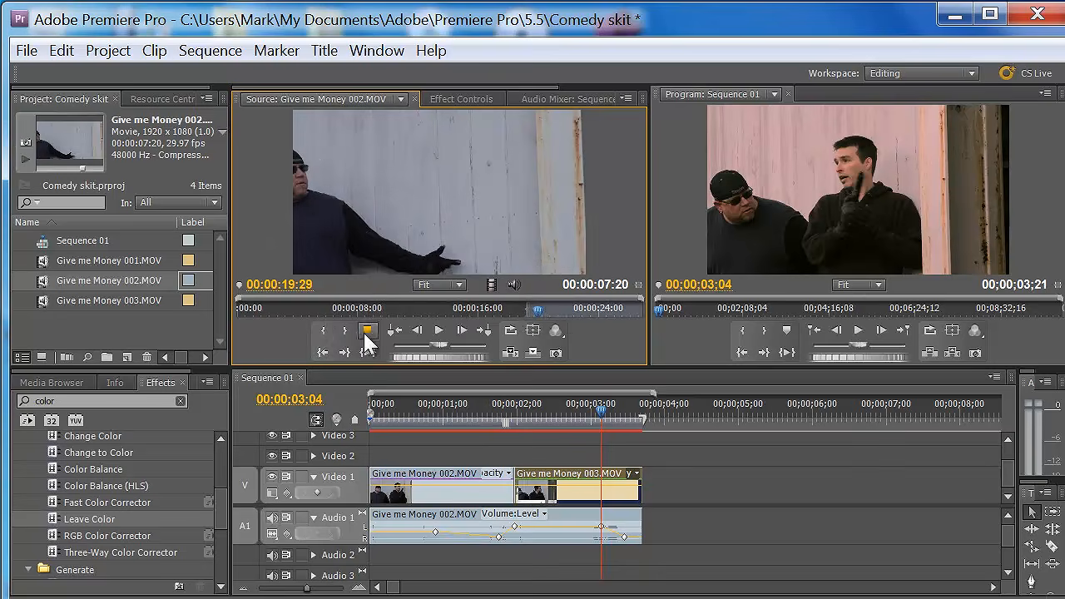
pyautogui.click(343, 332)
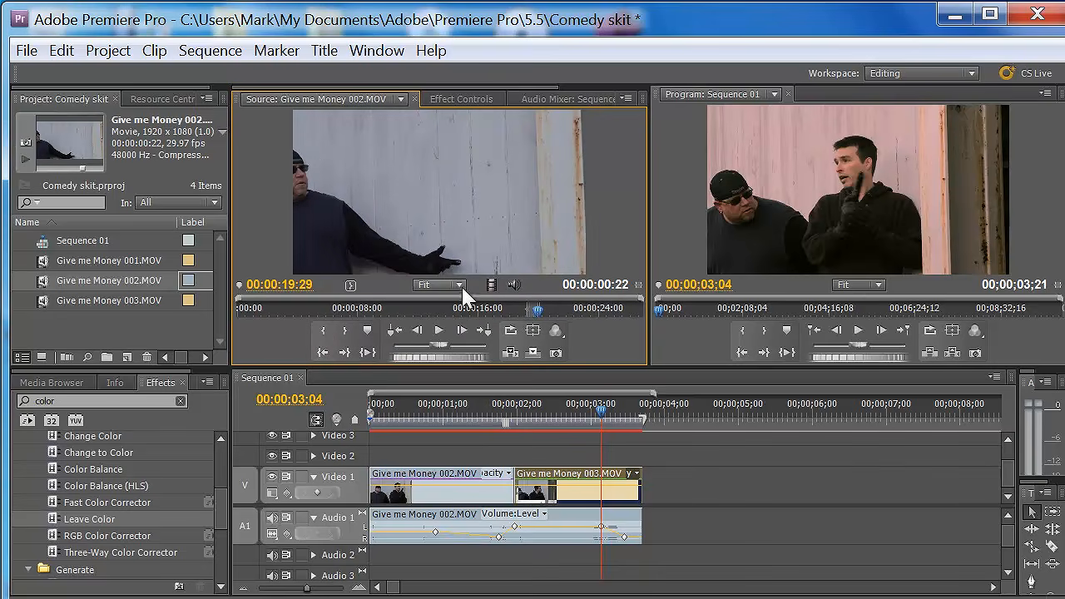
pyautogui.moveTo(492, 284); pyautogui.dragTo(630, 456)
pyautogui.click(609, 408)
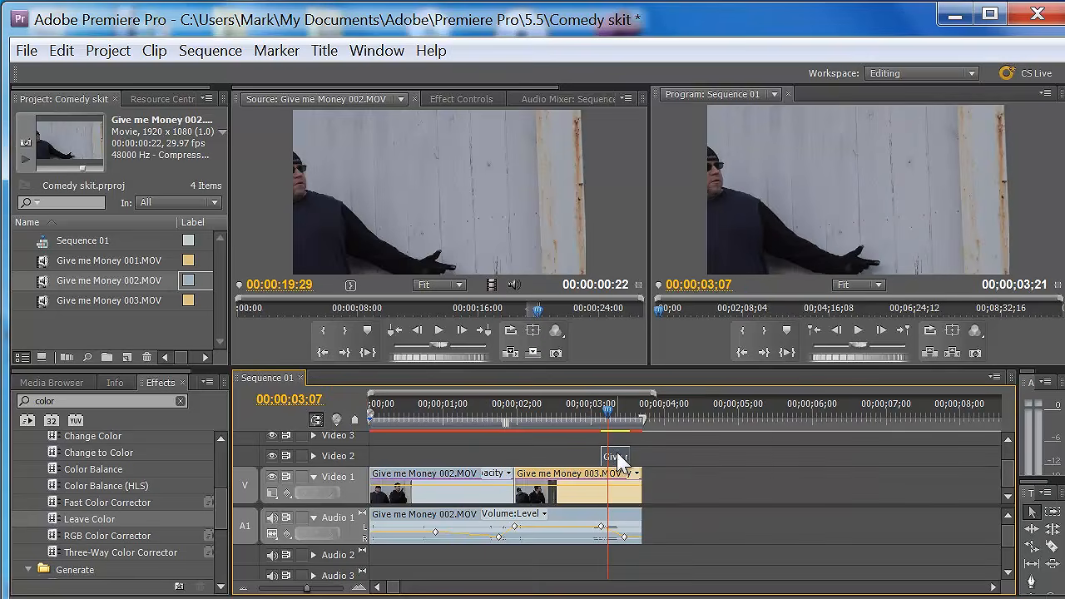
# - Set the Video 2 overlay clip's Motion scale to 51.0 and its position to 980.0, 485.0
pyautogui.click(460, 99)
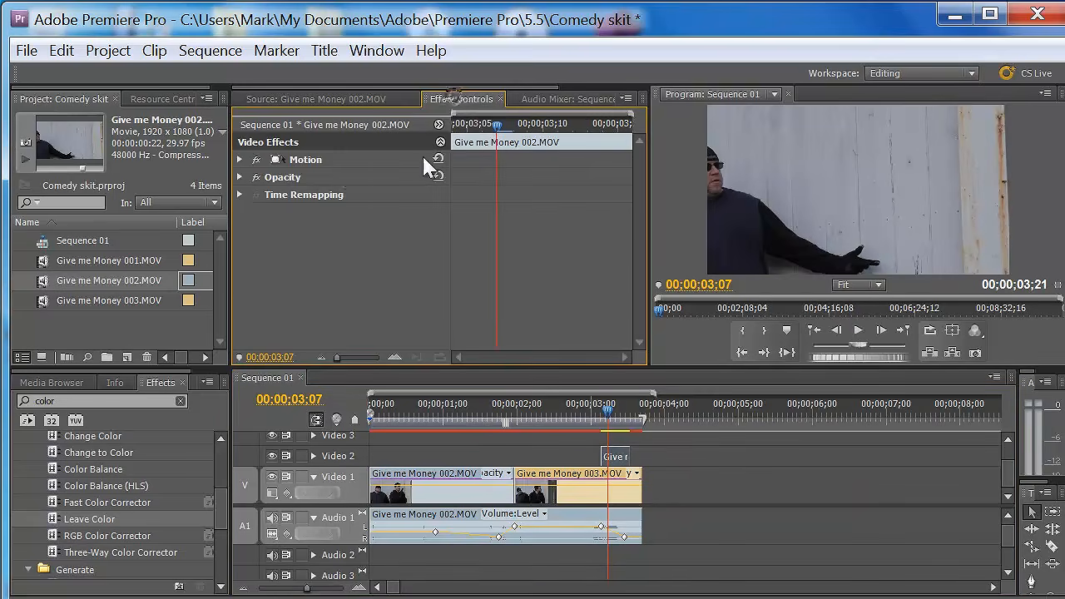
pyautogui.click(241, 158)
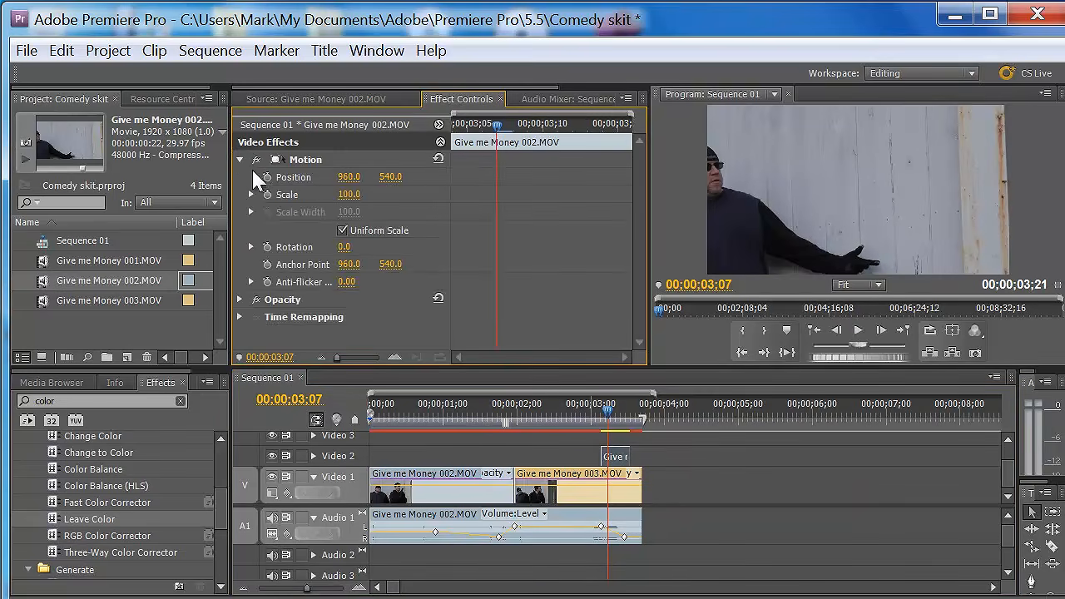
pyautogui.moveTo(368, 196); pyautogui.dragTo(311, 199)
pyautogui.moveTo(388, 178)
pyautogui.mouseDown()
pyautogui.moveTo(415, 181)
pyautogui.moveTo(364, 177)
pyautogui.moveTo(376, 178)
pyautogui.mouseUp()
# - Try the Video 2 overlay clip's opacity at 50.0% and return it to 100.0%
pyautogui.click(240, 299)
pyautogui.moveTo(353, 317); pyautogui.dragTo(311, 316)
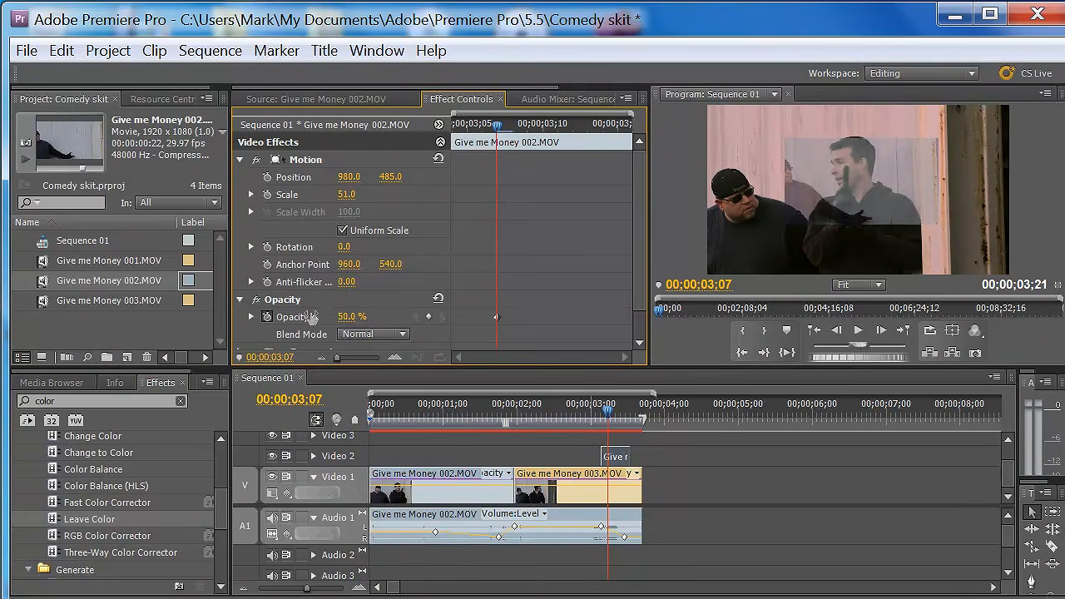
pyautogui.moveTo(310, 317); pyautogui.dragTo(445, 326)
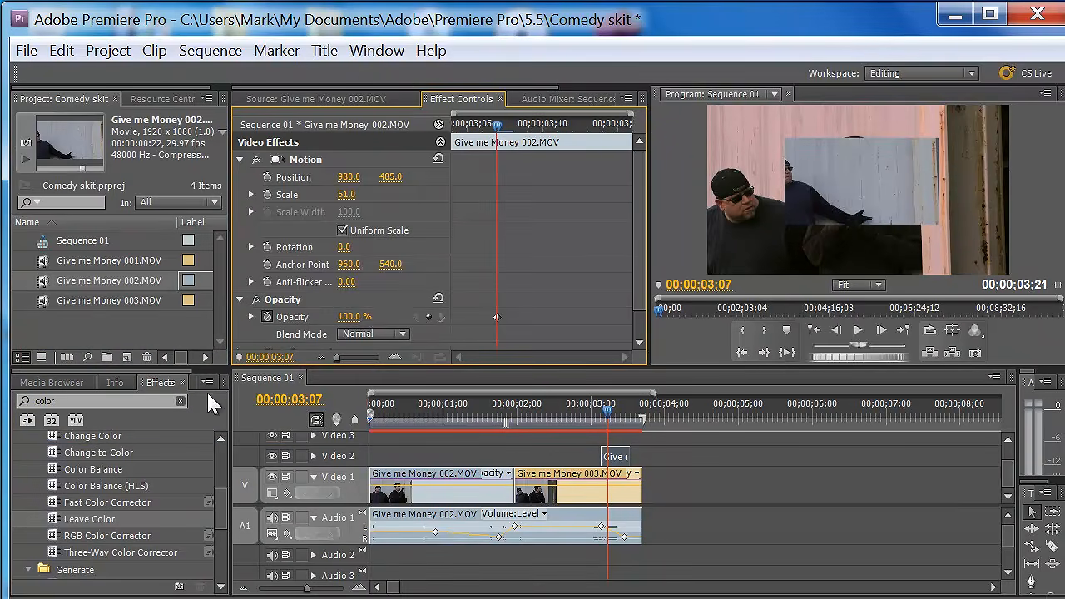
# - Search the effects for "bev" and apply the Bevel Edges Thin preset to the overlay clip on Video 2
pyautogui.click(153, 400)
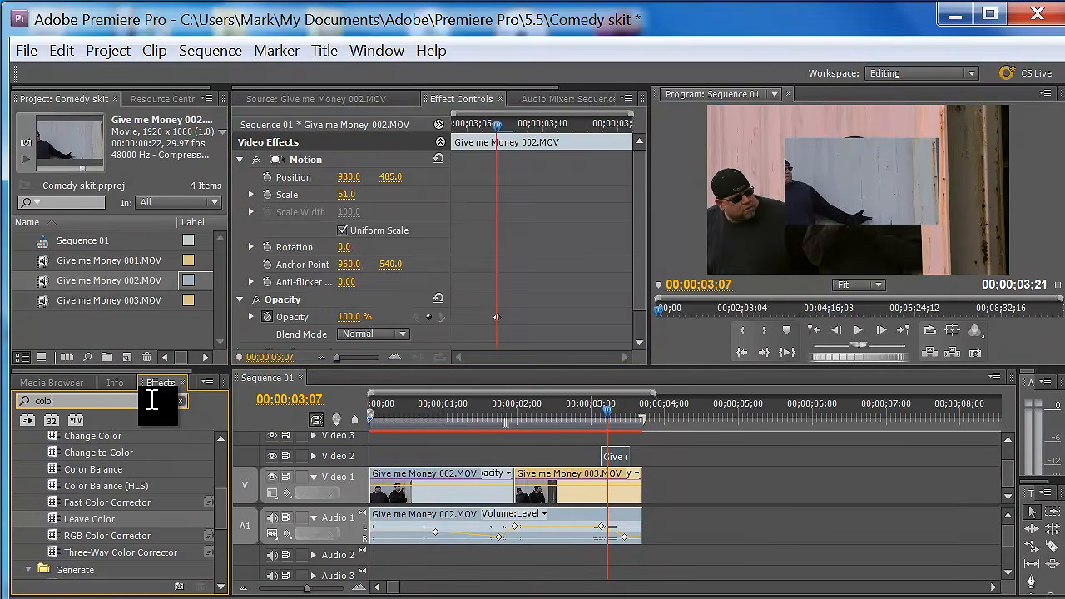
pyautogui.press('BackSpace')
pyautogui.press('BackSpace')
pyautogui.press('BackSpace')
pyautogui.press('BackSpace')
pyautogui.write('bev')
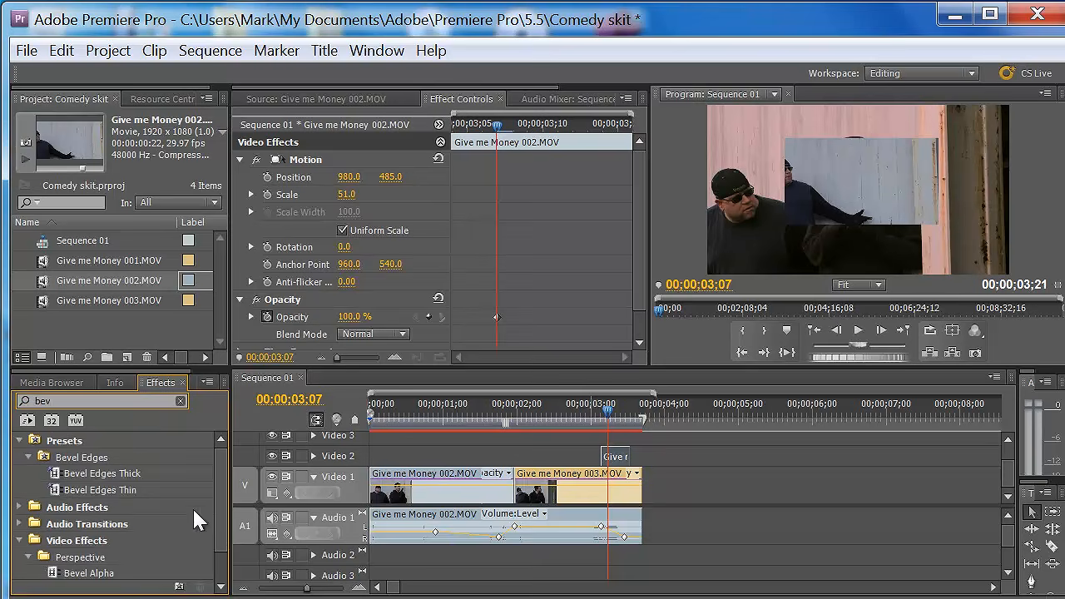
pyautogui.moveTo(55, 491); pyautogui.dragTo(613, 457)
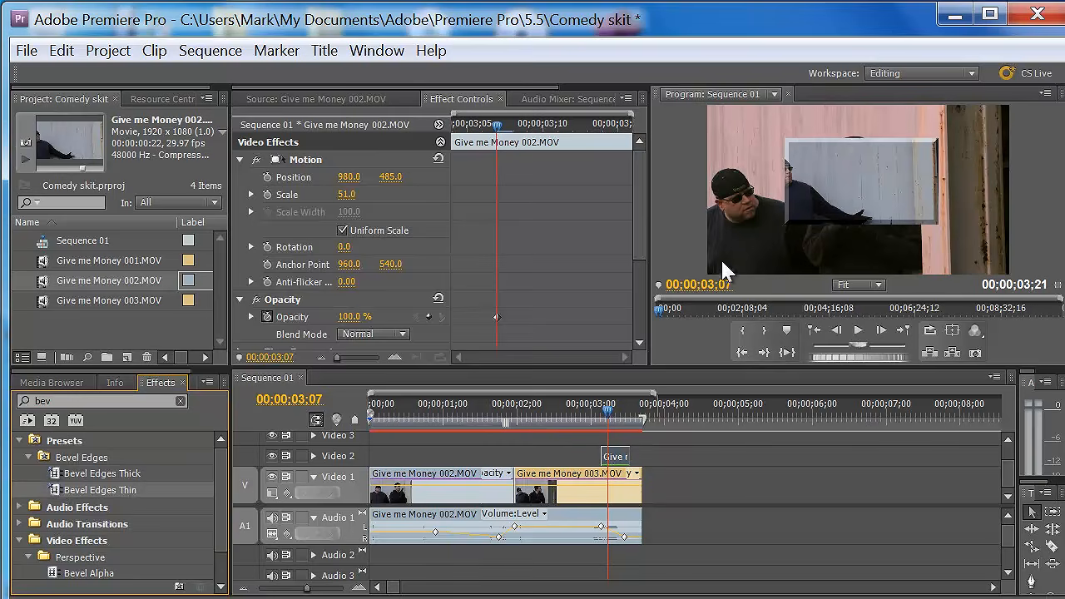
# - Adjust the Edge Thickness of the overlay clip's Bevel Edges effect and collapse its settings
pyautogui.moveTo(637, 245); pyautogui.dragTo(637, 344)
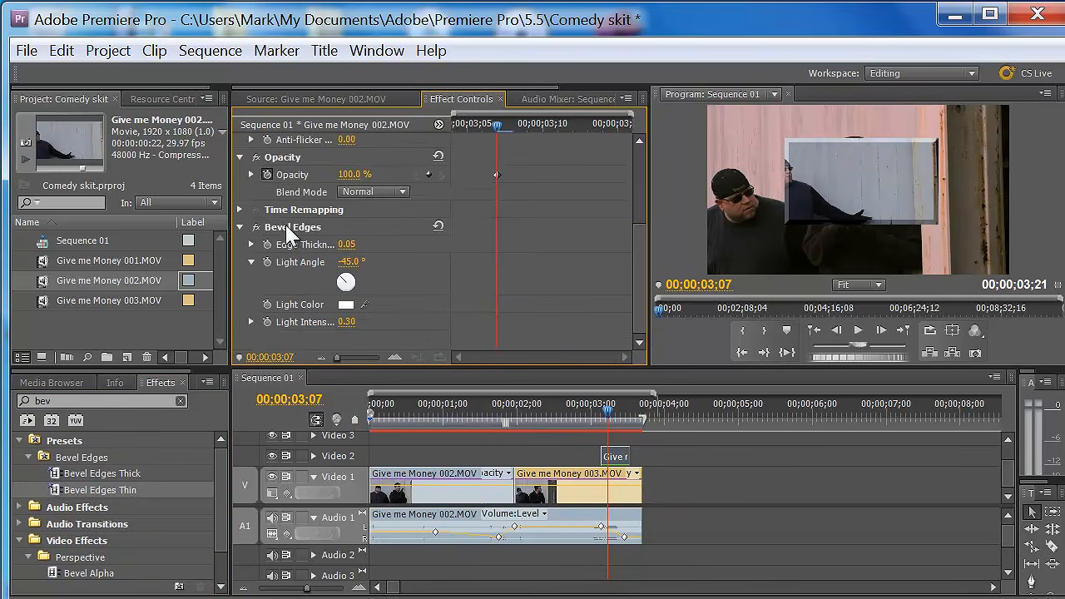
pyautogui.moveTo(345, 248)
pyautogui.mouseDown()
pyautogui.moveTo(384, 256)
pyautogui.moveTo(344, 252)
pyautogui.moveTo(357, 249)
pyautogui.mouseUp()
pyautogui.click(239, 227)
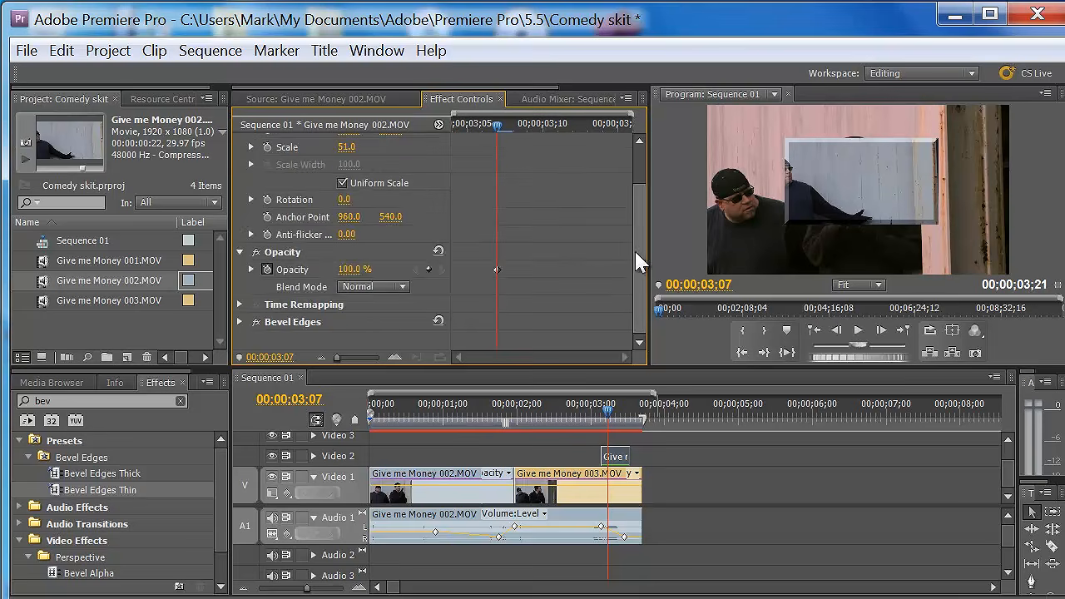
# - Move the overlay clip into the upper-right corner of the frame, at position 1396.4, 296.5
pyautogui.scroll(2, 647, 257)
pyautogui.click(306, 160)
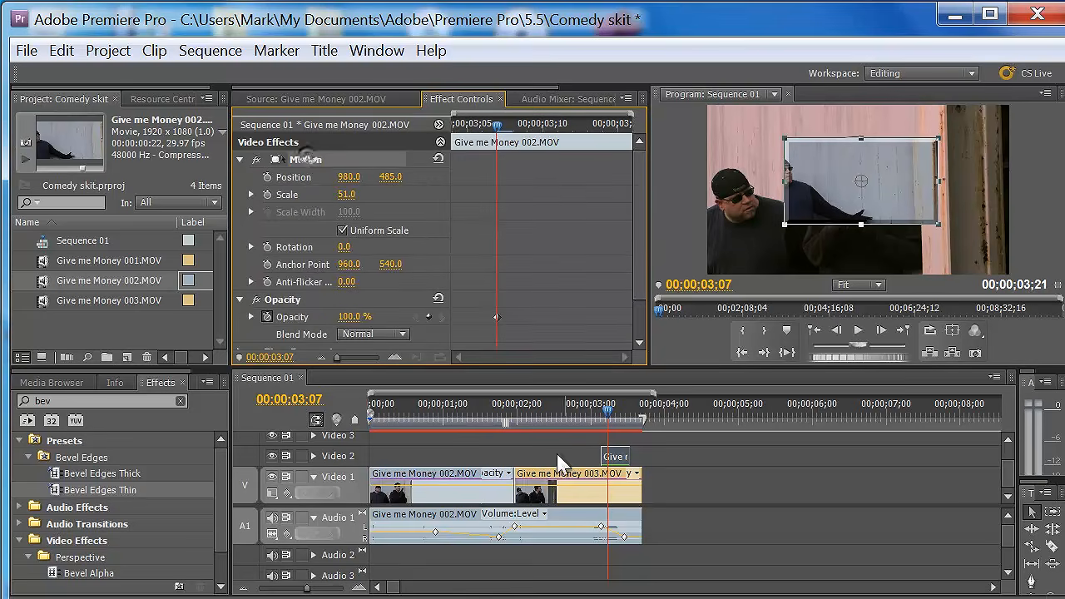
pyautogui.click(612, 458)
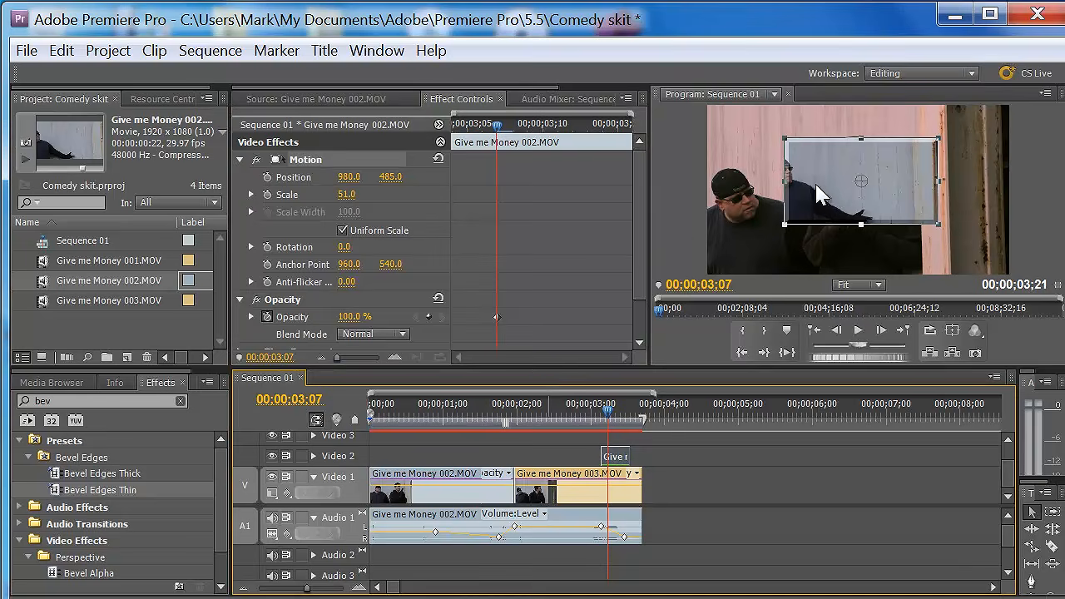
pyautogui.moveTo(863, 191); pyautogui.dragTo(927, 156)
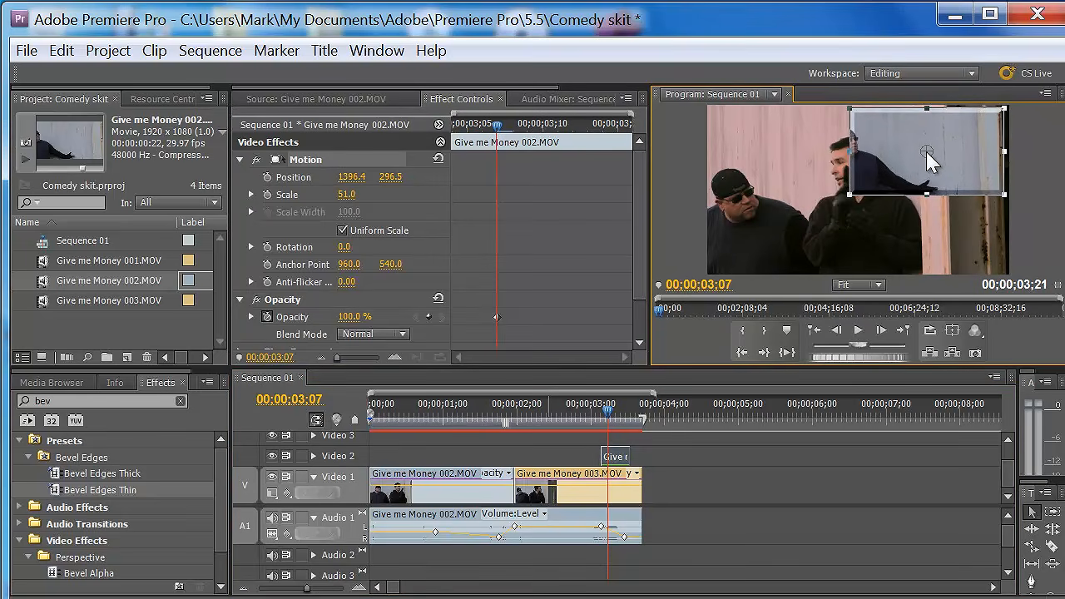
pyautogui.click(523, 493)
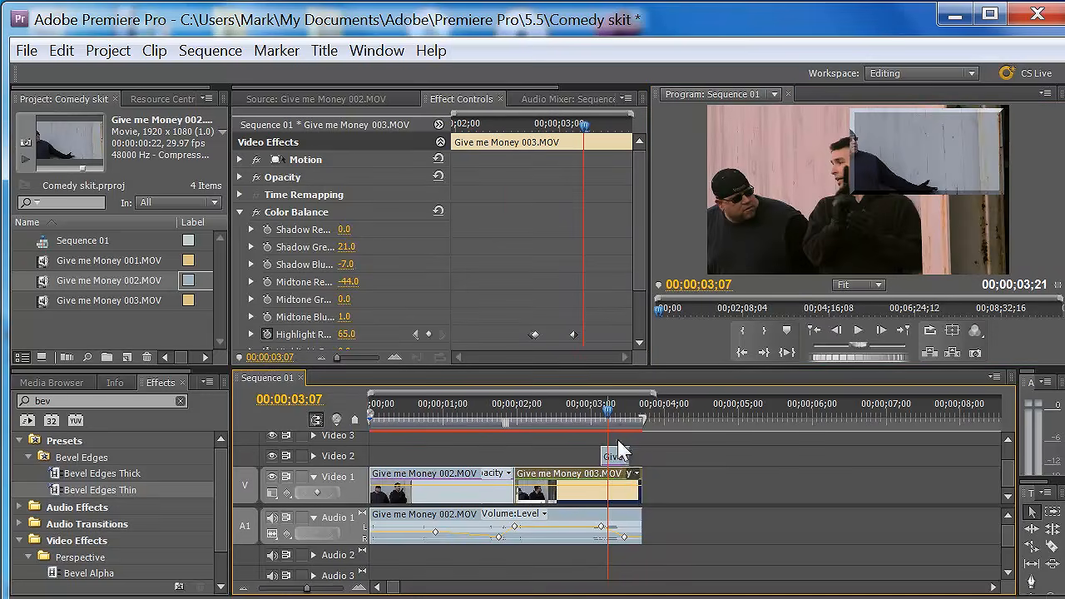
# - Extend the Video 2 overlay clip to the end of the 003 clip and scrub through the overlay
pyautogui.moveTo(610, 408)
pyautogui.mouseDown()
pyautogui.moveTo(634, 418)
pyautogui.moveTo(603, 413)
pyautogui.mouseUp()
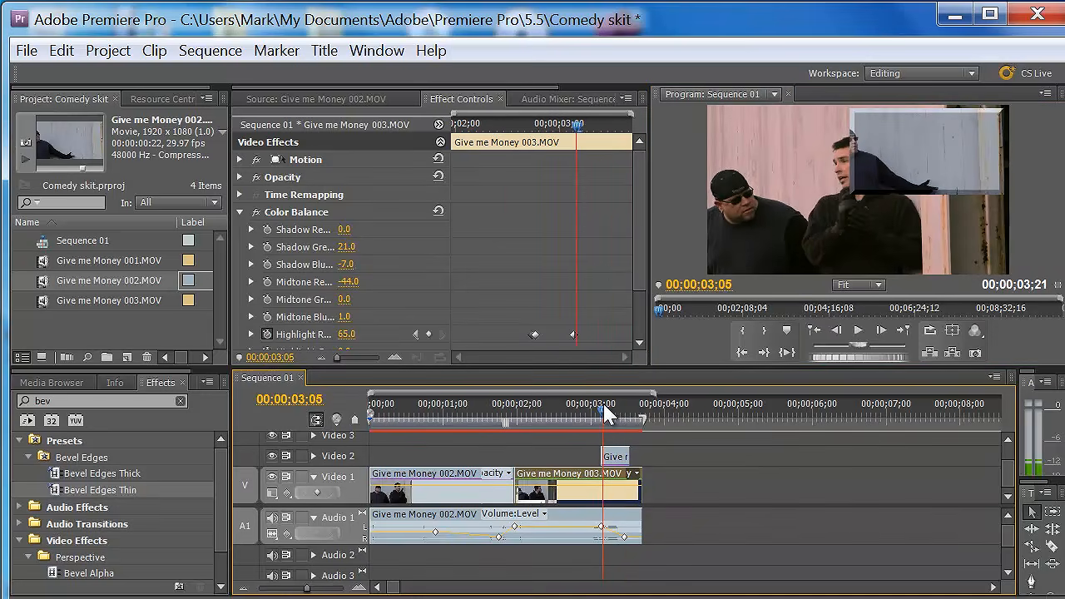
pyautogui.moveTo(626, 454); pyautogui.dragTo(638, 455)
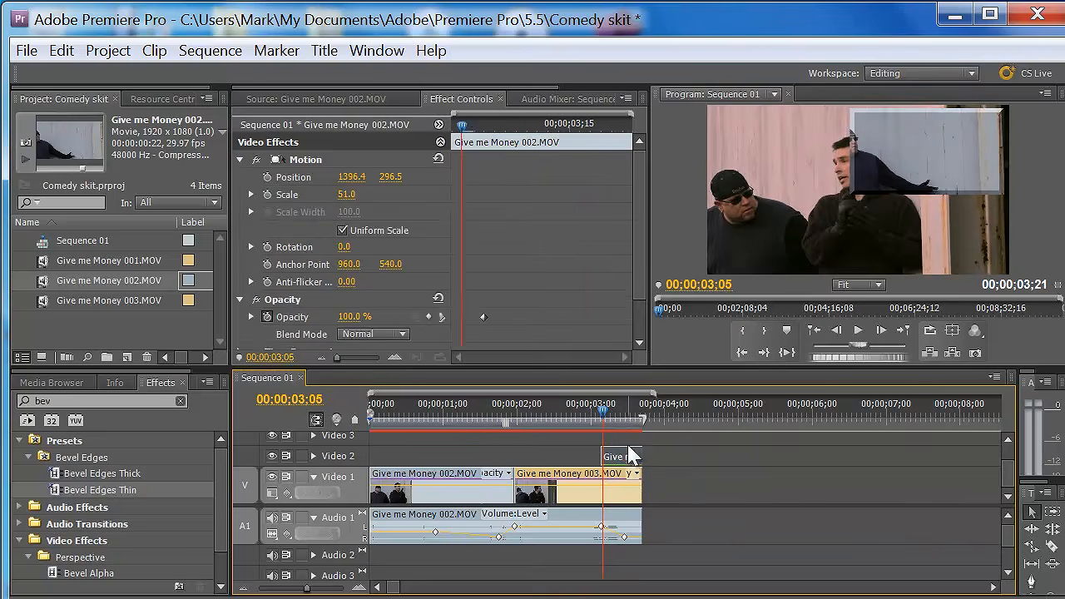
pyautogui.moveTo(628, 406); pyautogui.dragTo(620, 428)
pyautogui.moveTo(222, 524); pyautogui.dragTo(224, 560)
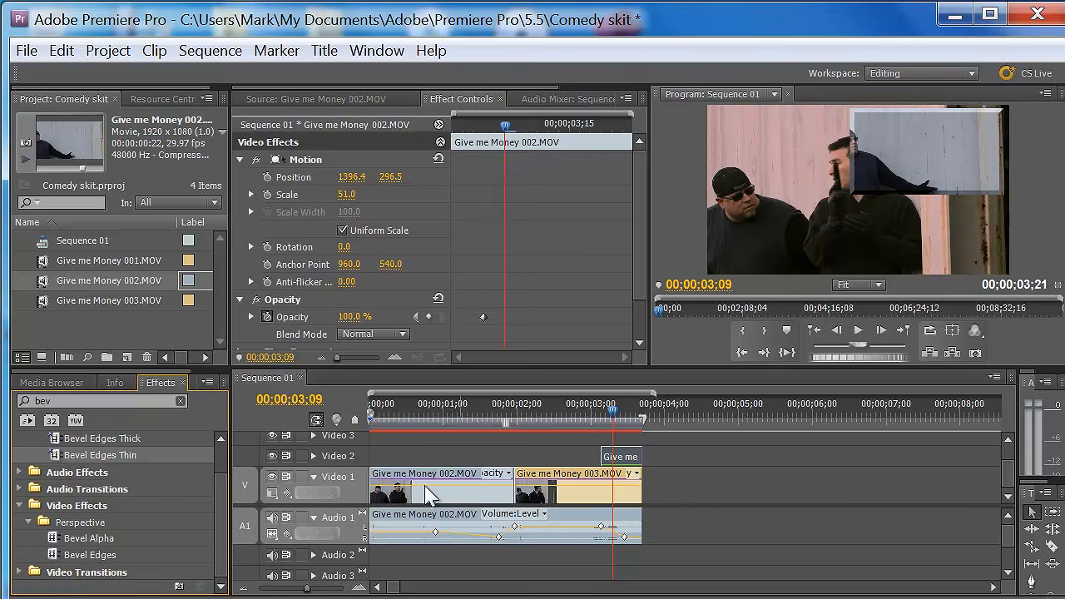
pyautogui.moveTo(616, 409); pyautogui.dragTo(610, 408)
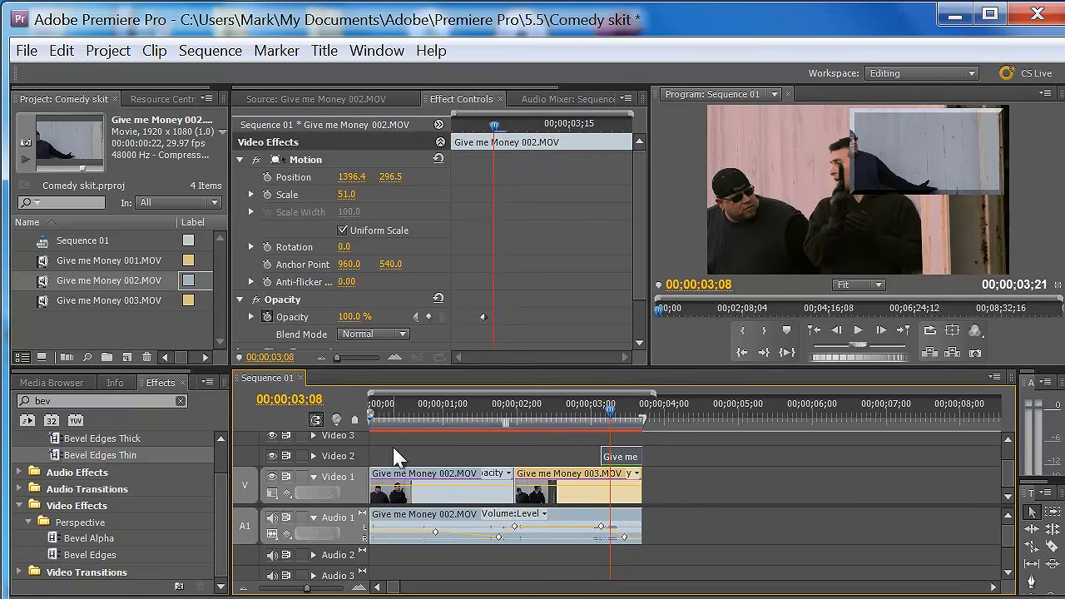
pyautogui.moveTo(222, 493); pyautogui.dragTo(233, 521)
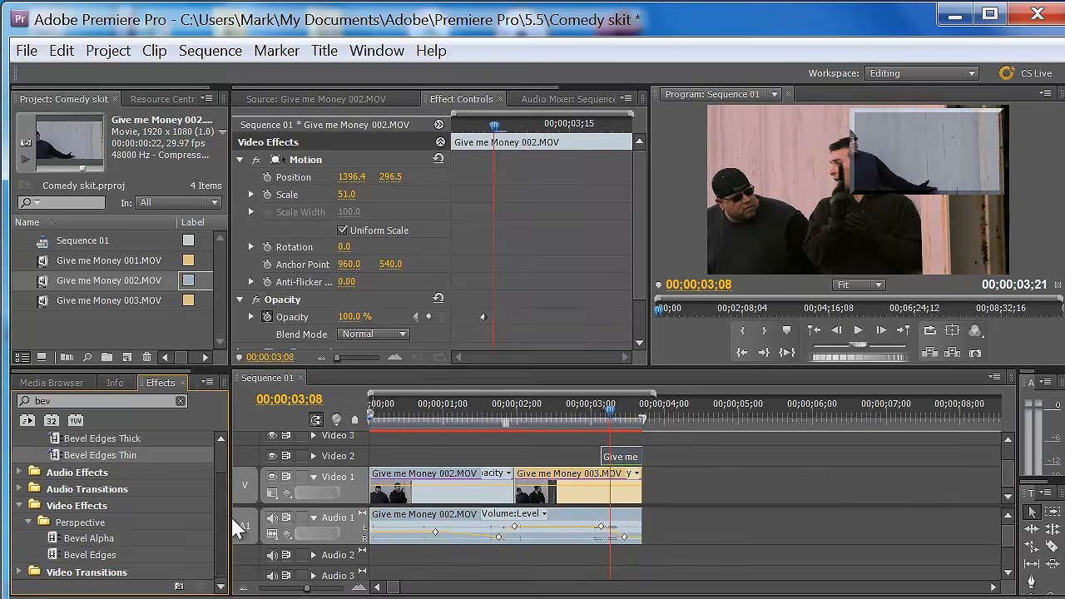
pyautogui.click(627, 411)
pyautogui.moveTo(626, 413); pyautogui.dragTo(629, 415)
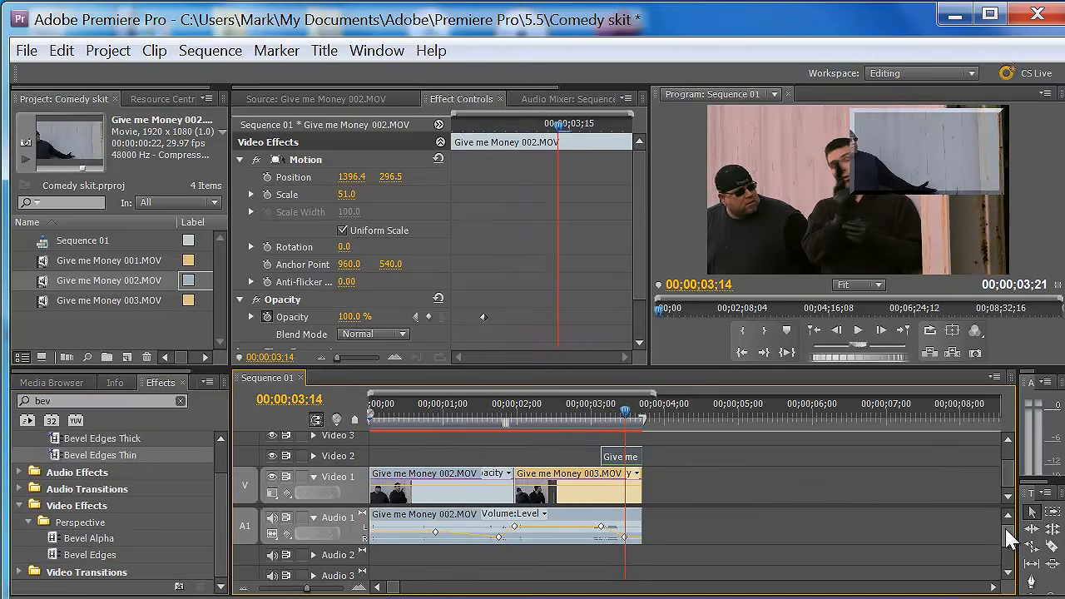
# - Import the range of sound files from do-you-like-it through dun_dun_dun in the Downloads folder
pyautogui.click(27, 51)
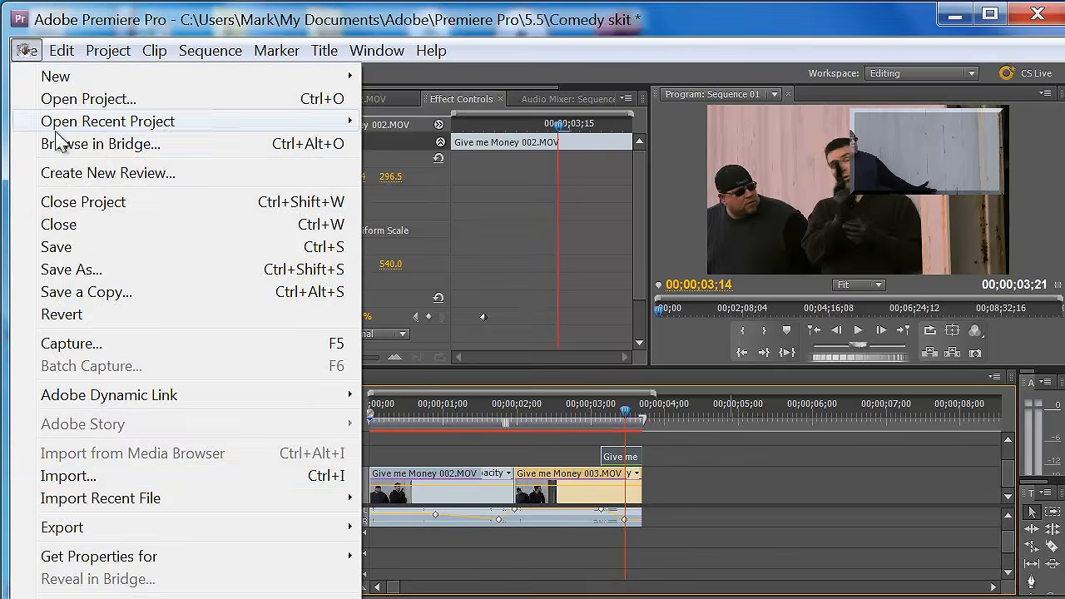
pyautogui.click(81, 476)
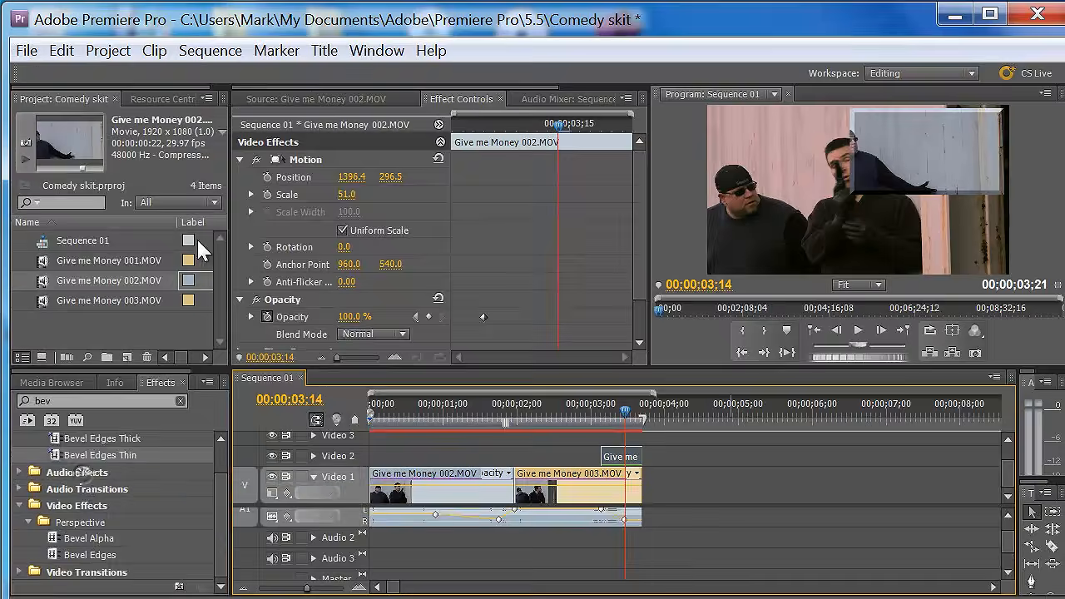
pyautogui.click(124, 328)
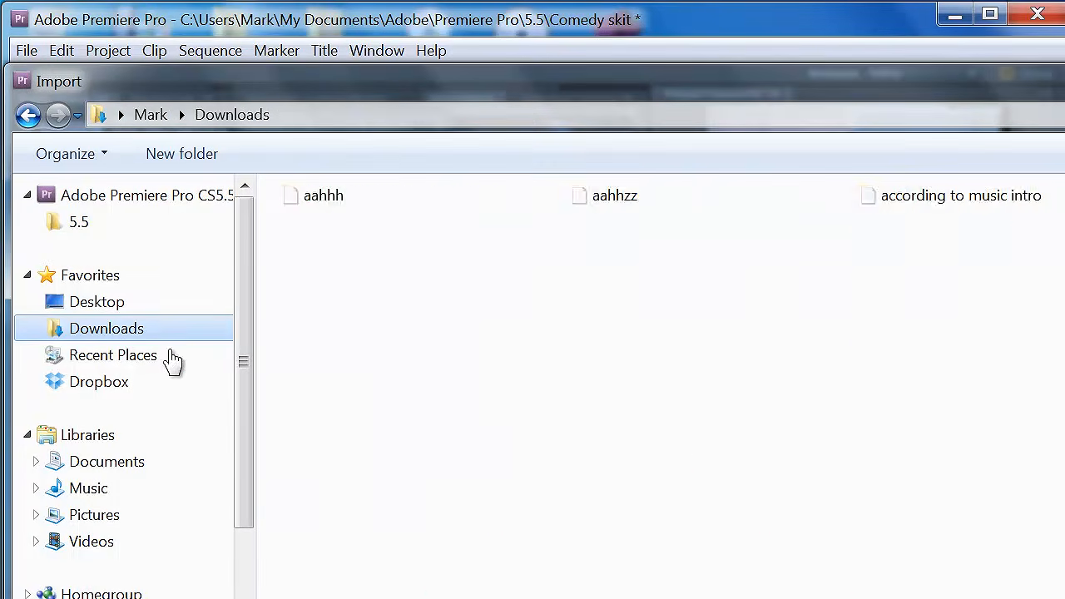
pyautogui.scroll(-7, 657, 382)
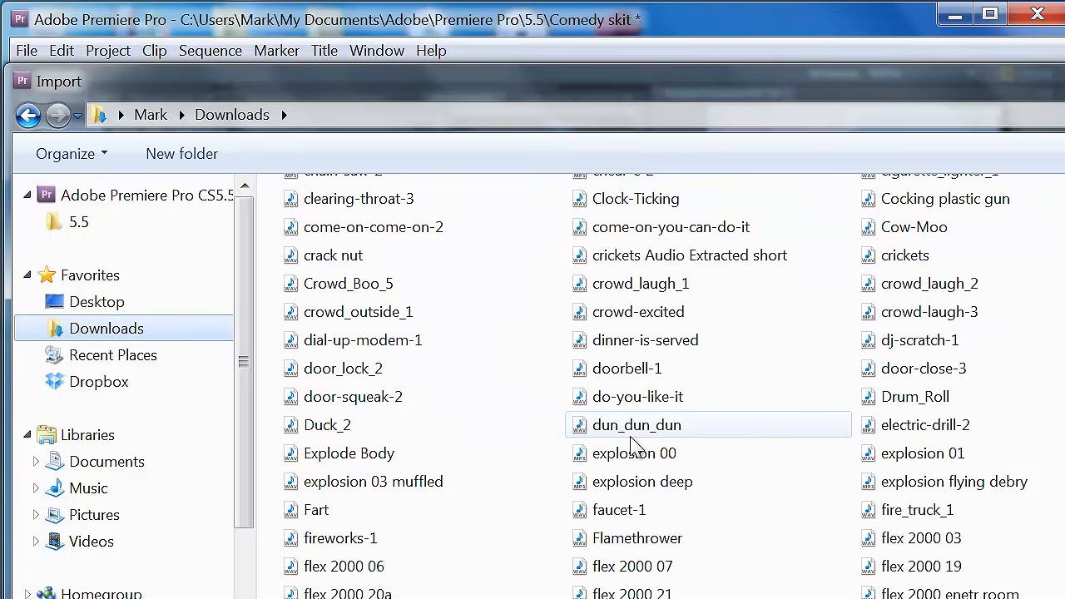
pyautogui.click(631, 438)
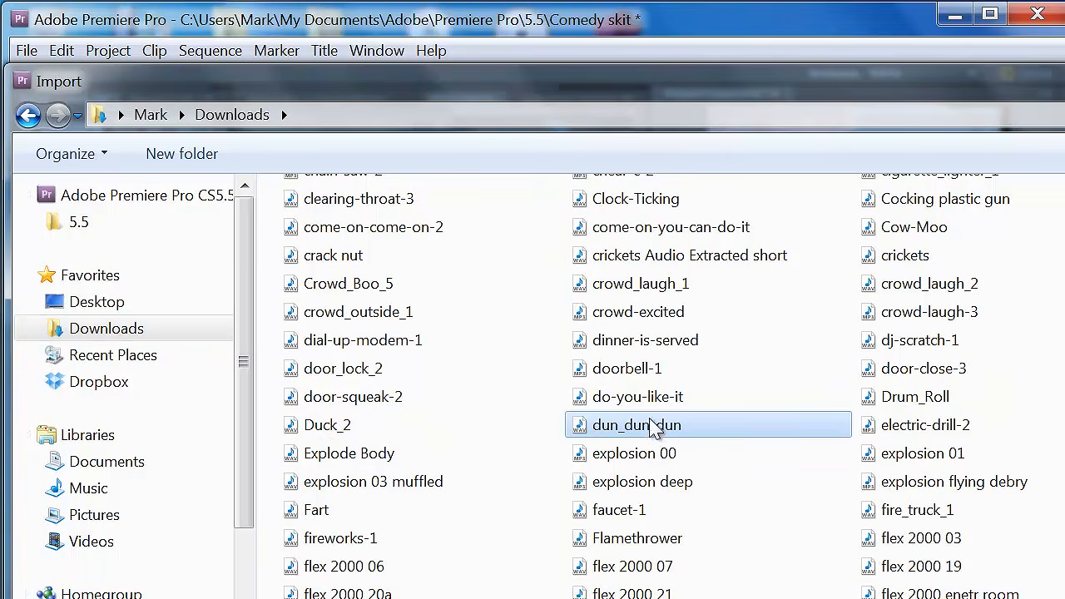
pyautogui.keyDown('shift'); pyautogui.click(639, 397); pyautogui.keyUp('shift')
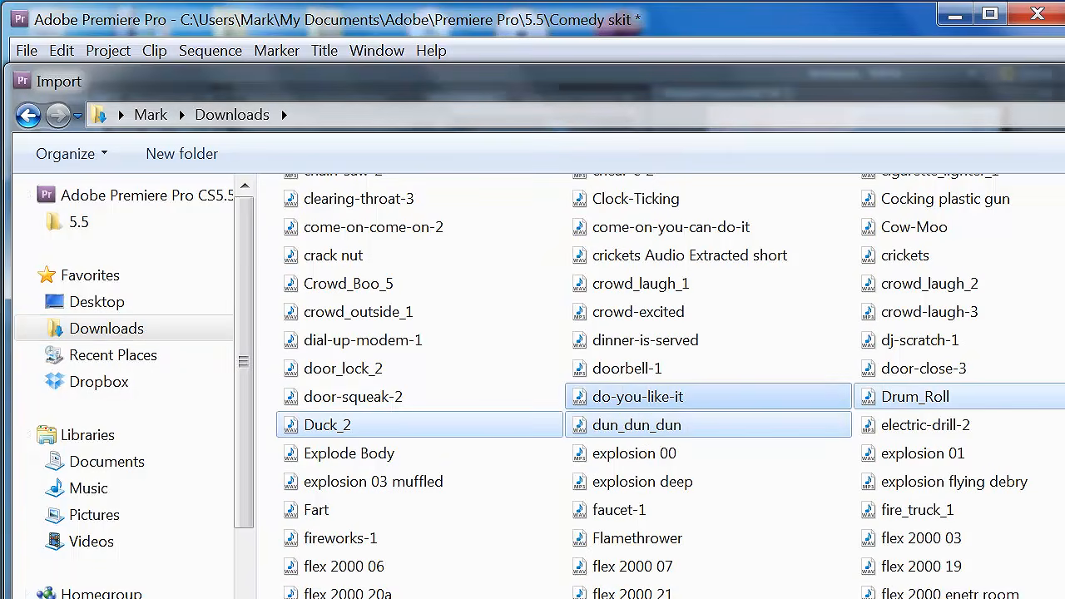
pyautogui.press('Return')
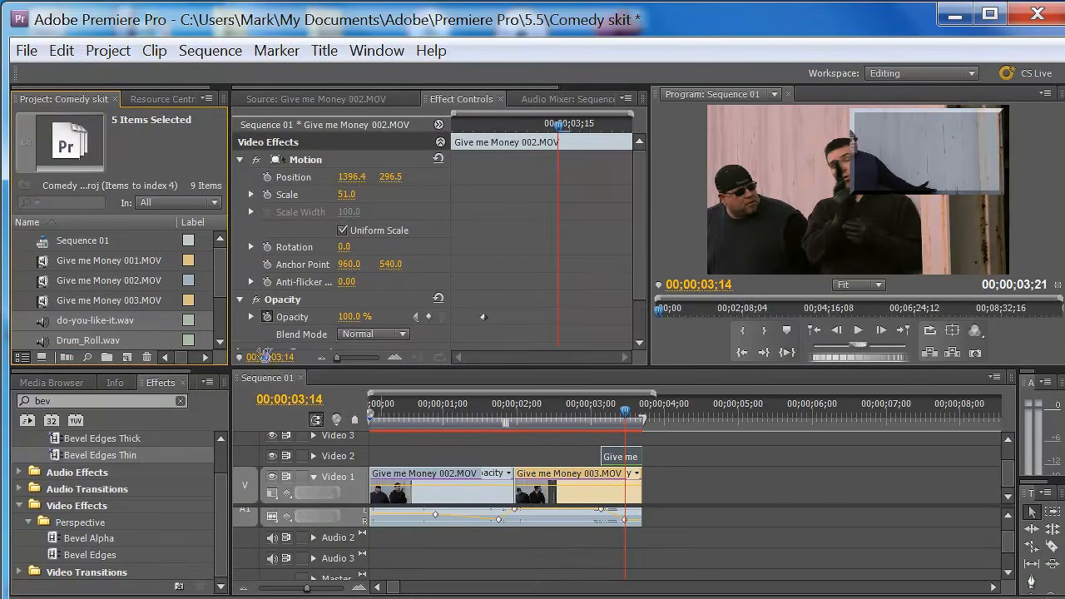
# - Open do-you-like-it.wav in the Source monitor and play it through
pyautogui.scroll(-2, 640, 242)
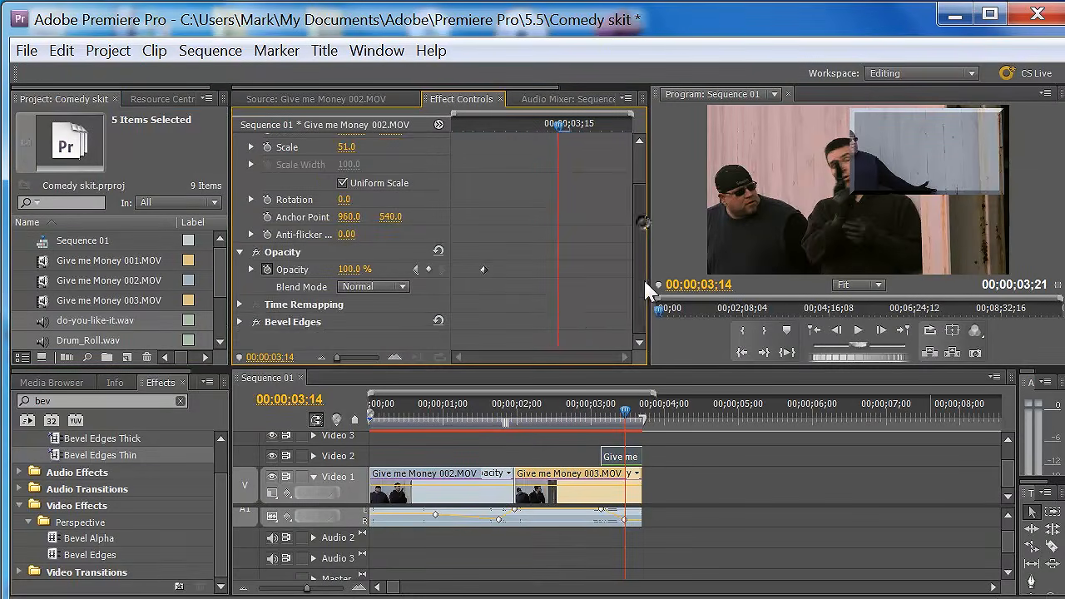
pyautogui.click(187, 301)
pyautogui.doubleClick(187, 321)
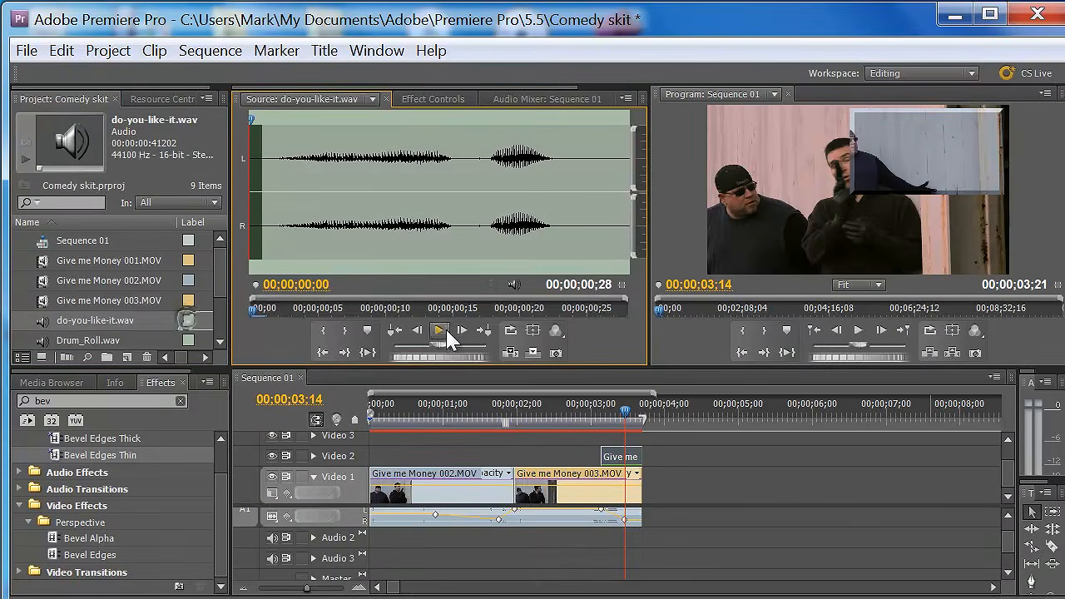
pyautogui.click(439, 330)
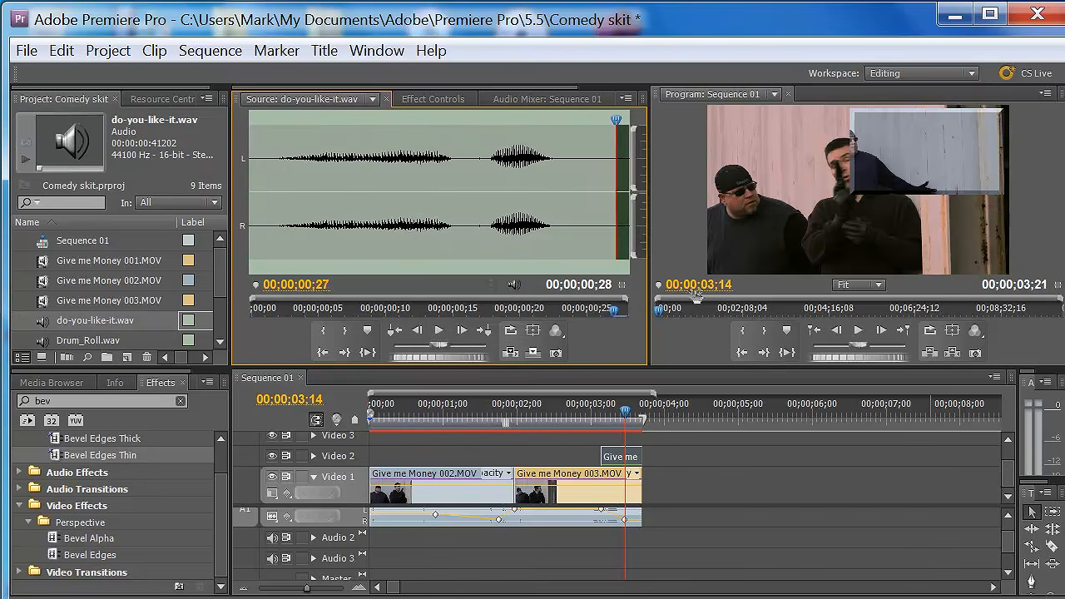
# - Trim do-you-like-it.wav with an Out point at 00;00;00;23 and an In point at 00;00;00;02
pyautogui.moveTo(618, 315); pyautogui.dragTo(569, 312)
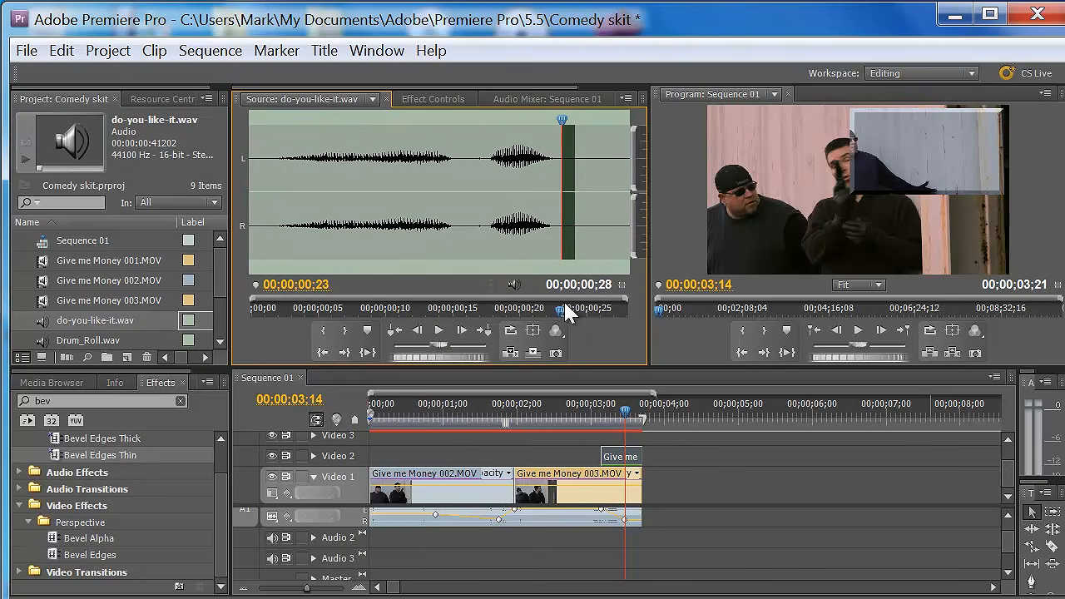
pyautogui.click(351, 332)
pyautogui.moveTo(559, 313); pyautogui.dragTo(274, 316)
pyautogui.click(322, 330)
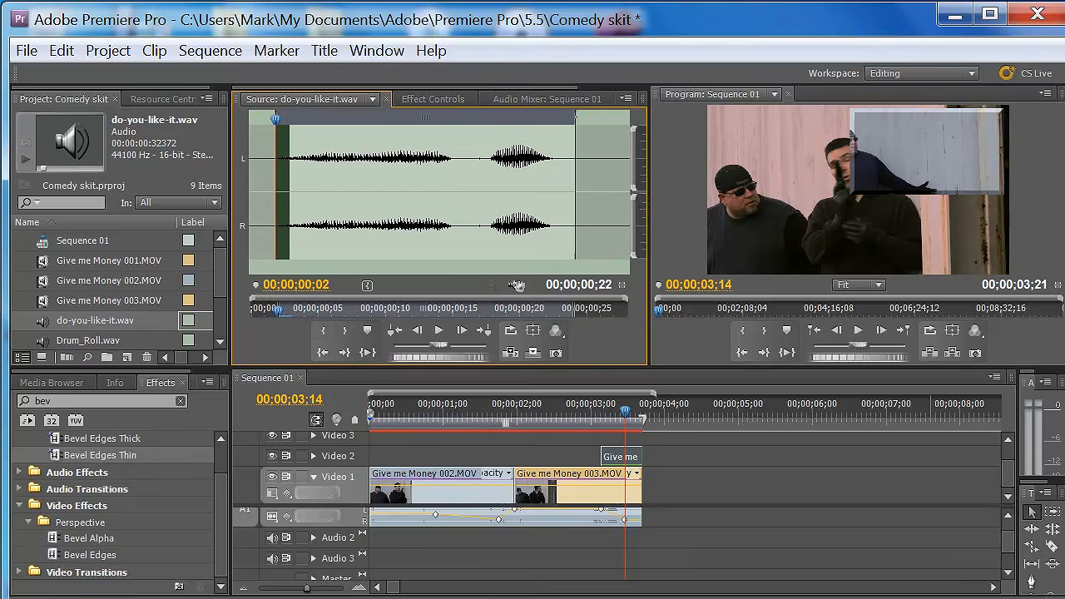
# - Place the trimmed do-you-like-it.wav on Audio 2, starting where the Video 2 overlay clip starts
pyautogui.moveTo(517, 285); pyautogui.dragTo(616, 553)
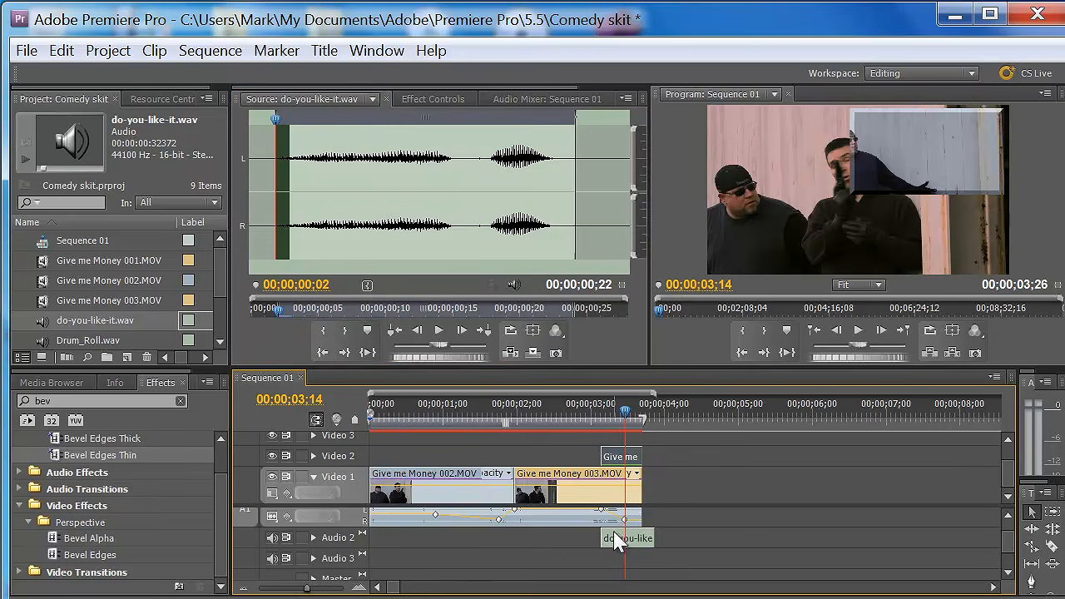
pyautogui.click(314, 537)
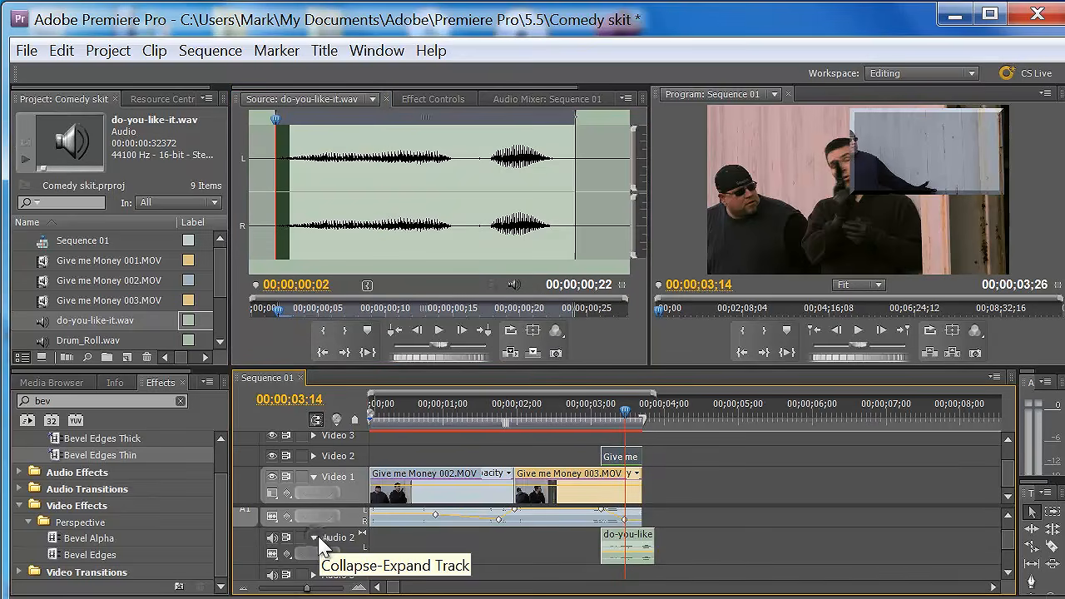
pyautogui.click(316, 539)
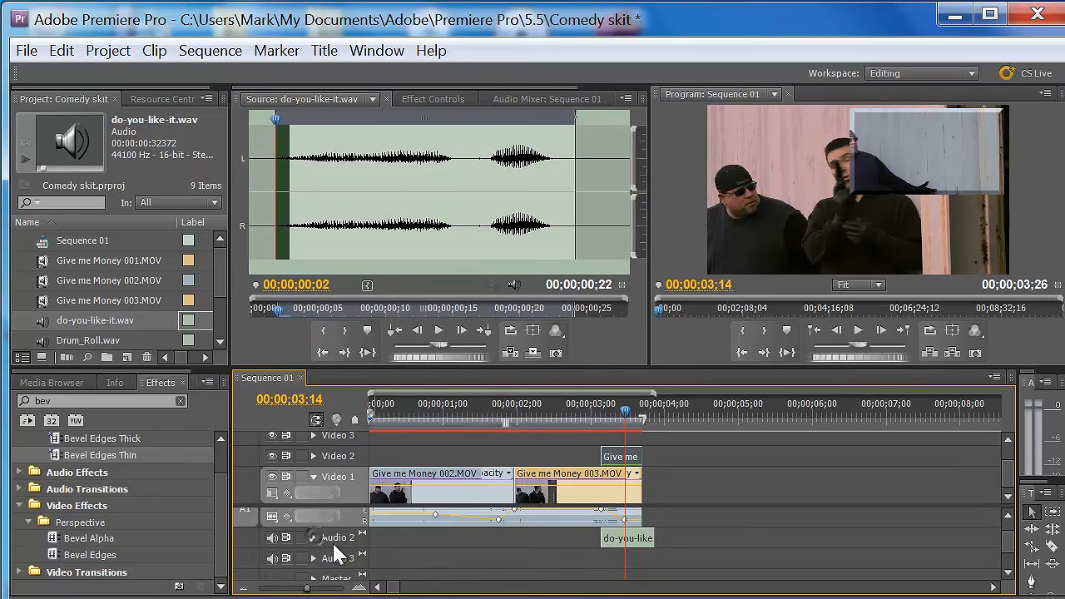
# - Open Drum_Roll.wav and add it to a new Audio 4 track, starting under the beginning of the overlay clip
pyautogui.doubleClick(191, 340)
pyautogui.moveTo(512, 283)
pyautogui.mouseDown()
pyautogui.moveTo(706, 554)
pyautogui.moveTo(640, 587)
pyautogui.moveTo(626, 568)
pyautogui.moveTo(703, 531)
pyautogui.moveTo(680, 569)
pyautogui.moveTo(655, 371)
pyautogui.moveTo(519, 301)
pyautogui.moveTo(516, 286)
pyautogui.moveTo(393, 545)
pyautogui.moveTo(378, 529)
pyautogui.moveTo(603, 538)
pyautogui.mouseUp()
pyautogui.scroll(-1, 1005, 541)
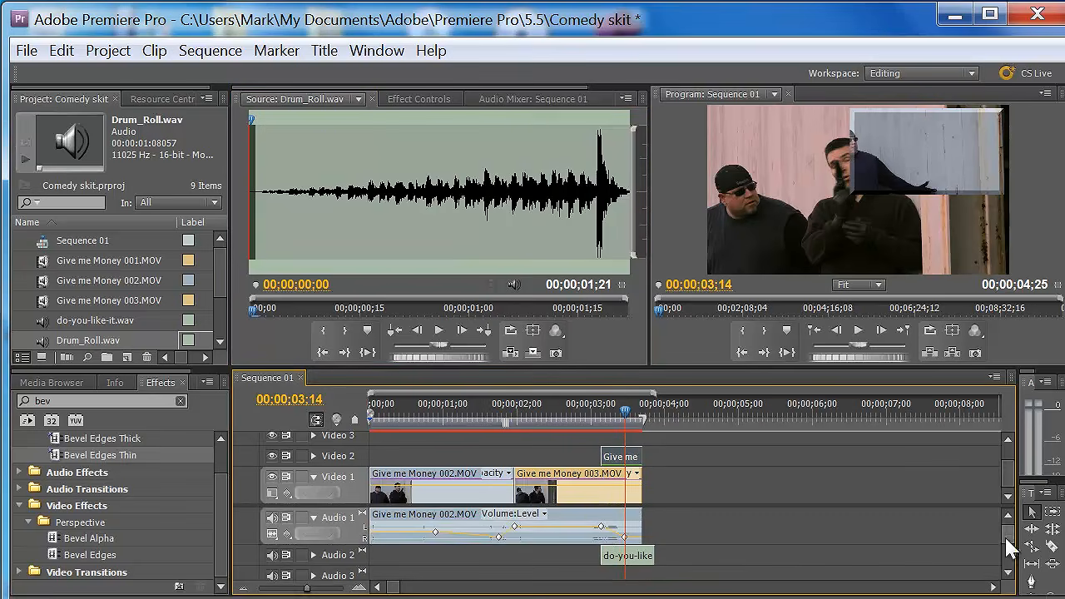
pyautogui.scroll(-2, 1005, 535)
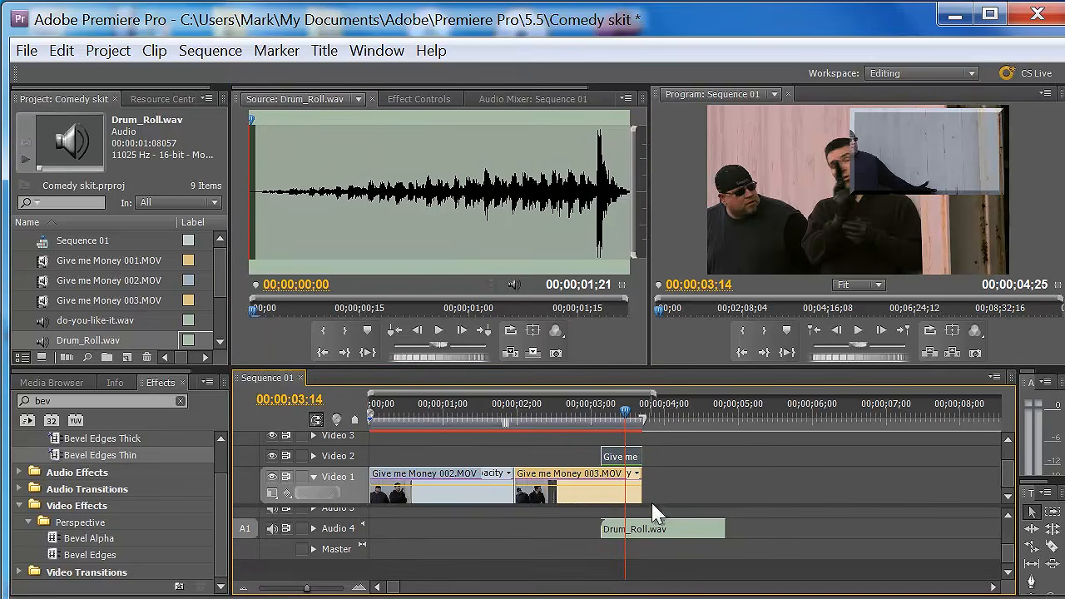
# - Try adding a second copy of Drum_Roll.wav on a new Audio 5 track at the playhead, and undo it
pyautogui.moveTo(513, 284); pyautogui.dragTo(633, 581)
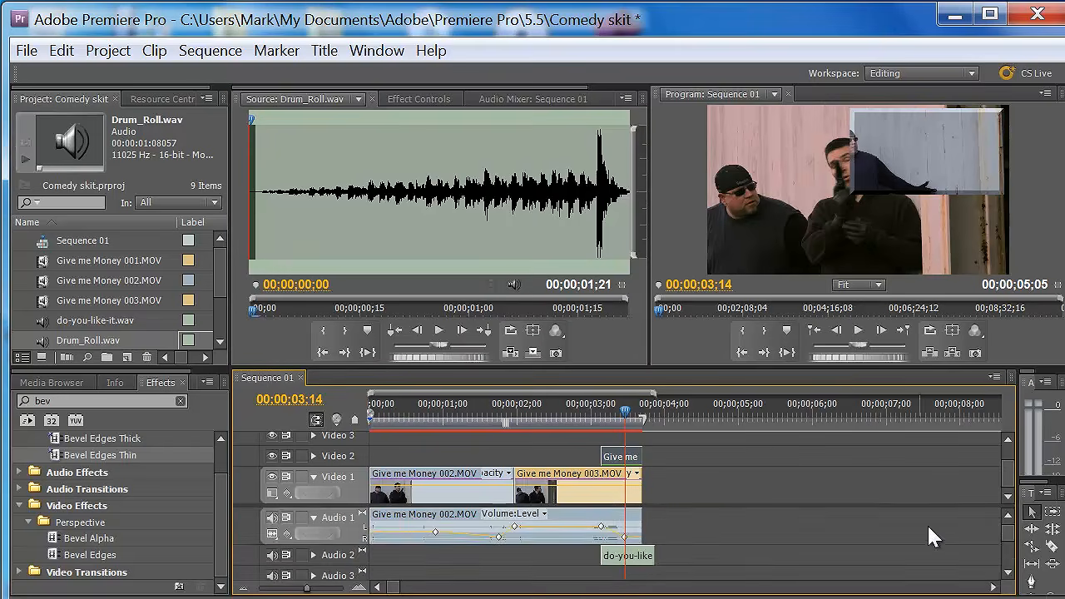
pyautogui.moveTo(1004, 541); pyautogui.dragTo(1007, 559)
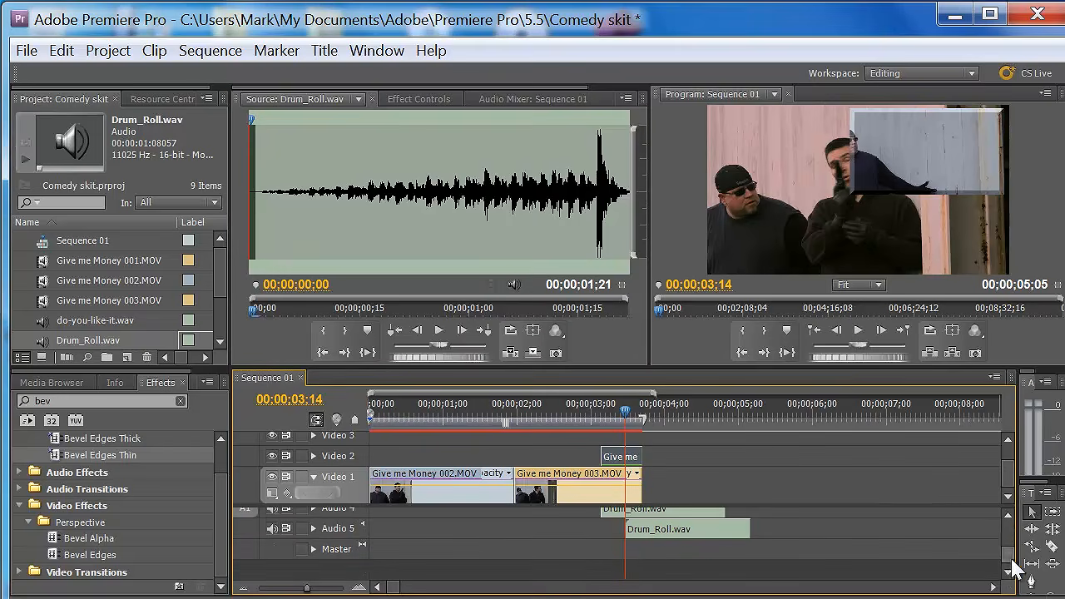
pyautogui.hotkey('ctrl', 'z')
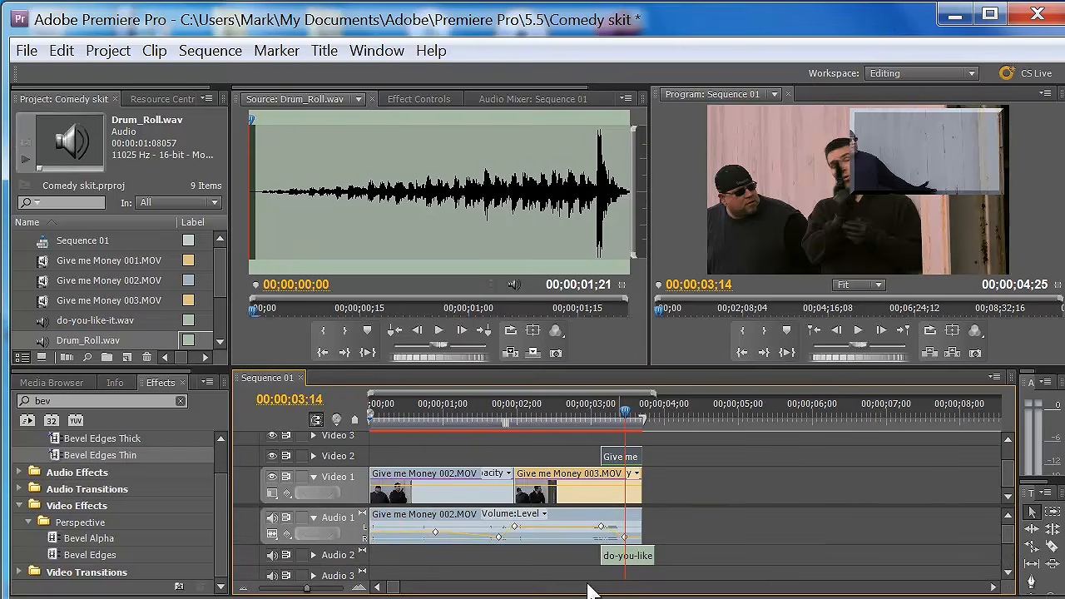
# - Shorten the work area to begin at the start of the 003 clip and render its effects
pyautogui.moveTo(628, 422); pyautogui.dragTo(614, 416)
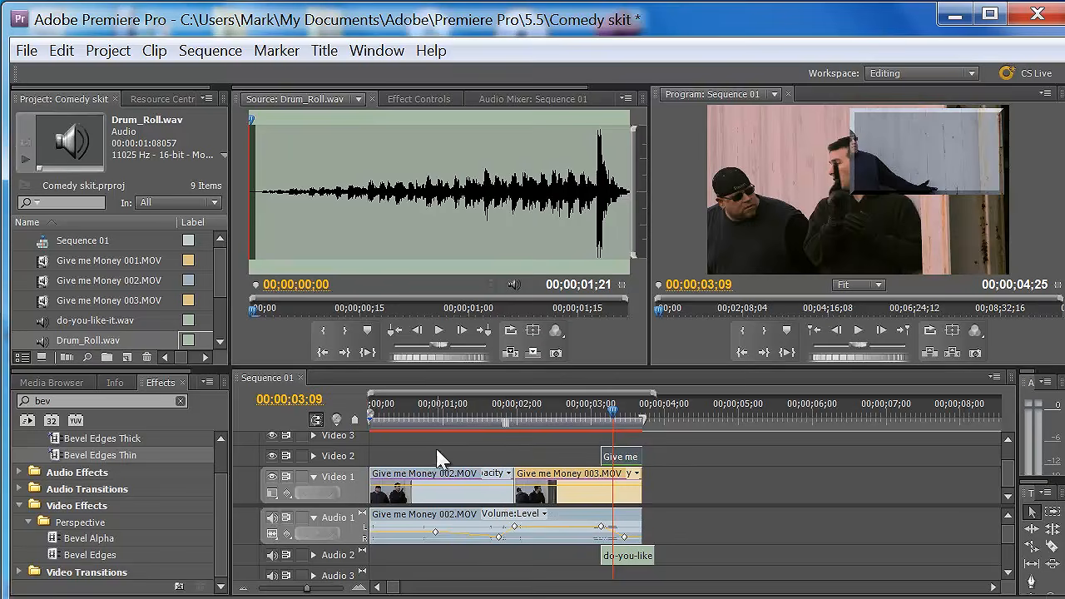
pyautogui.click(390, 587)
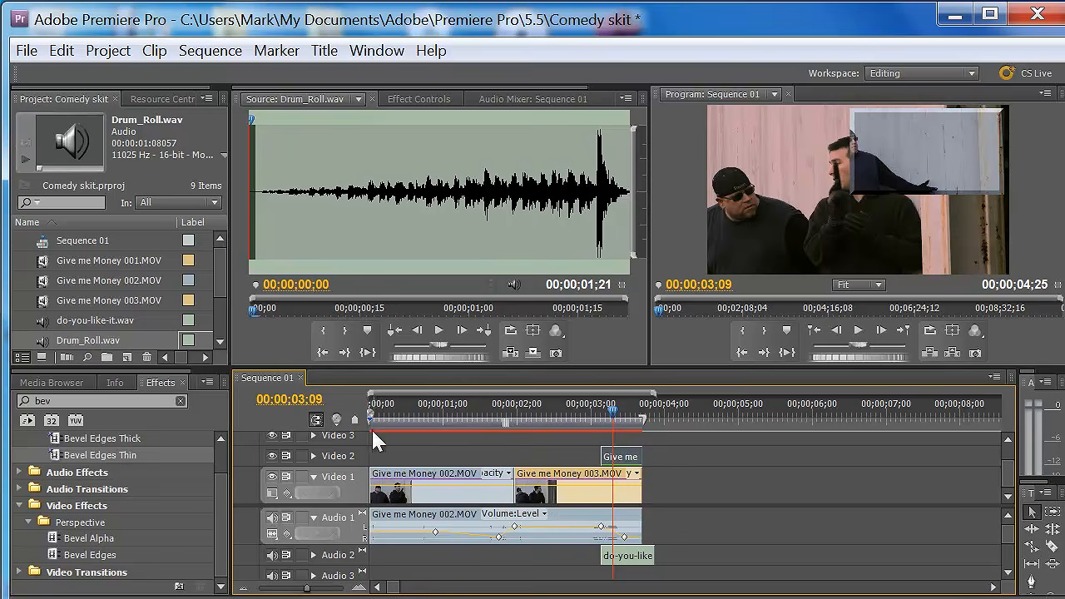
pyautogui.moveTo(371, 418); pyautogui.dragTo(505, 431)
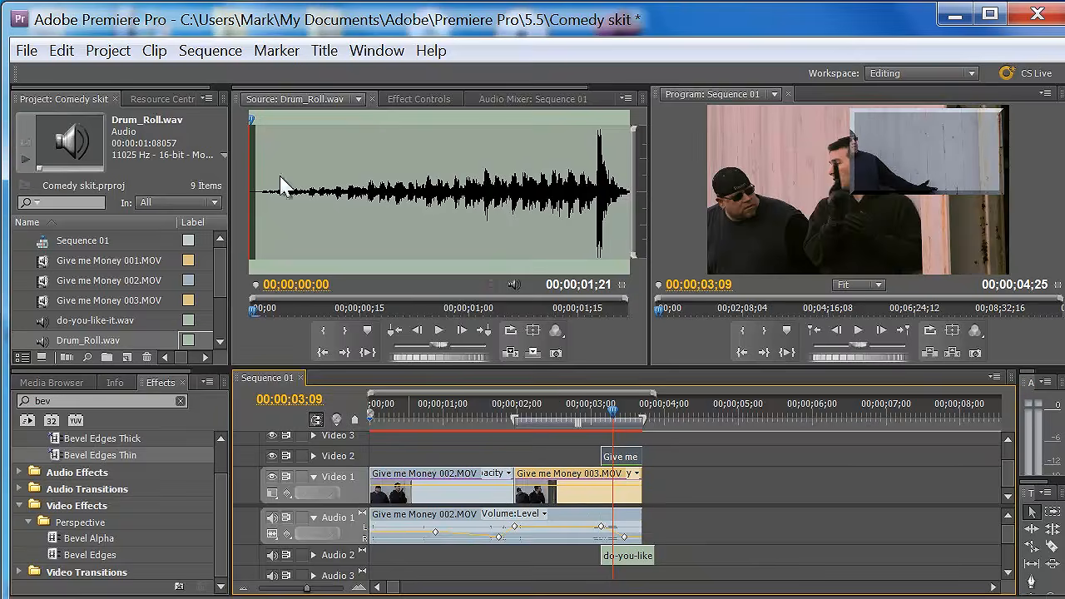
pyautogui.click(208, 52)
pyautogui.click(238, 105)
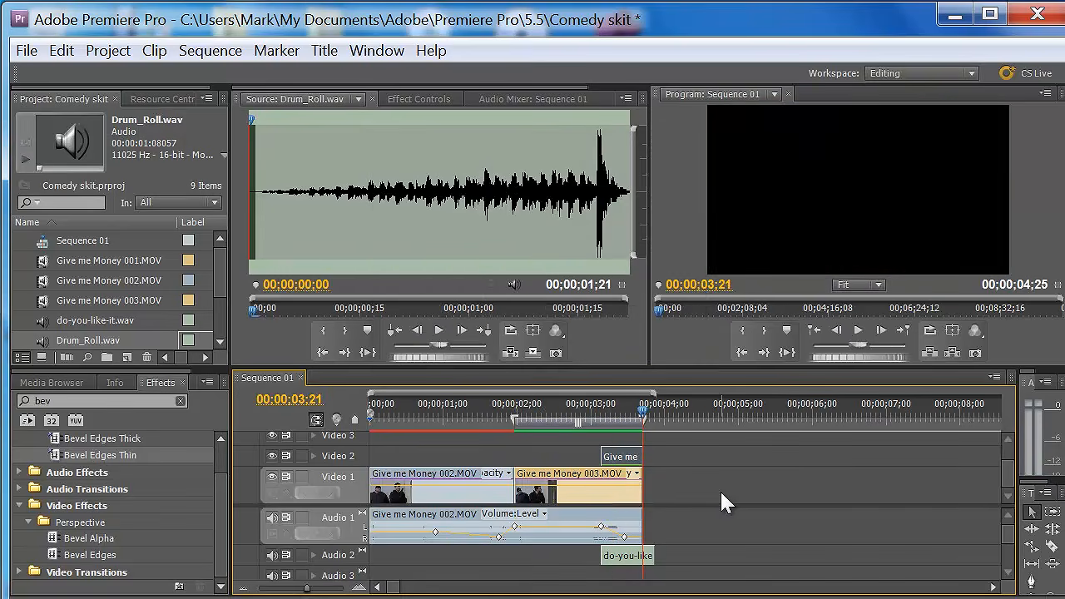
# - Extend the work area back to the sequence start and place another Give me Money 003.MOV after a gap on Video 1
pyautogui.moveTo(513, 423); pyautogui.dragTo(372, 421)
pyautogui.moveTo(644, 414); pyautogui.dragTo(546, 422)
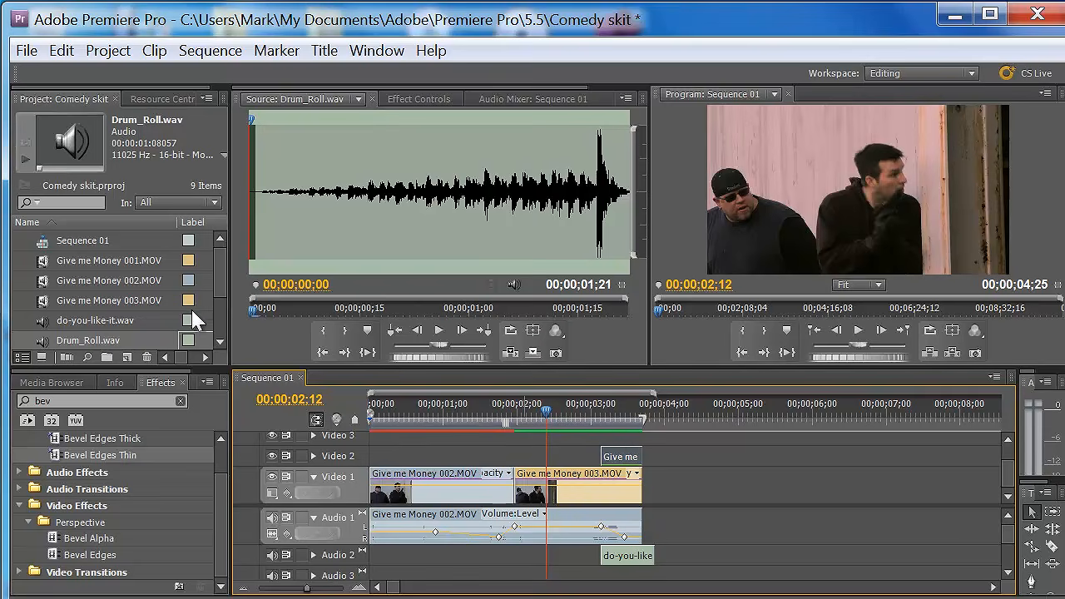
pyautogui.moveTo(54, 300); pyautogui.dragTo(703, 509)
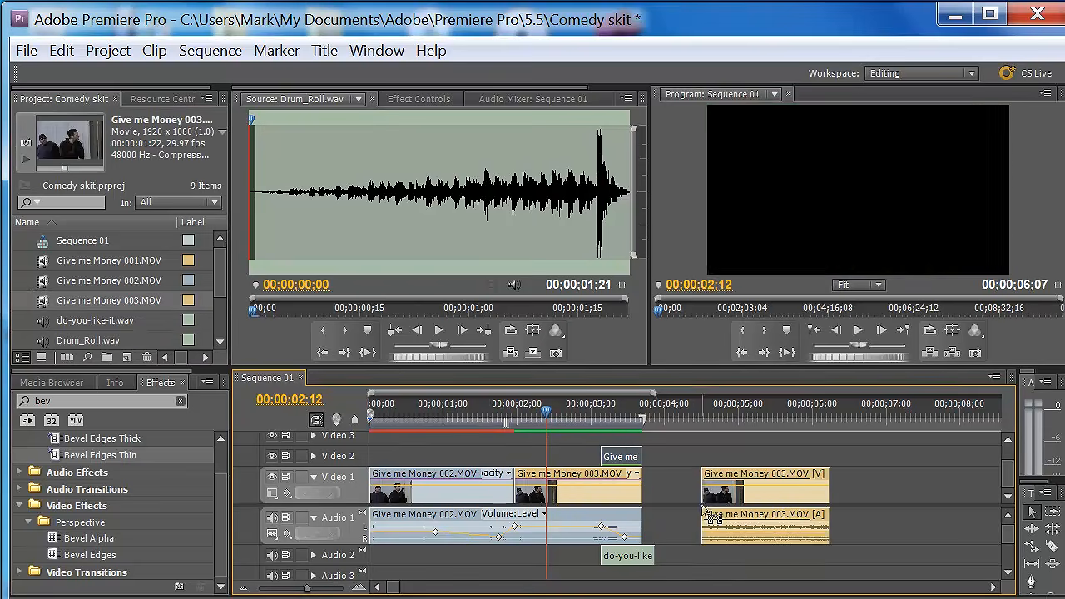
# - Open the media export settings for Sequence 01 and reposition and resize the dialog to fit the screen
pyautogui.click(20, 53)
pyautogui.moveTo(116, 528)
pyautogui.click(407, 527)
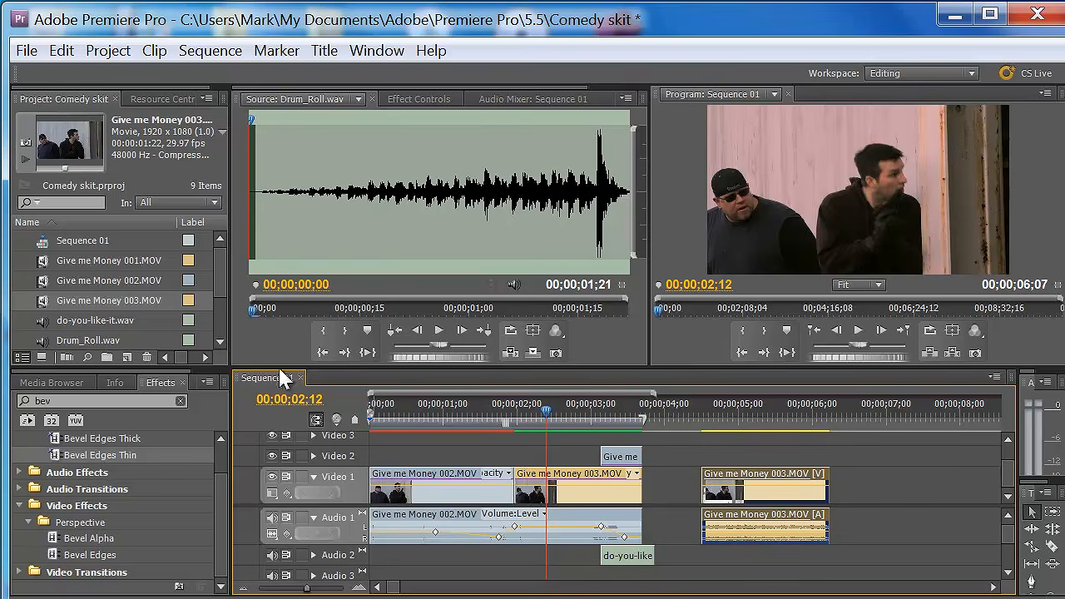
pyautogui.click(26, 50)
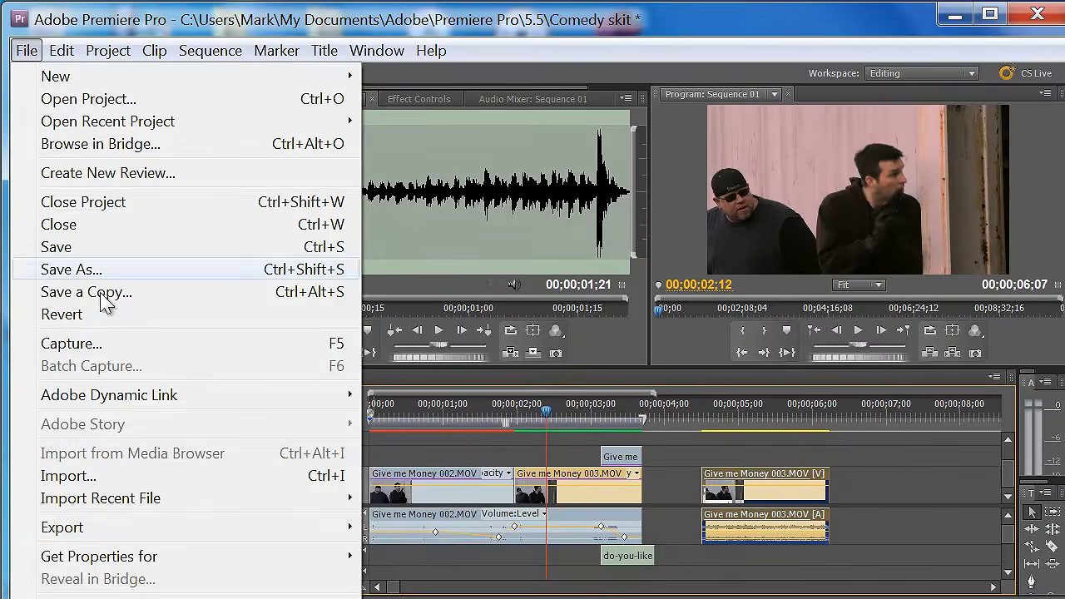
pyautogui.moveTo(204, 532)
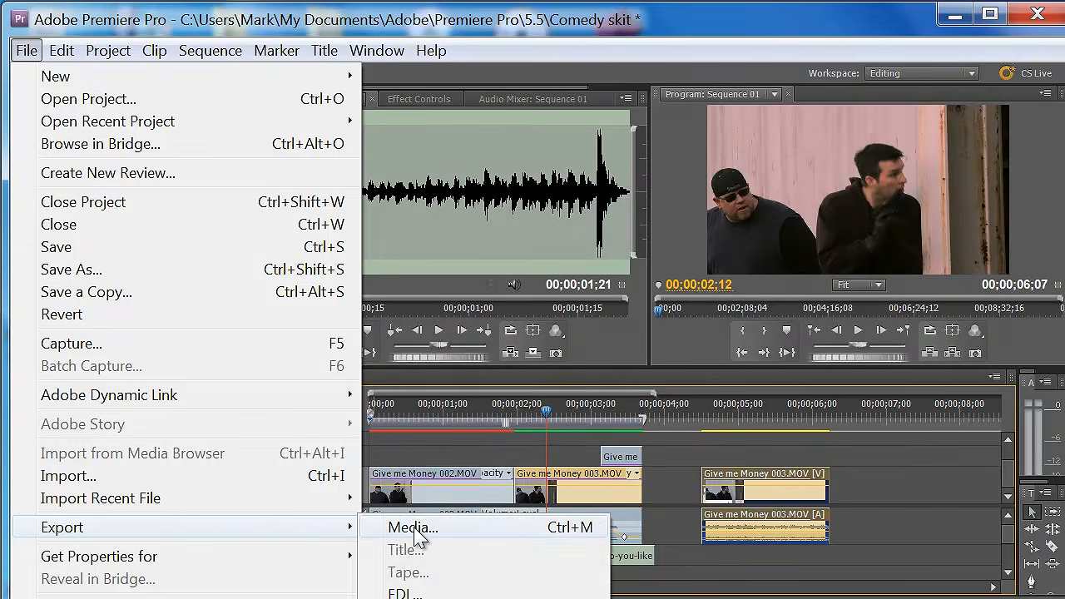
pyautogui.click(414, 529)
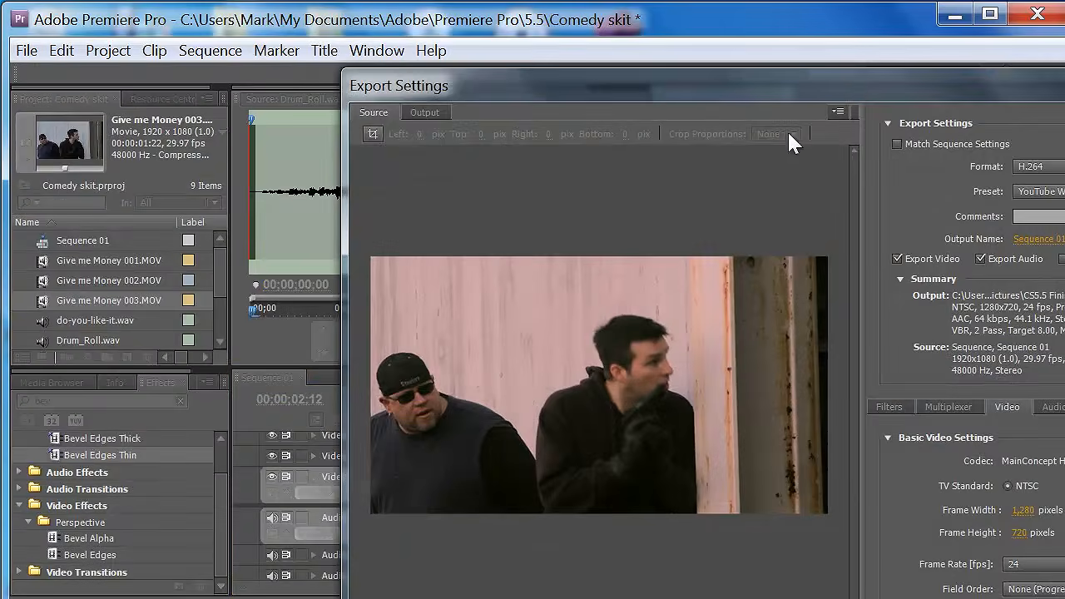
pyautogui.moveTo(845, 84); pyautogui.dragTo(608, 2)
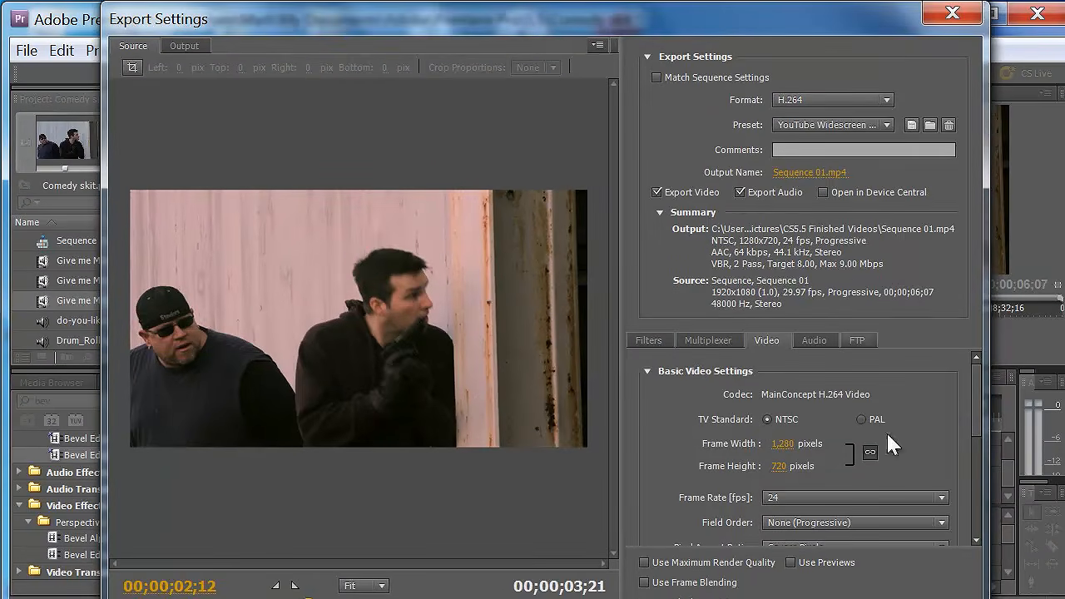
pyautogui.moveTo(980, 598); pyautogui.dragTo(936, 595)
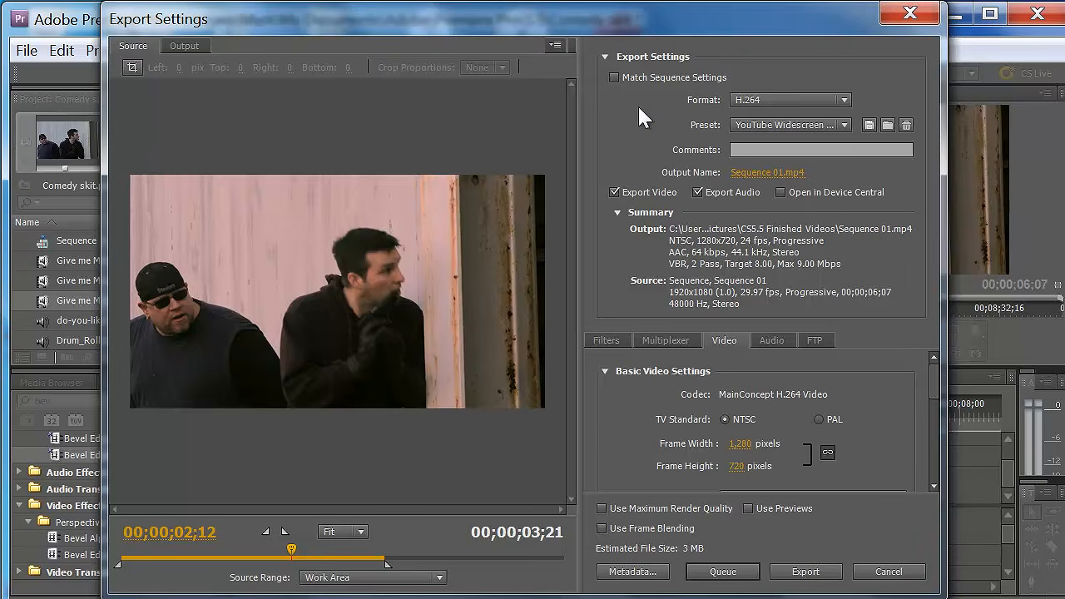
# - Choose H.264 as the export format, keep the YouTube Widescreen preset, and review the available presets and audio settings
pyautogui.click(845, 100)
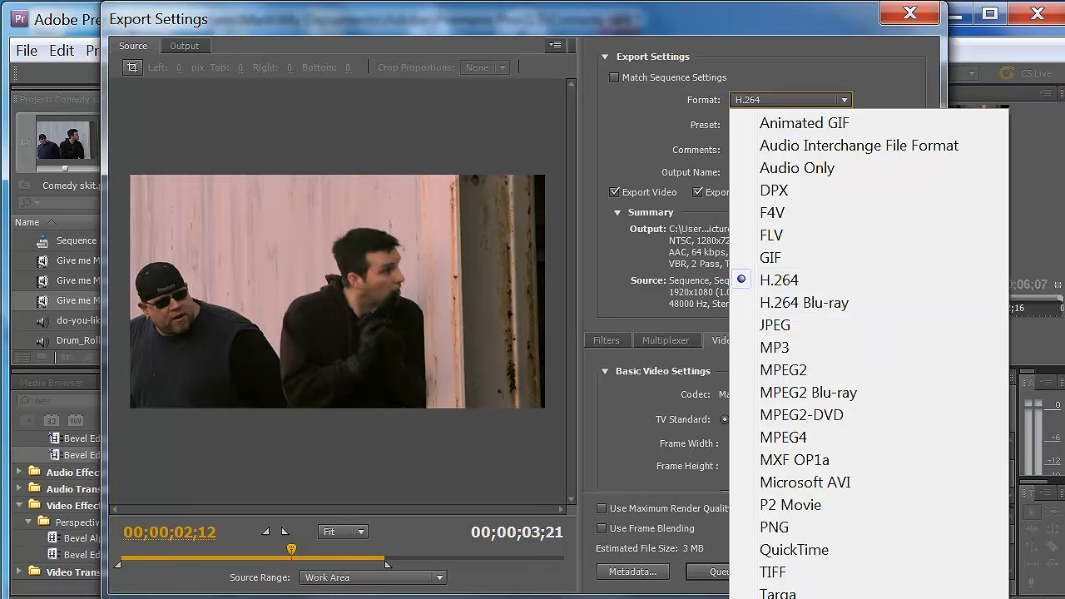
pyautogui.click(801, 285)
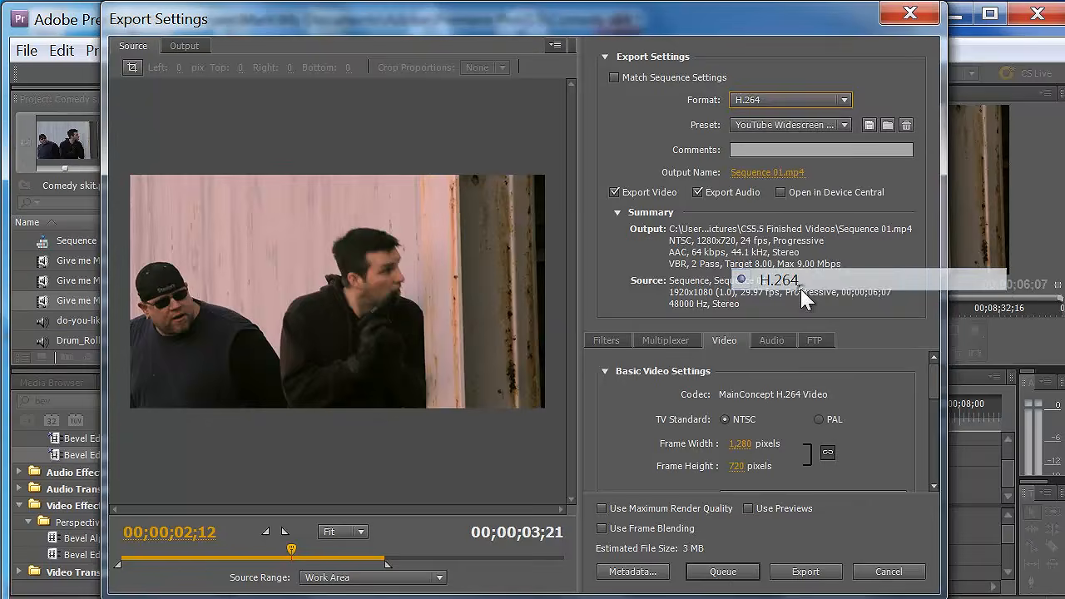
pyautogui.click(844, 125)
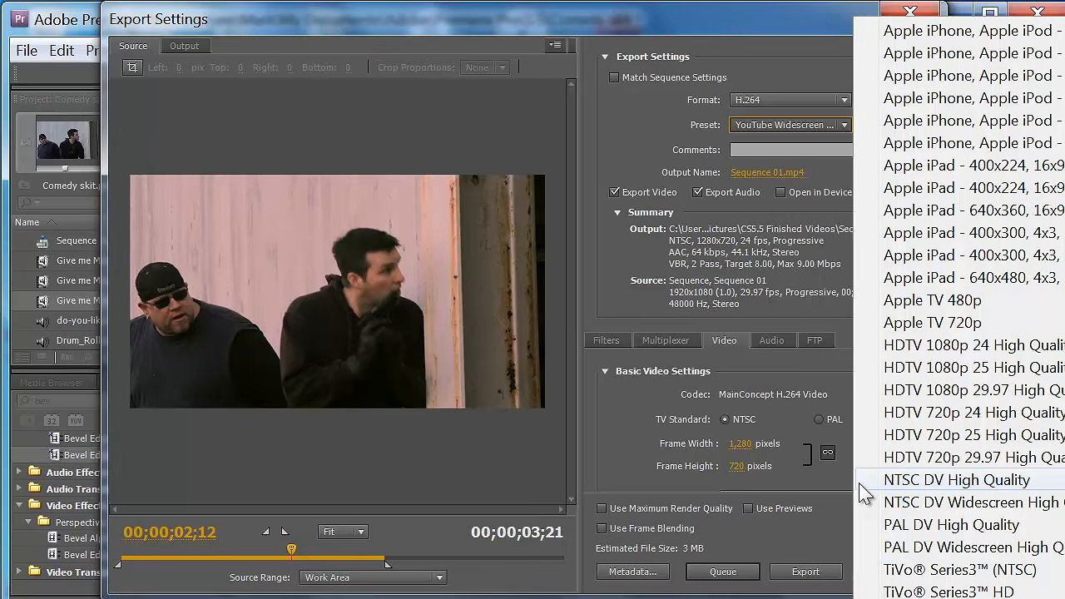
pyautogui.click(826, 531)
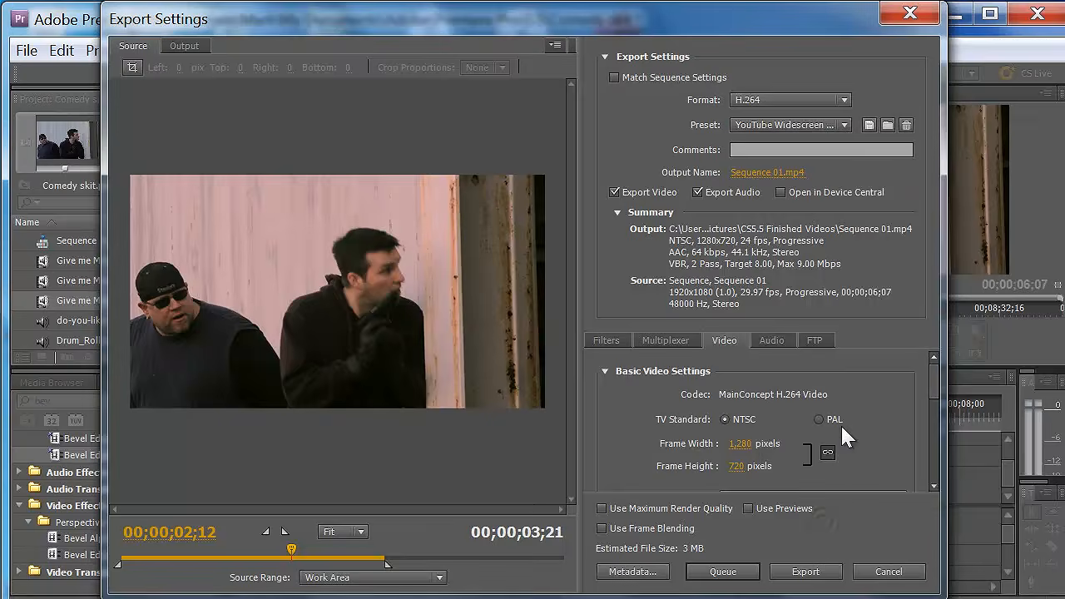
pyautogui.click(772, 339)
pyautogui.moveTo(938, 372)
pyautogui.mouseDown()
pyautogui.moveTo(943, 442)
pyautogui.moveTo(935, 357)
pyautogui.mouseUp()
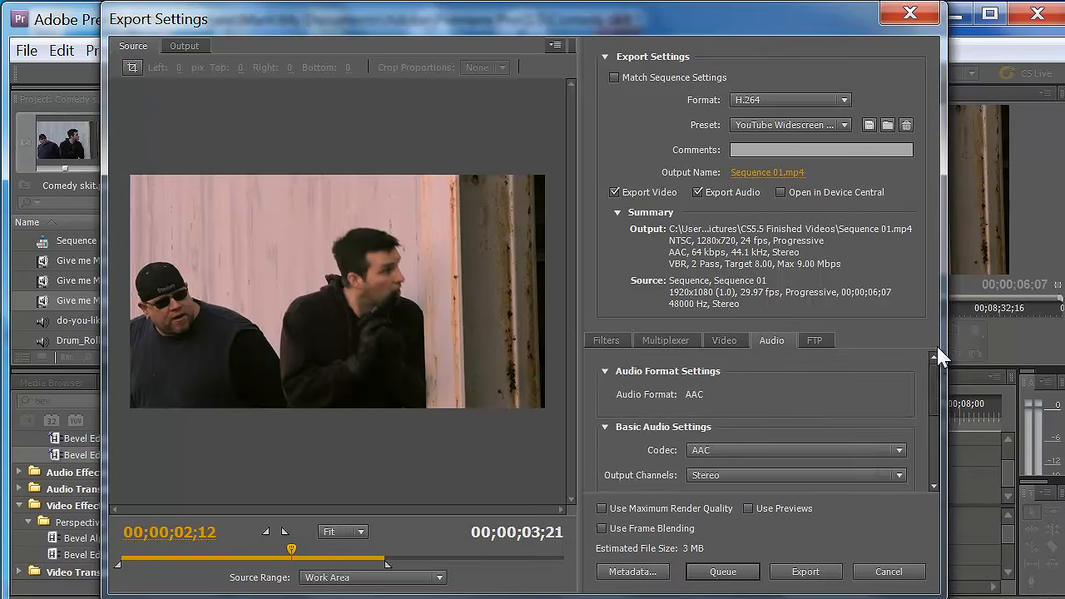
# - Set the export video's frame rate to 29.97 fps
pyautogui.click(721, 343)
pyautogui.moveTo(938, 388); pyautogui.dragTo(936, 415)
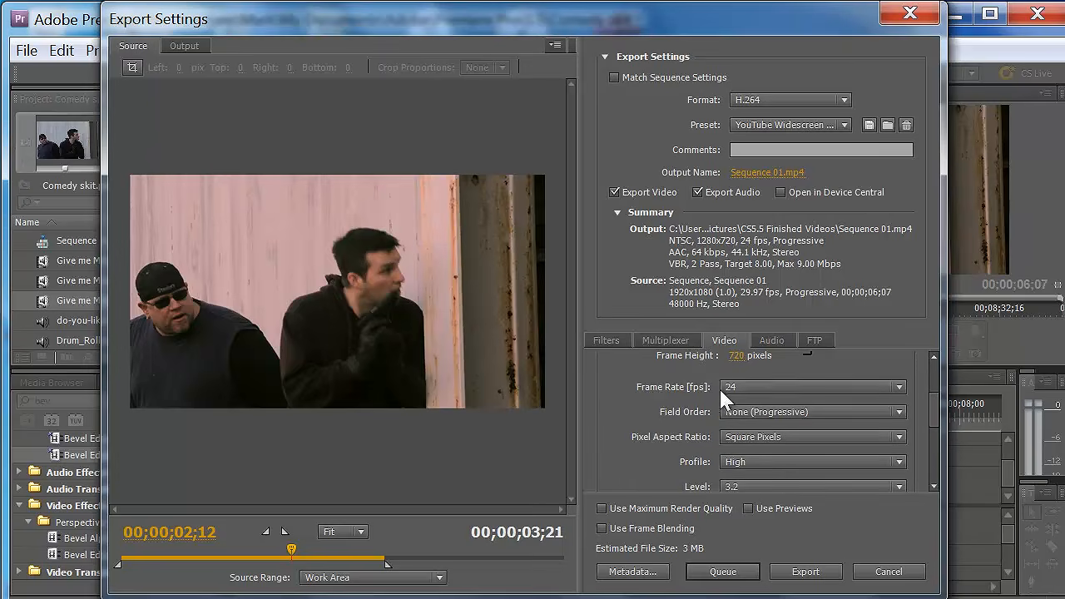
pyautogui.click(899, 388)
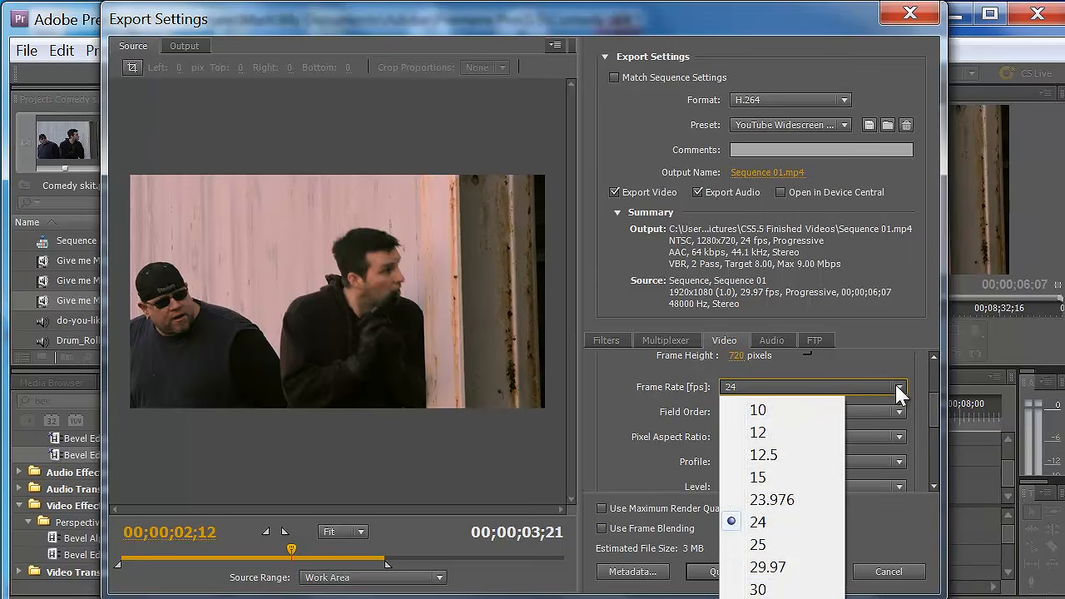
pyautogui.click(813, 569)
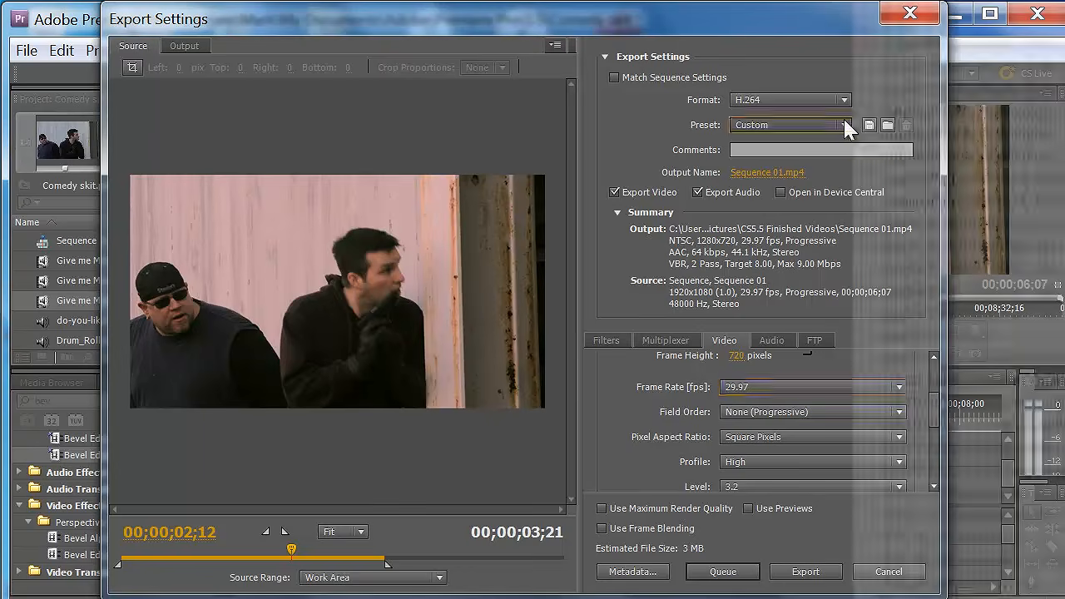
# - Name the export file test render in the CS5.5 Finished Videos folder, start the export and cancel the encoding
pyautogui.click(846, 127)
pyautogui.click(845, 127)
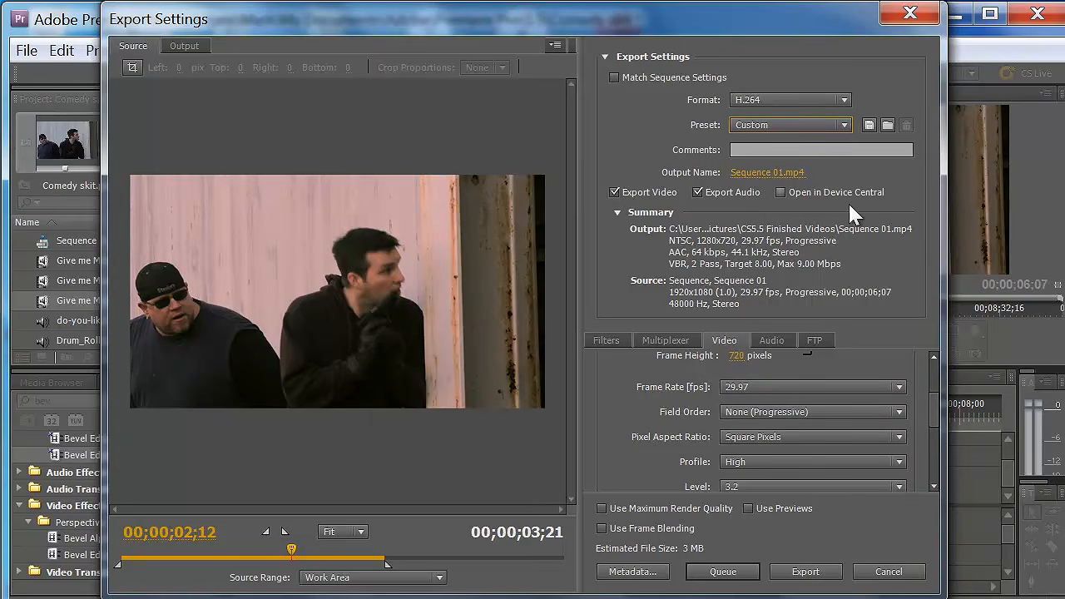
pyautogui.click(793, 174)
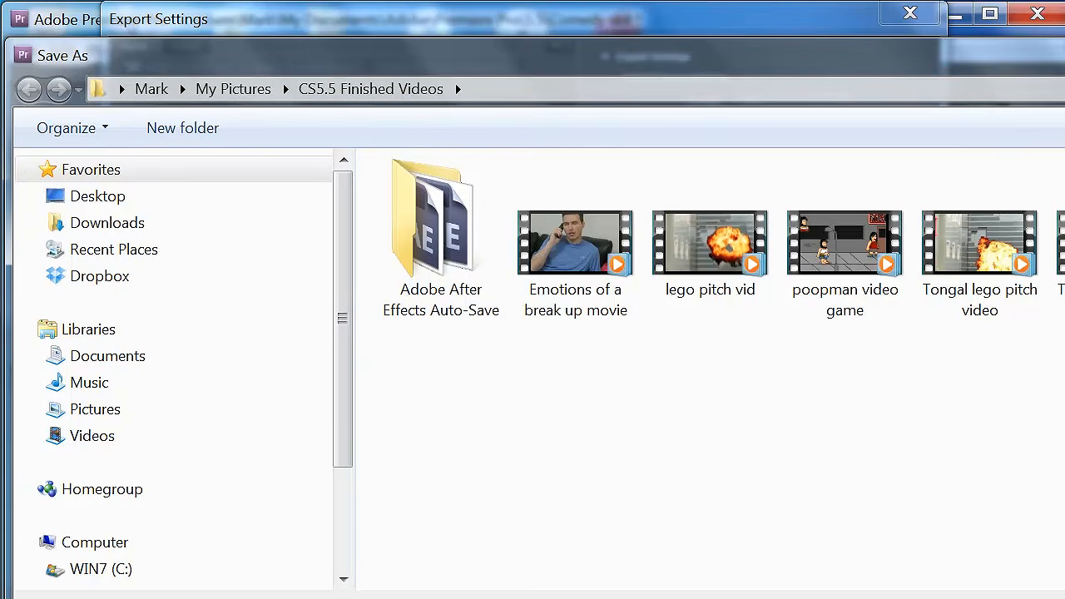
pyautogui.write('test render')
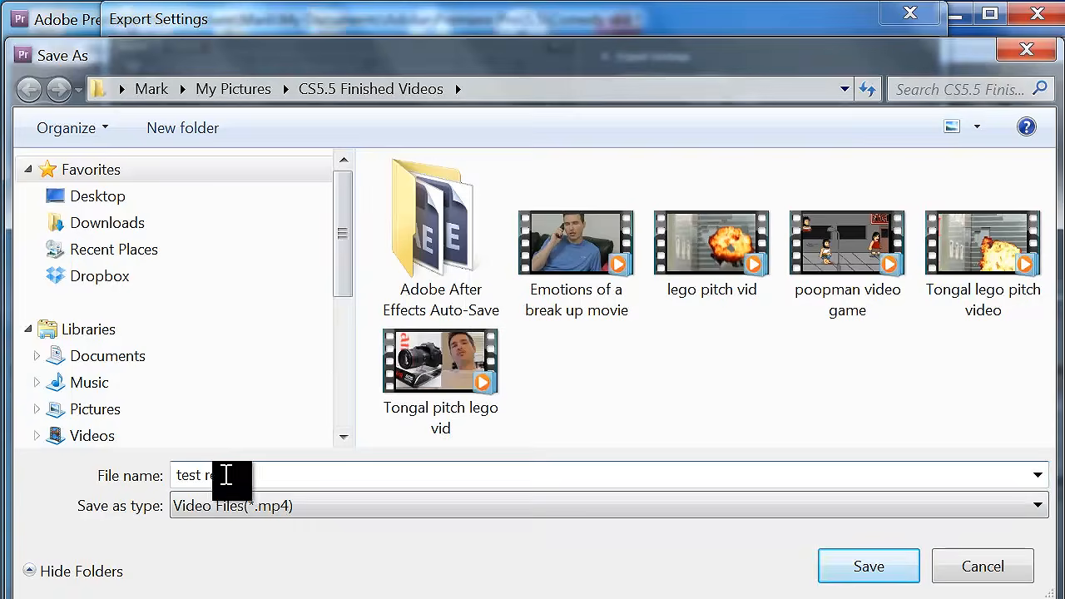
pyautogui.click(854, 563)
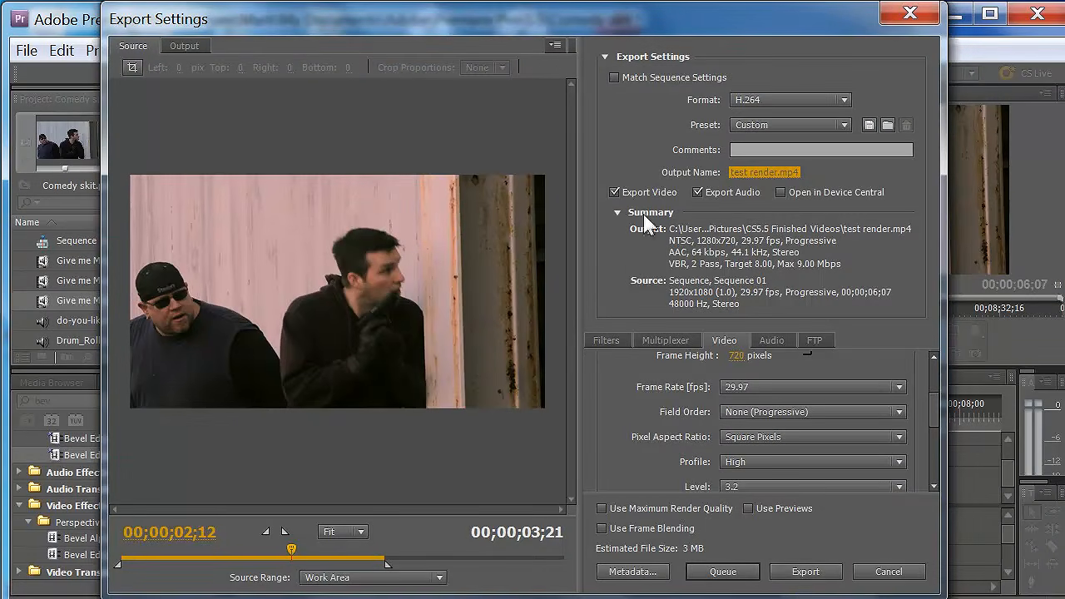
pyautogui.click(799, 574)
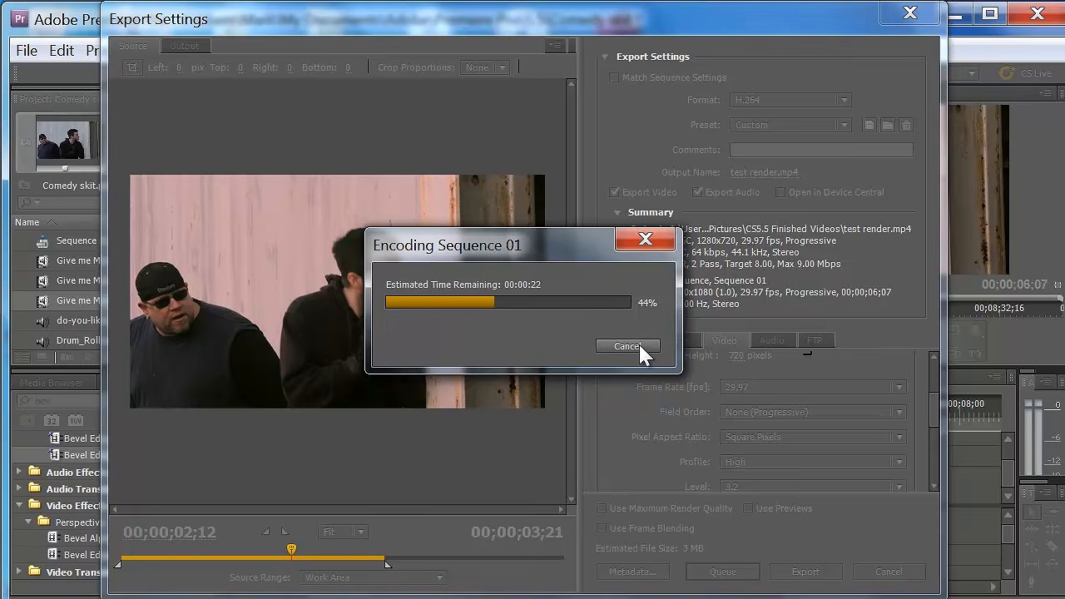
pyautogui.click(639, 346)
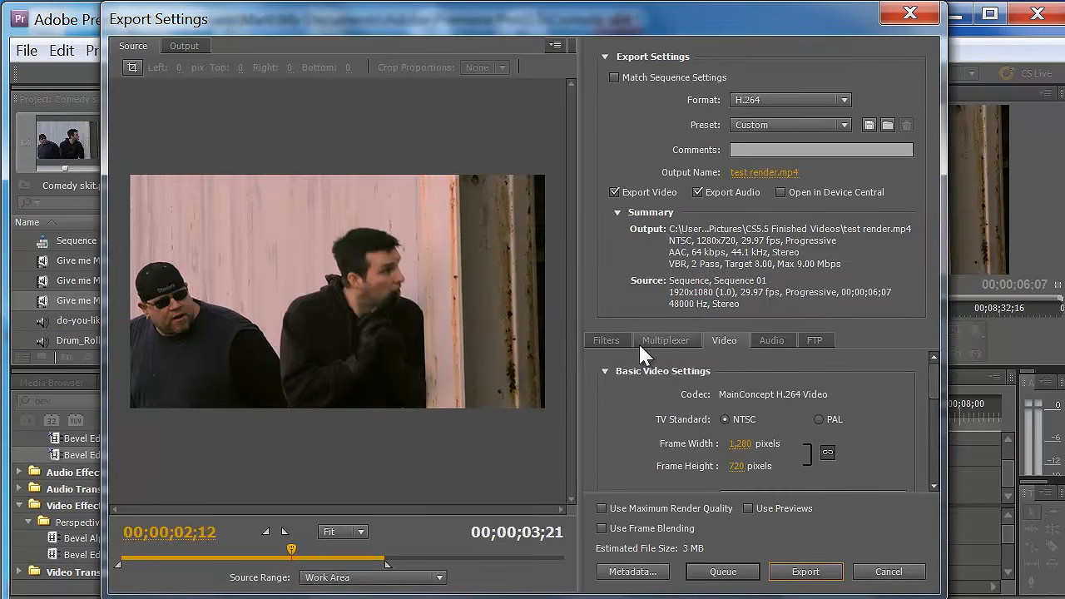
# - Review the FTP and audio export settings, and look through the Dublin Core, Basic and Rights Management metadata categories
pyautogui.click(814, 341)
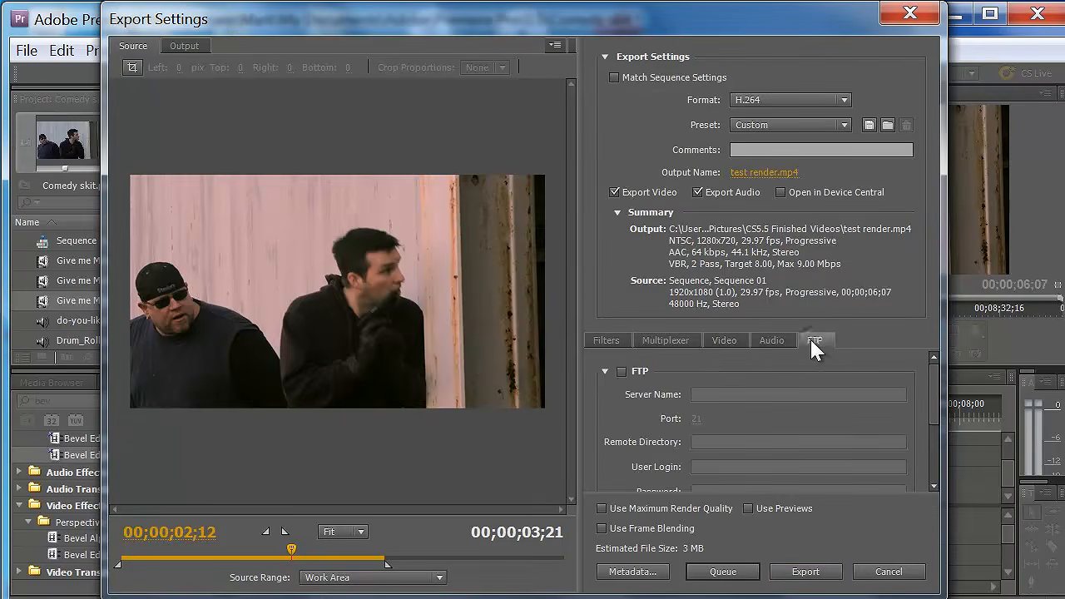
pyautogui.click(770, 339)
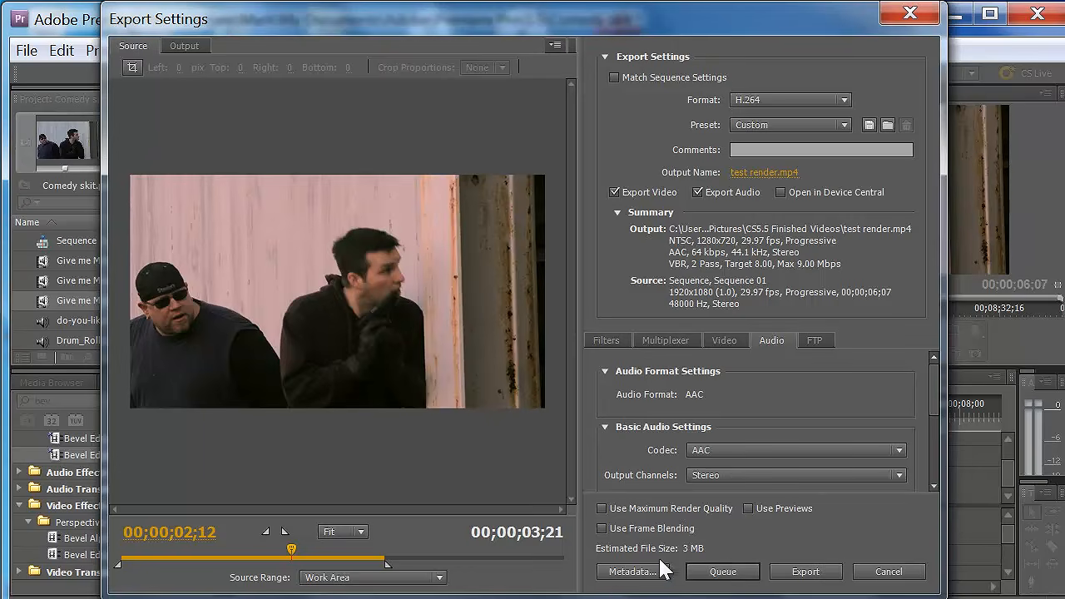
pyautogui.click(629, 573)
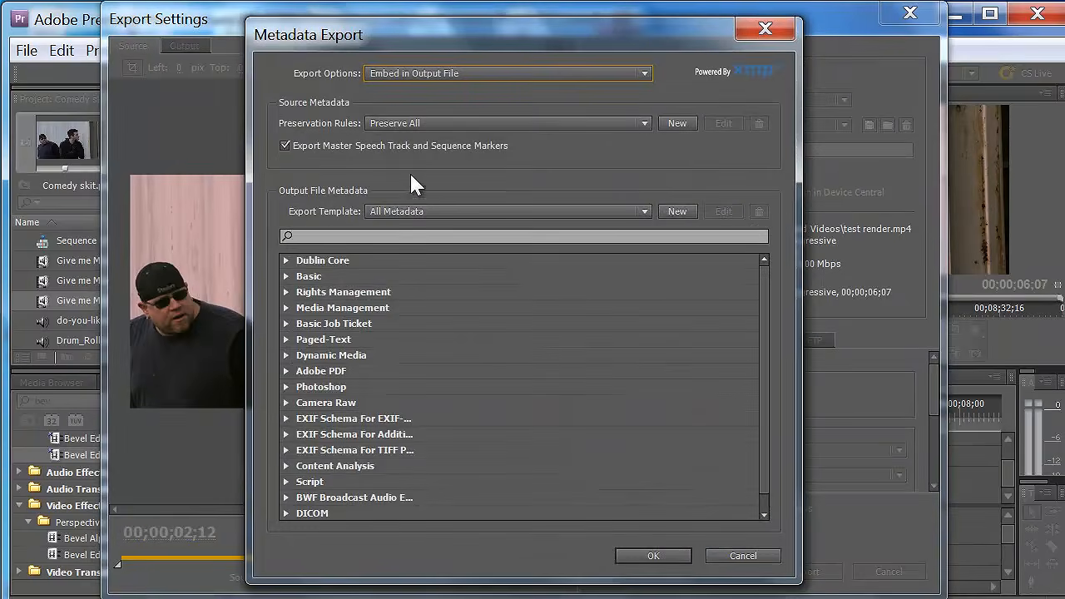
pyautogui.click(286, 260)
pyautogui.click(283, 260)
pyautogui.click(286, 292)
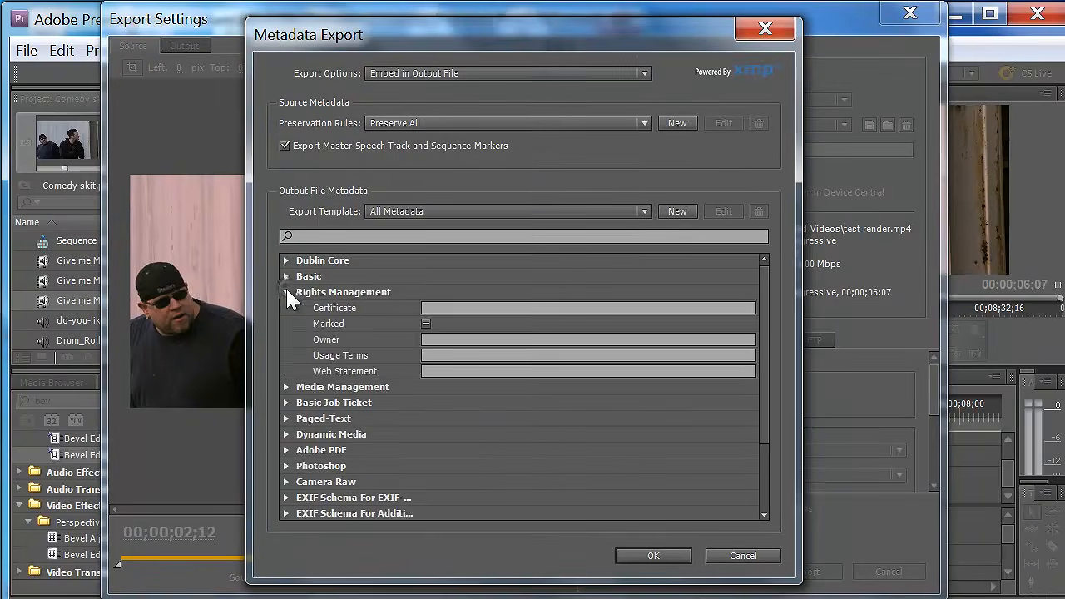
pyautogui.click(285, 292)
pyautogui.click(284, 276)
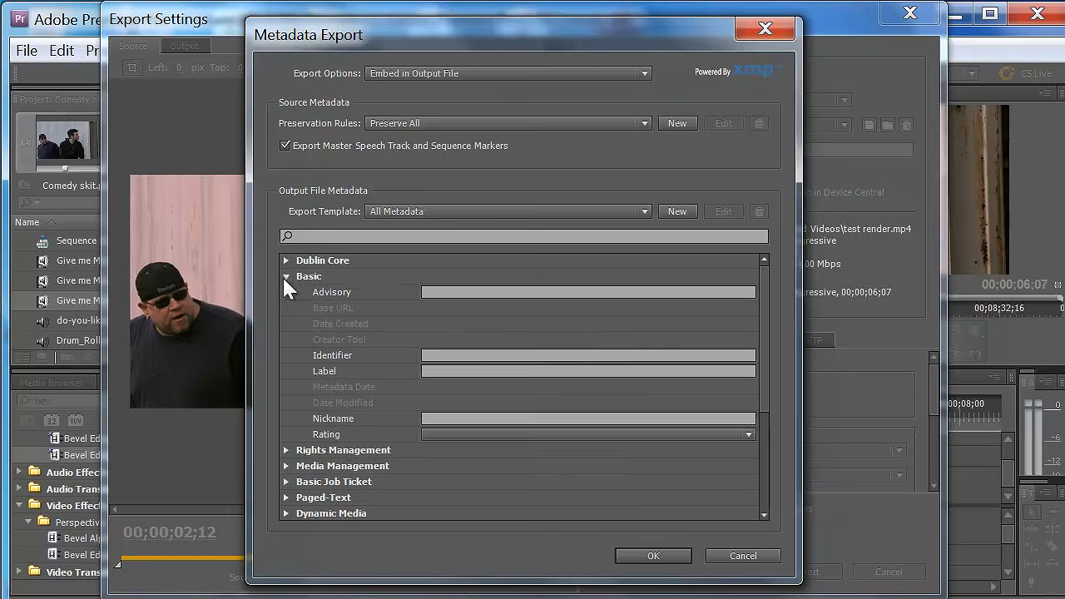
pyautogui.click(284, 276)
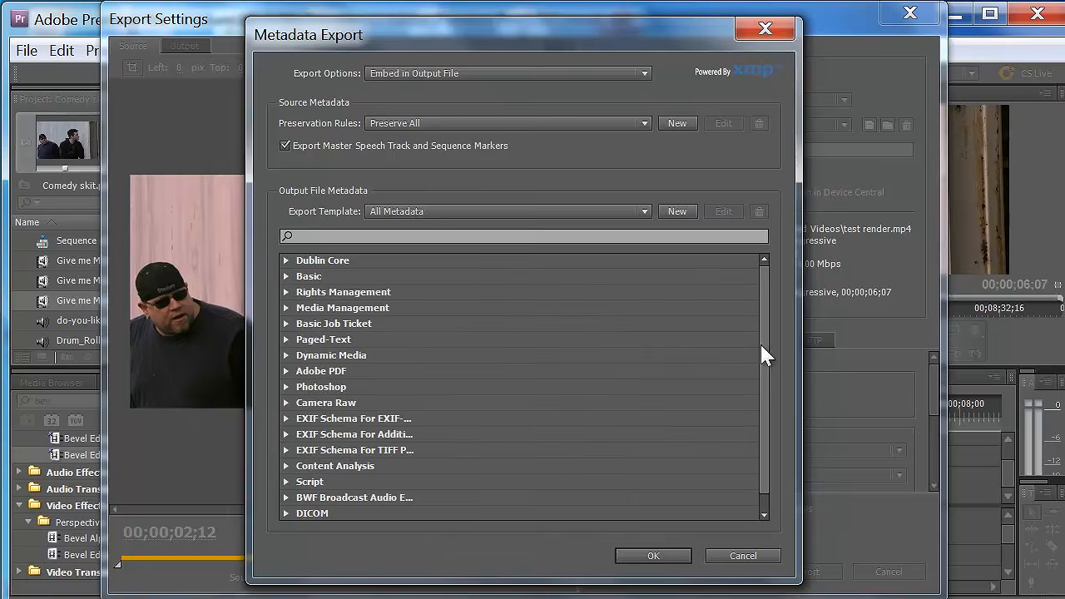
pyautogui.click(287, 292)
pyautogui.click(287, 292)
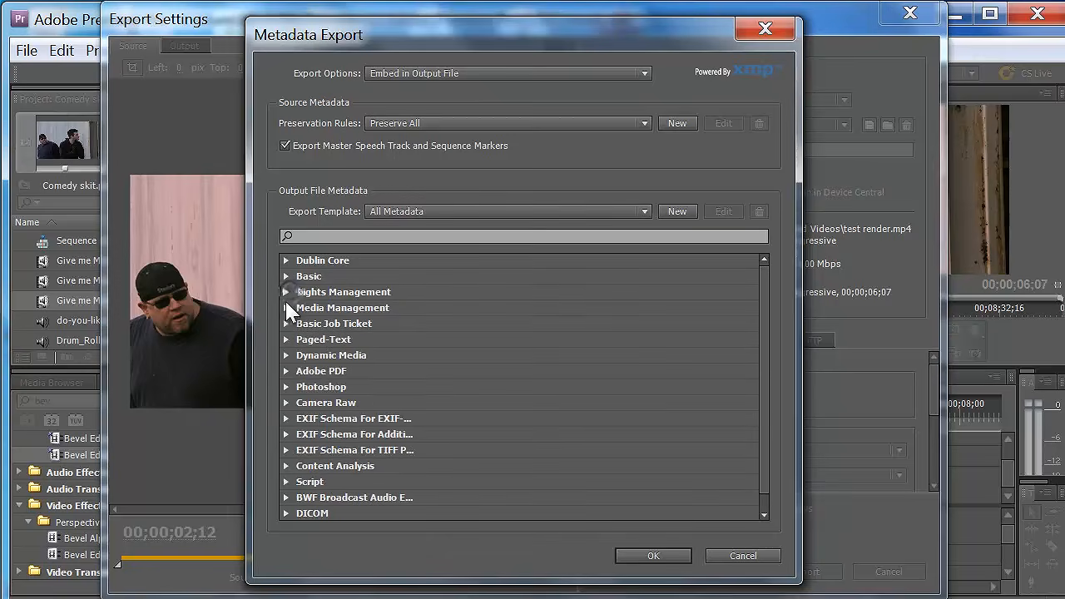
# - Examine the Adobe PDF, Camera Raw and Script metadata fields, and leave the metadata and export settings without exporting
pyautogui.click(285, 372)
pyautogui.click(285, 372)
pyautogui.click(286, 403)
pyautogui.click(286, 403)
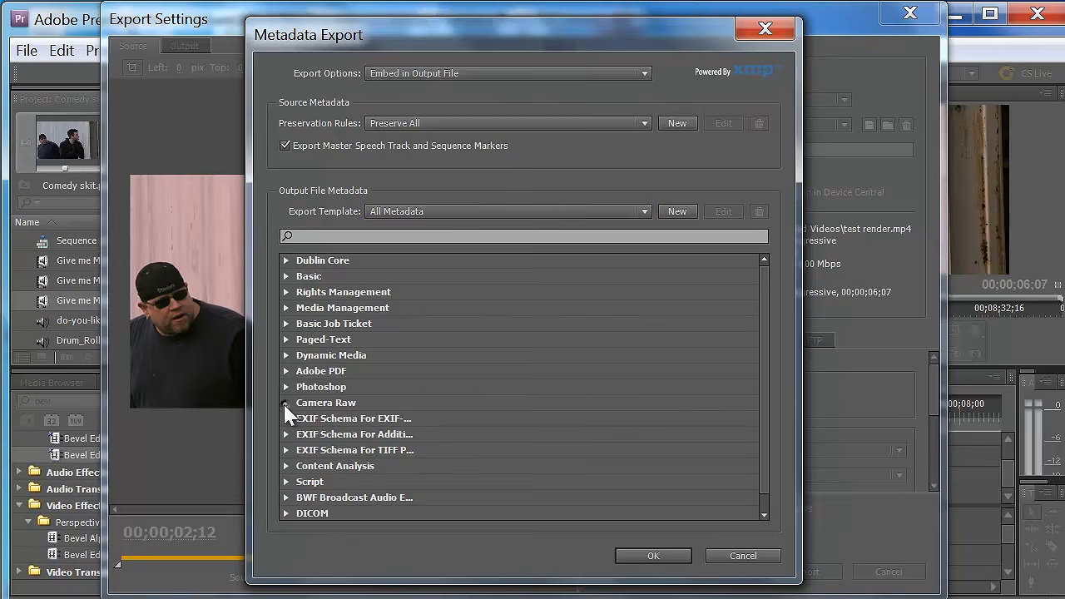
pyautogui.click(286, 483)
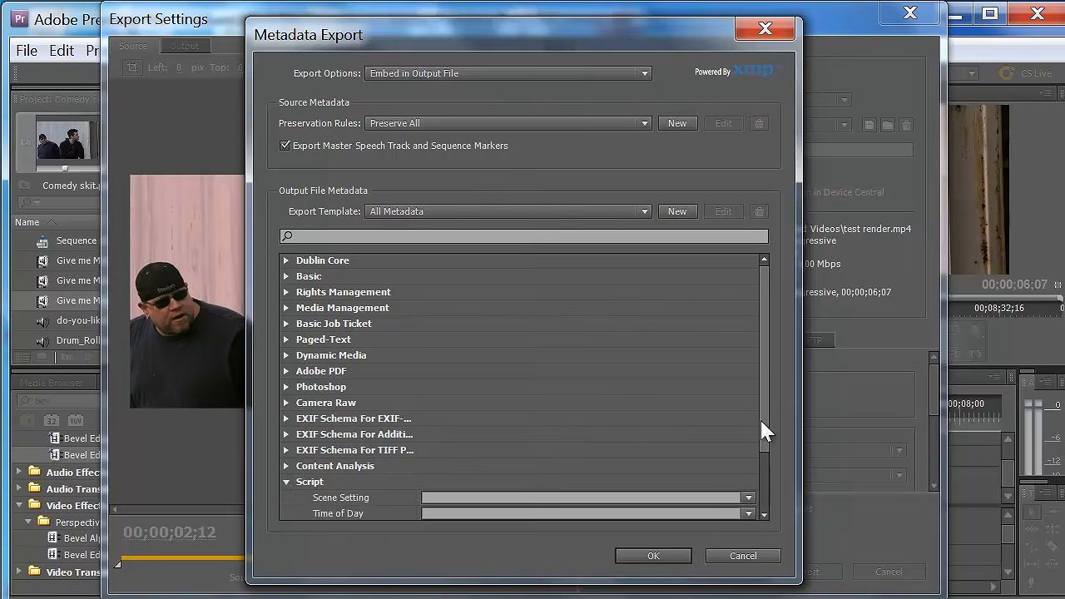
pyautogui.moveTo(760, 426); pyautogui.dragTo(749, 498)
pyautogui.click(286, 402)
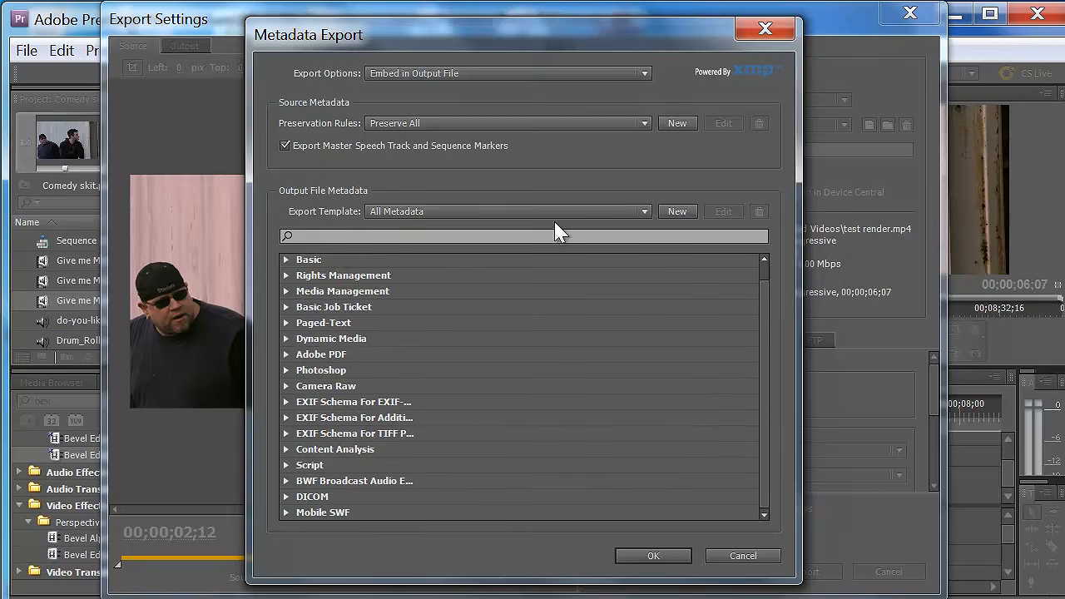
pyautogui.click(764, 558)
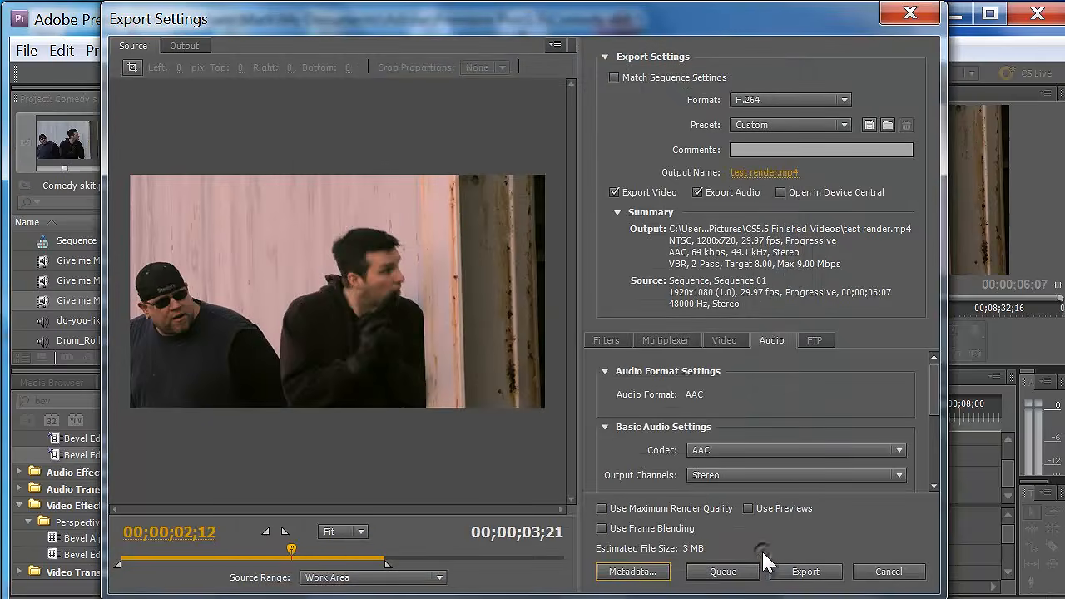
pyautogui.click(901, 572)
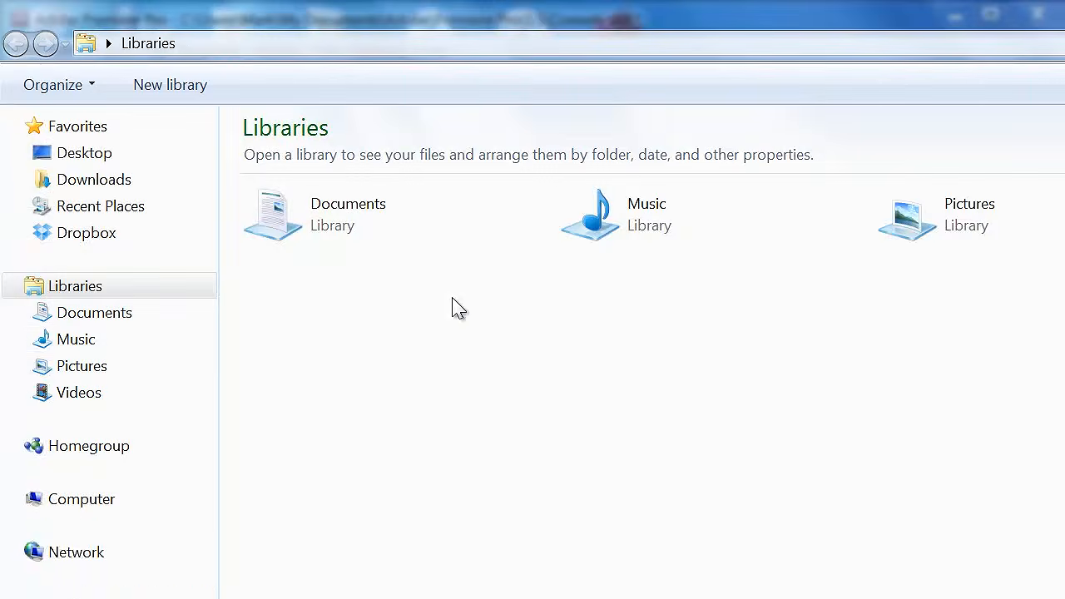
# - Switch to Windows Explorer and open the CS5.5 Finished Videos folder in the Pictures library
pyautogui.click(113, 366)
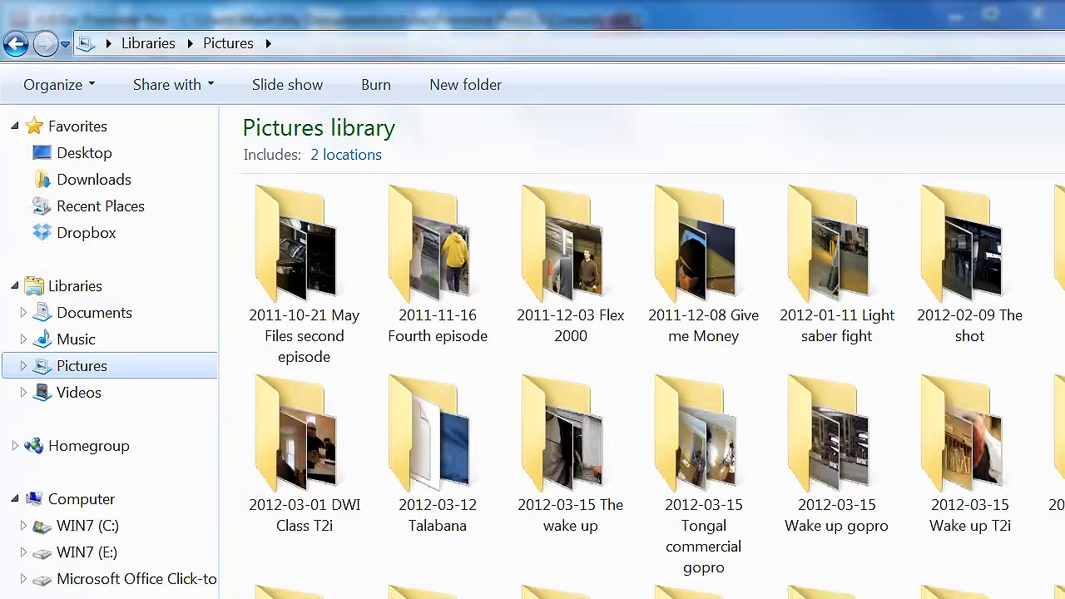
pyautogui.scroll(-10, 641, 383)
pyautogui.scroll(1, 891, 267)
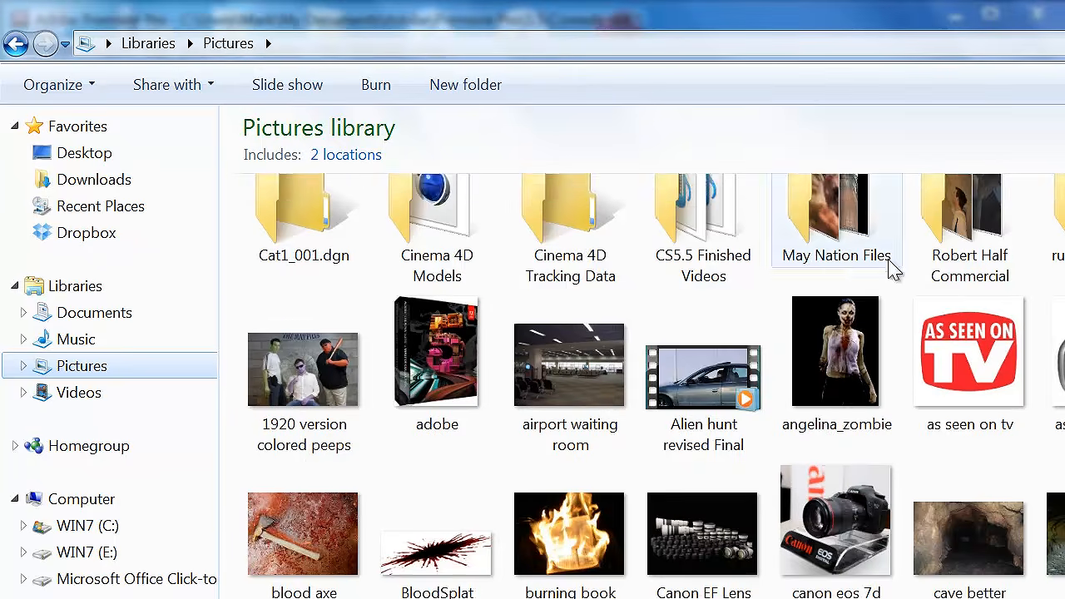
pyautogui.doubleClick(704, 241)
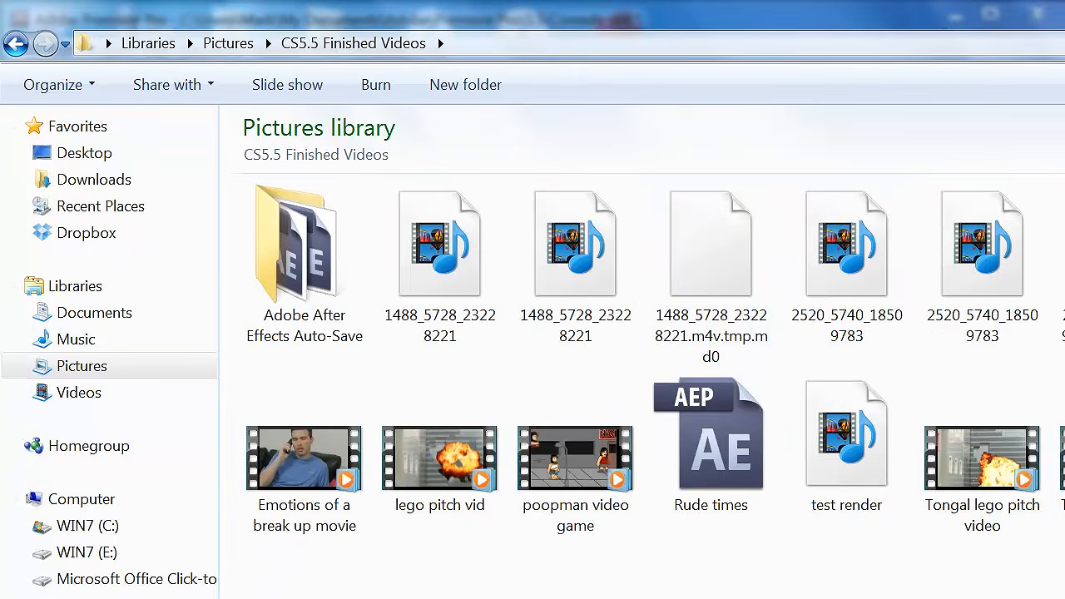
# - Try to play the test render file in Windows Media Player, and move the file to the Recycle Bin
pyautogui.click(849, 449)
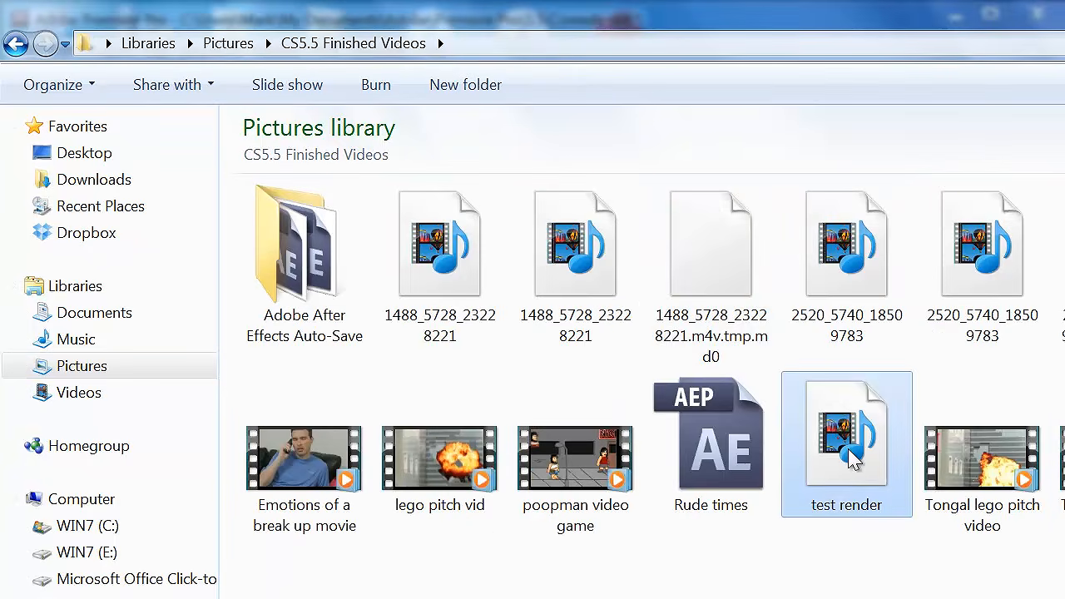
pyautogui.rightClick(855, 437)
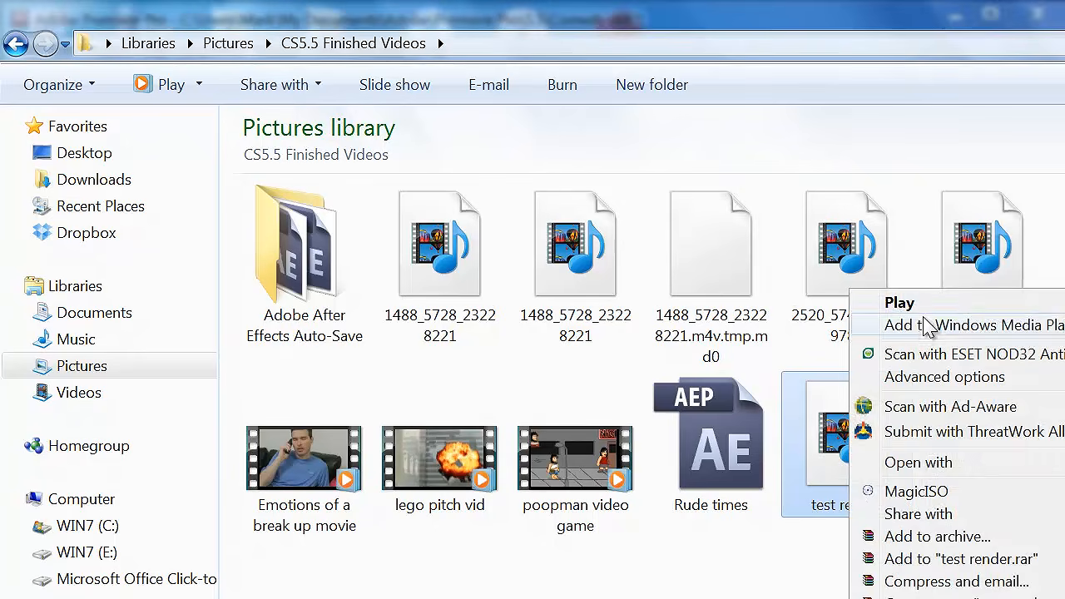
pyautogui.click(932, 316)
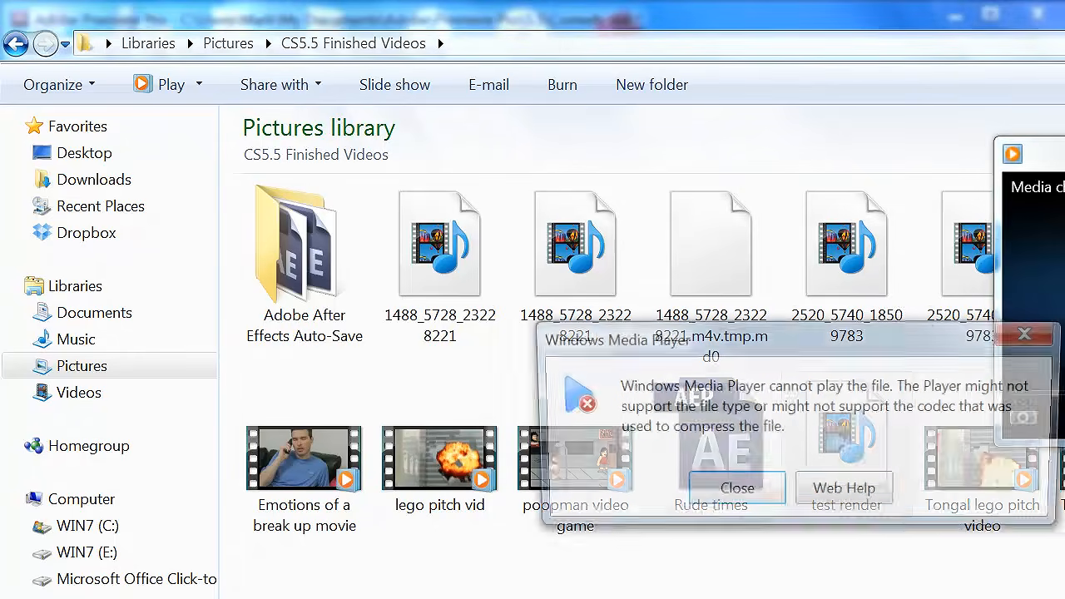
pyautogui.click(772, 505)
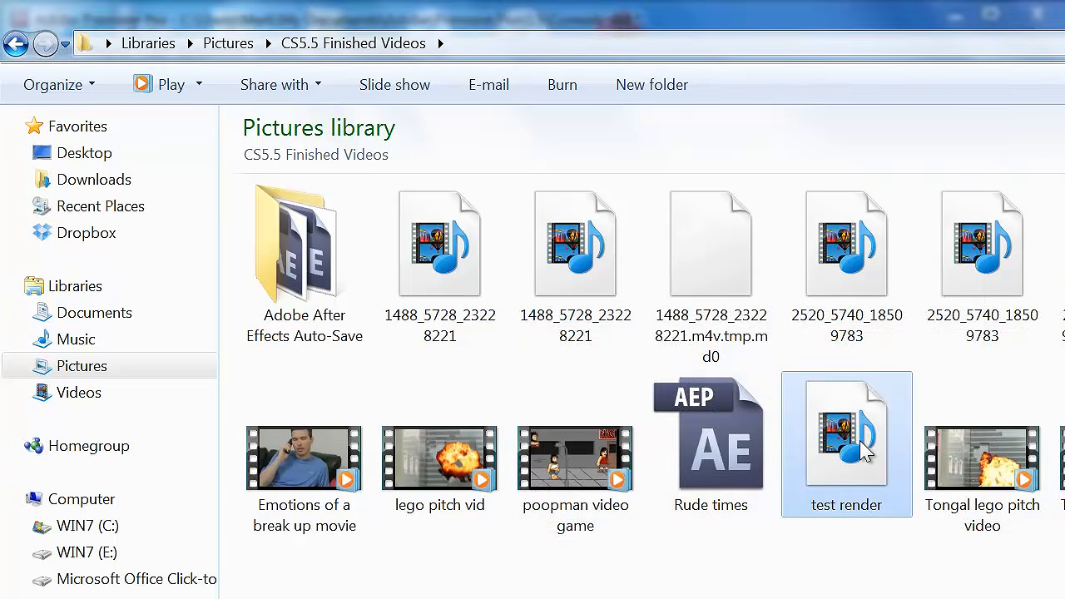
pyautogui.press('Delete')
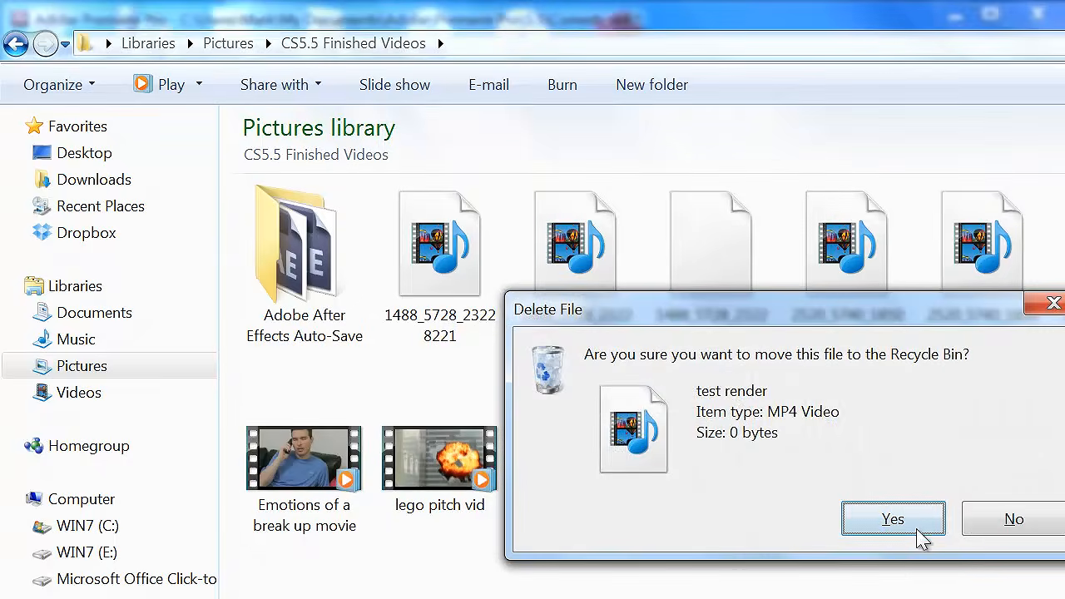
pyautogui.click(914, 531)
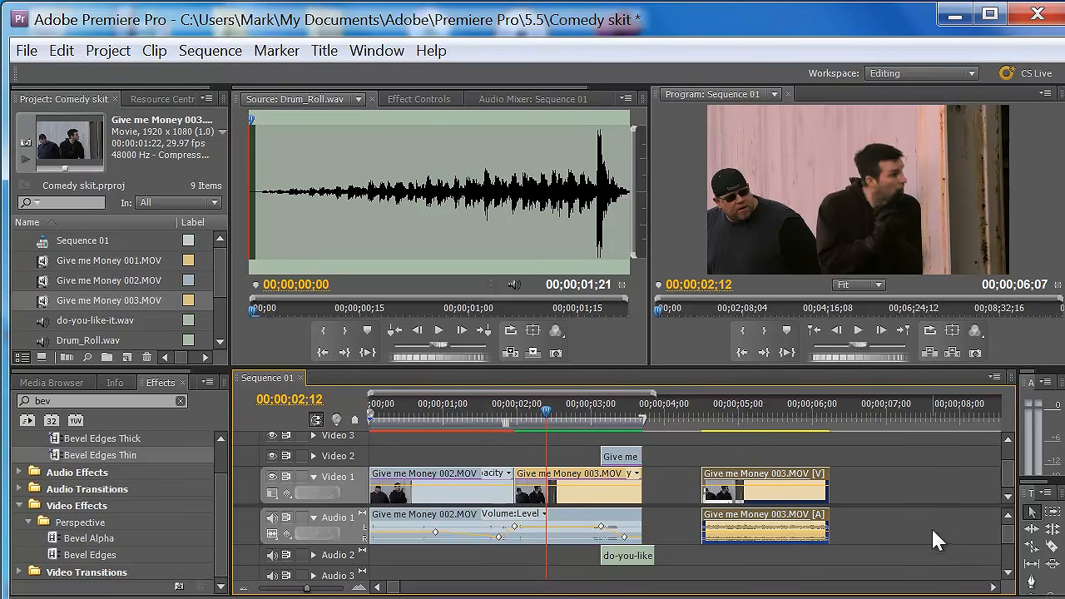
# - Switch back to Premiere Pro and split the first Give me Money 003.MOV clip on Video 1 at 00;00;02;19 with the Razor tool
pyautogui.moveTo(552, 417); pyautogui.dragTo(565, 449)
pyautogui.click(1052, 546)
pyautogui.click(566, 477)
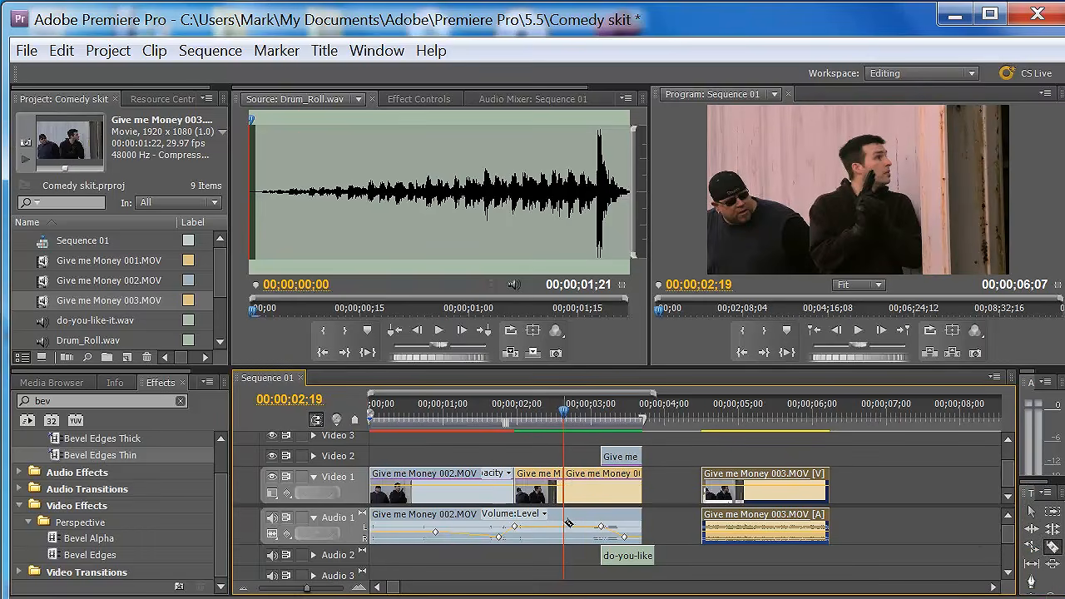
# - Move the playhead back to 00;00;02;15 and split the Give me Money 003.MOV clip on Video 1 there
pyautogui.press('v')
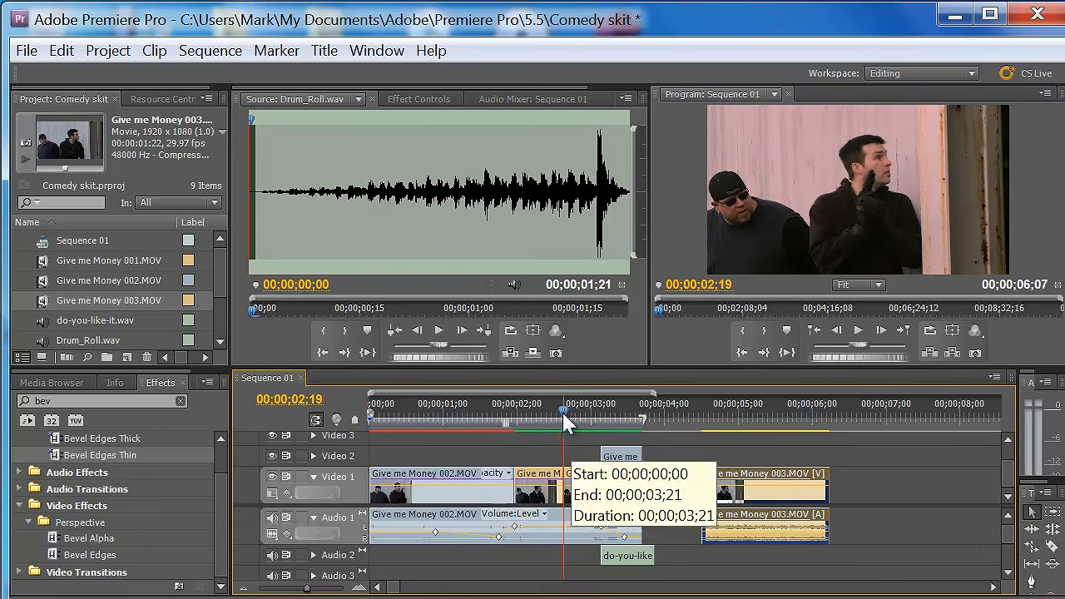
pyautogui.press('Left')
pyautogui.press('Left')
pyautogui.press('Left')
pyautogui.press('Left')
pyautogui.press('=')
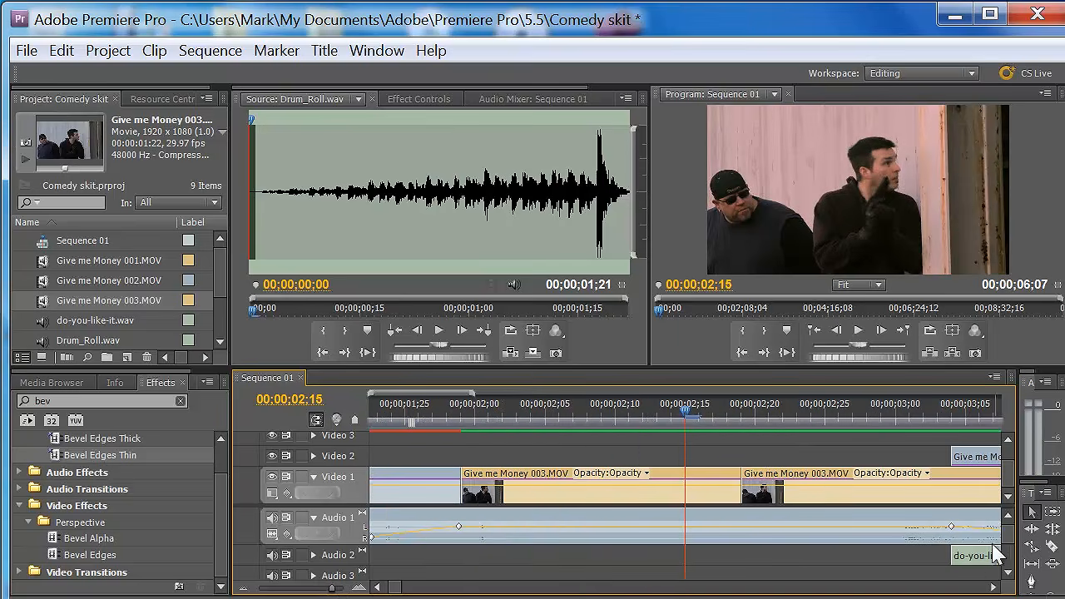
pyautogui.press('c')
pyautogui.click(688, 484)
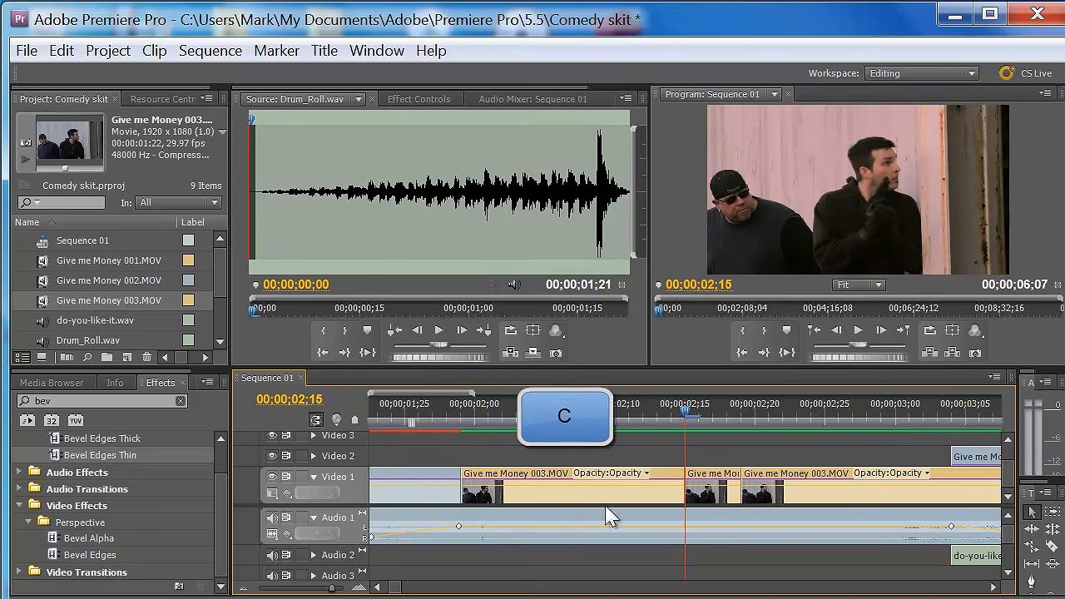
# - Delete the short segment between the two cuts, close the gap with the following clip, and play back the edit
pyautogui.press('Delete')
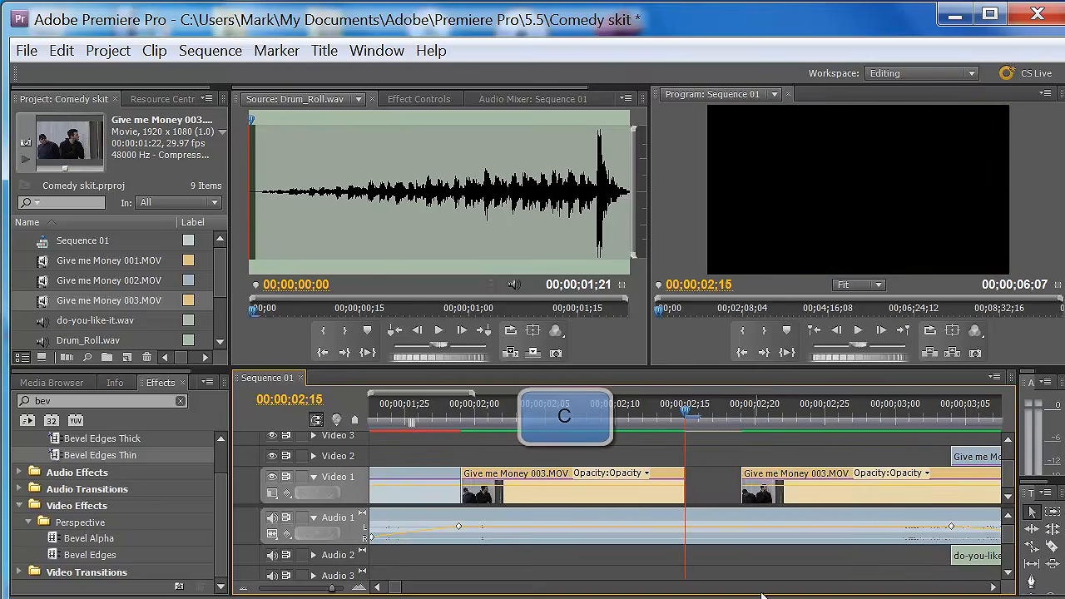
pyautogui.moveTo(778, 484); pyautogui.dragTo(775, 475)
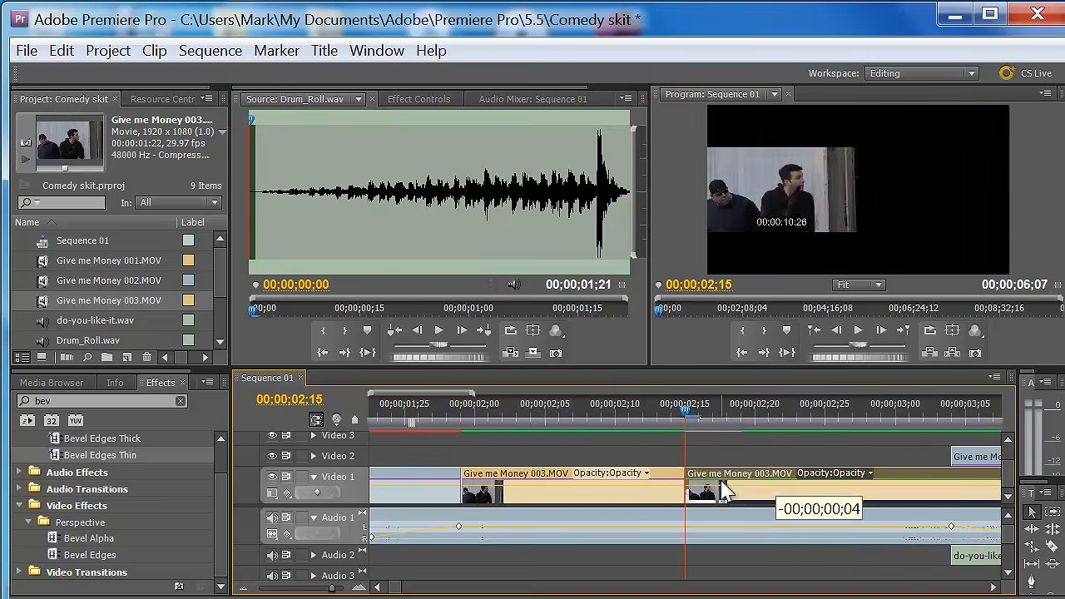
pyautogui.moveTo(686, 412); pyautogui.dragTo(616, 412)
pyautogui.press('space')
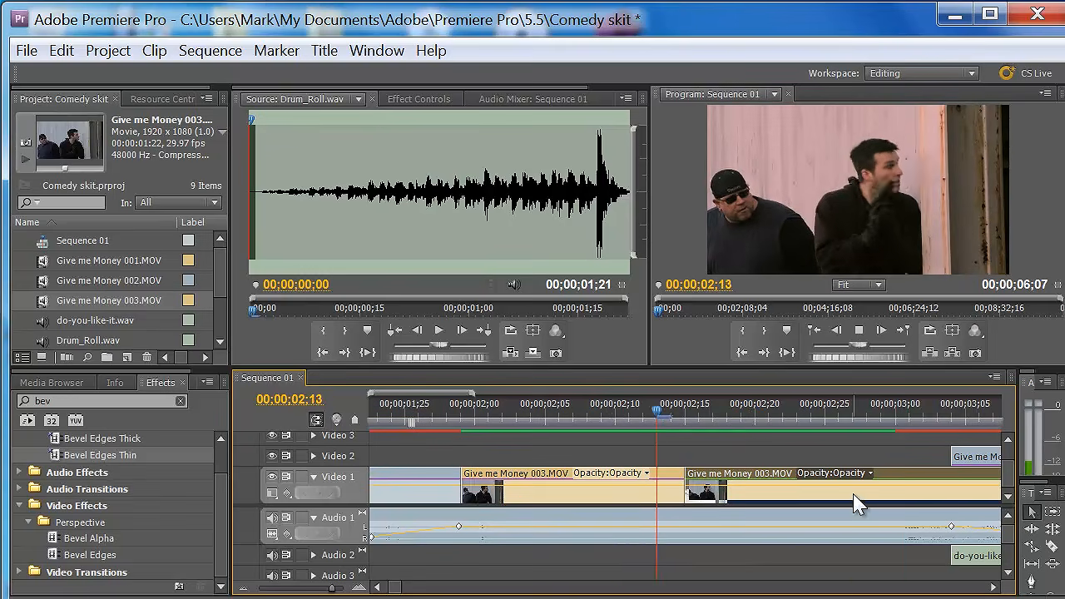
pyautogui.click(505, 412)
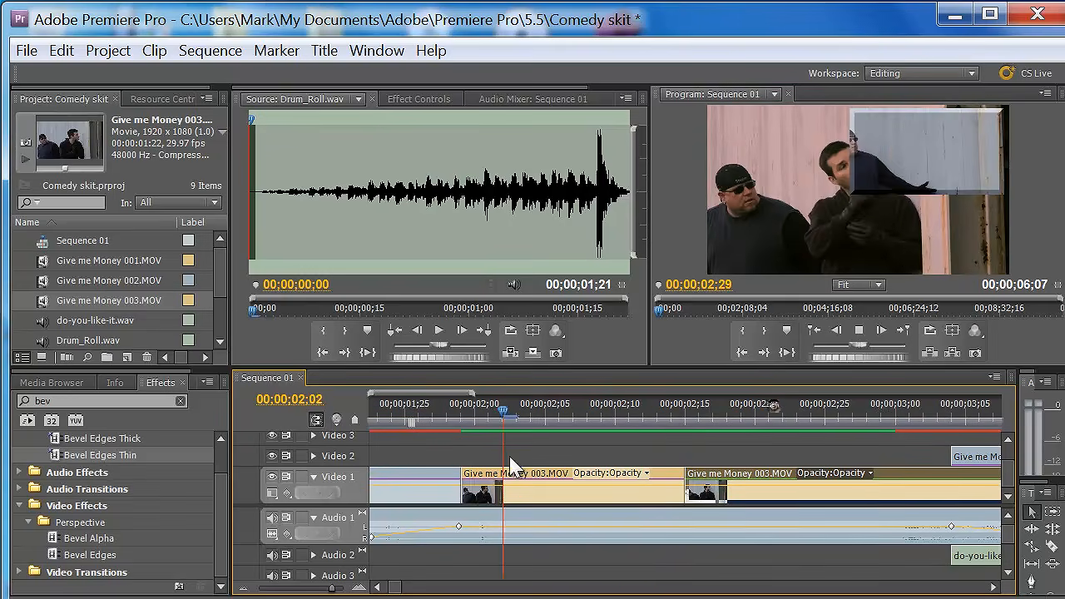
# - Play and stop Sequence 01 from the timeline and from the Program monitor
pyautogui.moveTo(332, 589); pyautogui.dragTo(301, 588)
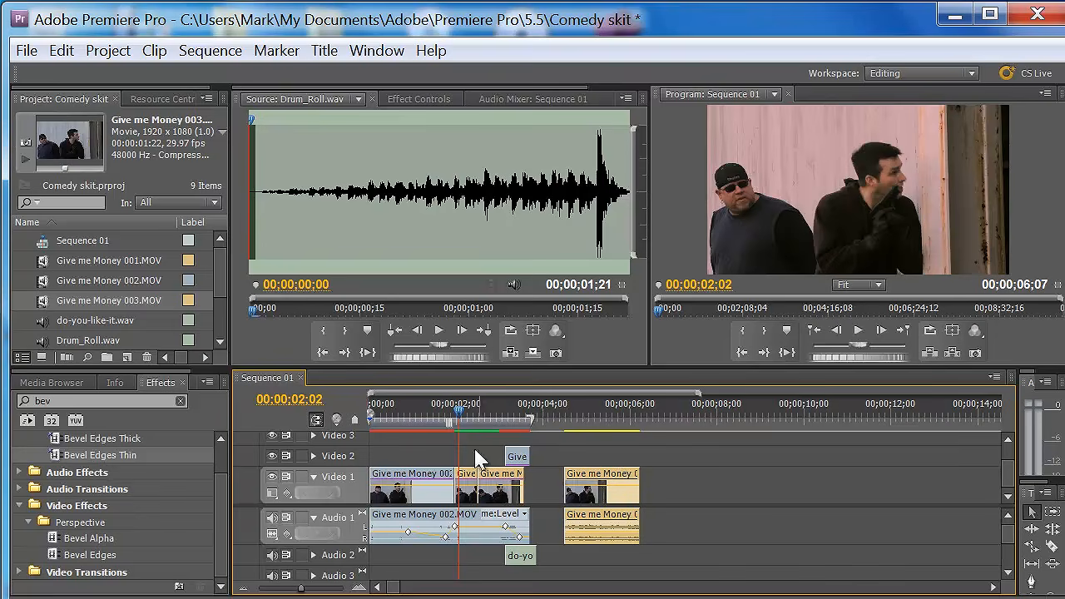
pyautogui.press('space')
pyautogui.press('space')
pyautogui.click(724, 316)
pyautogui.press('space')
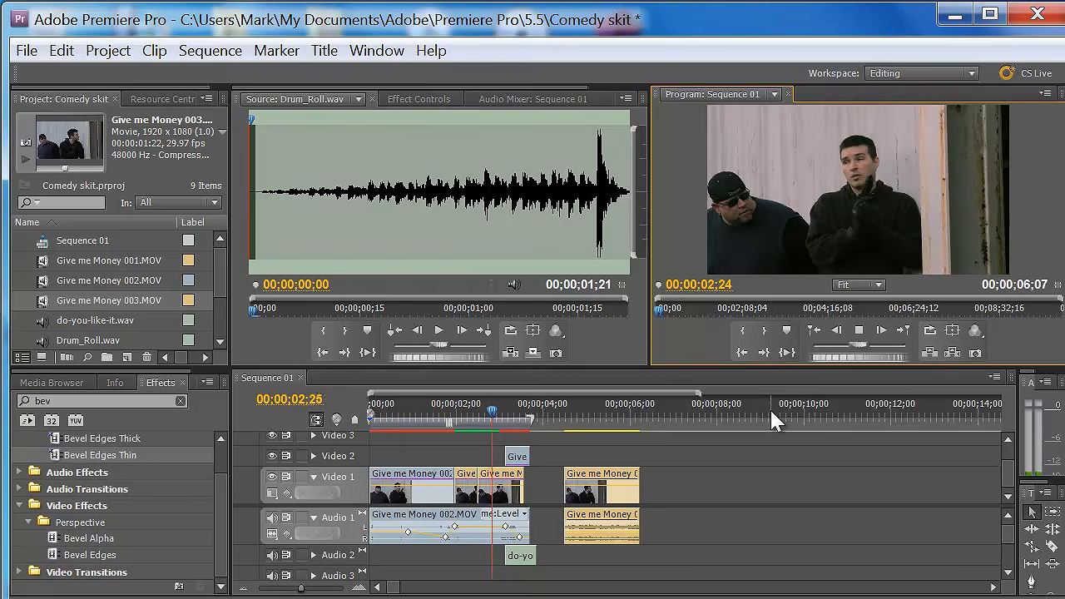
# - Play and stop Drum_Roll.wav in the Source monitor
pyautogui.press('space')
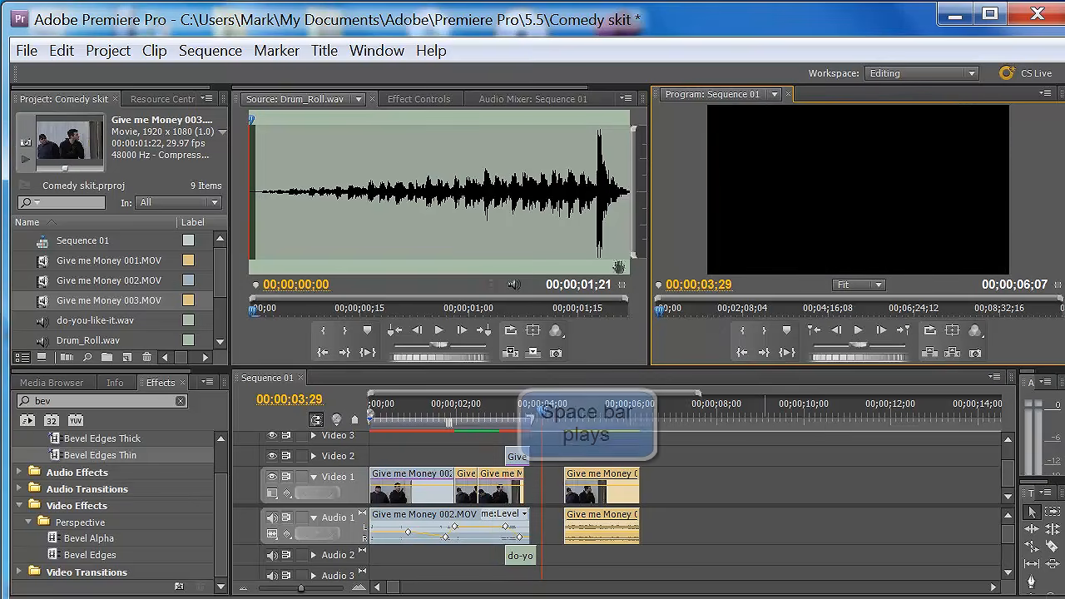
pyautogui.click(601, 334)
pyautogui.press('space')
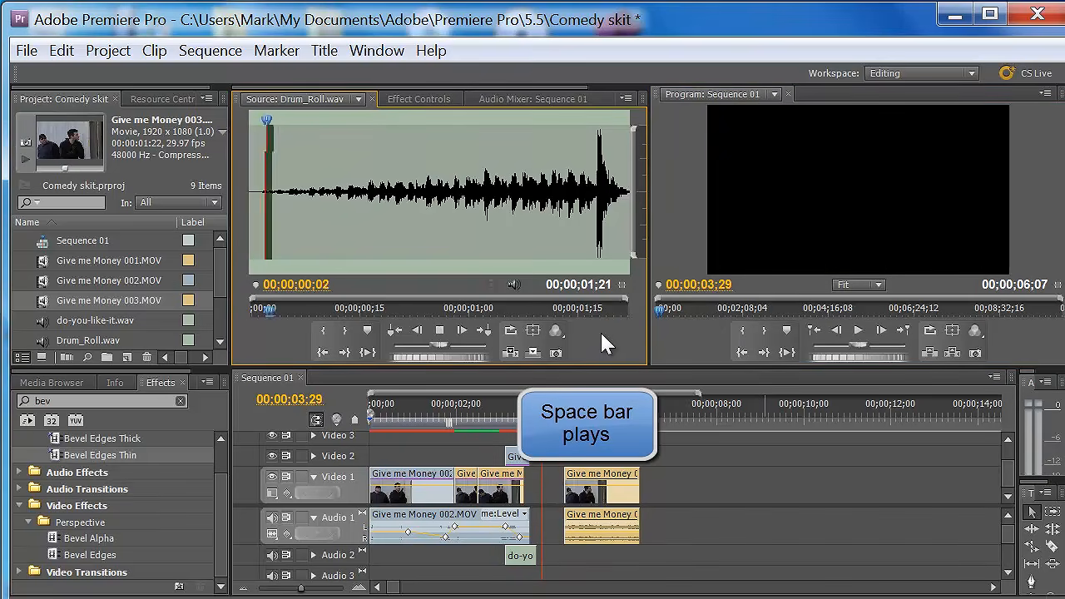
pyautogui.press('space')
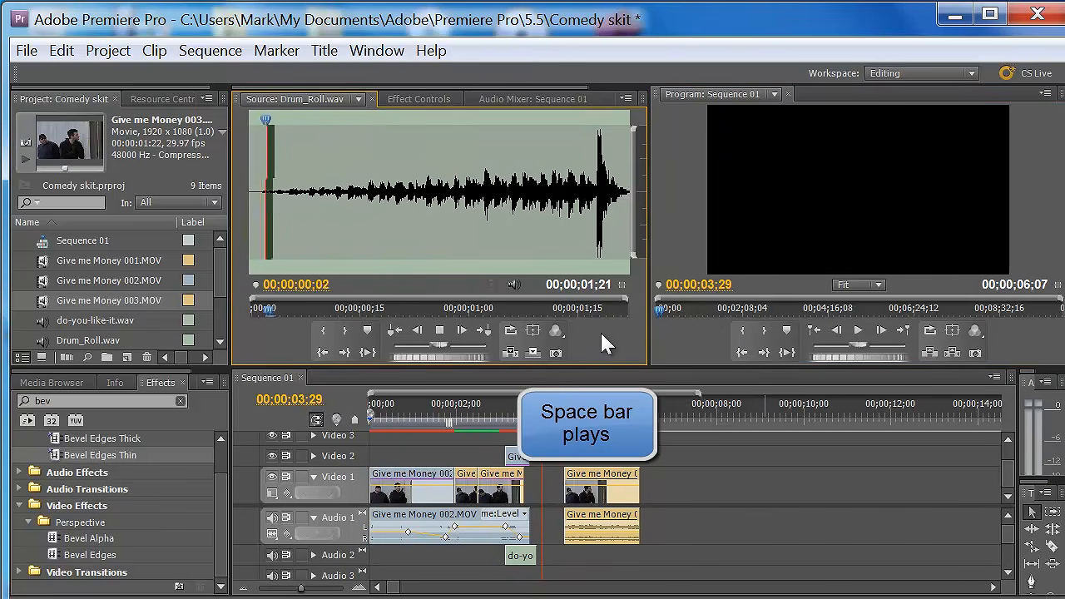
pyautogui.press('space')
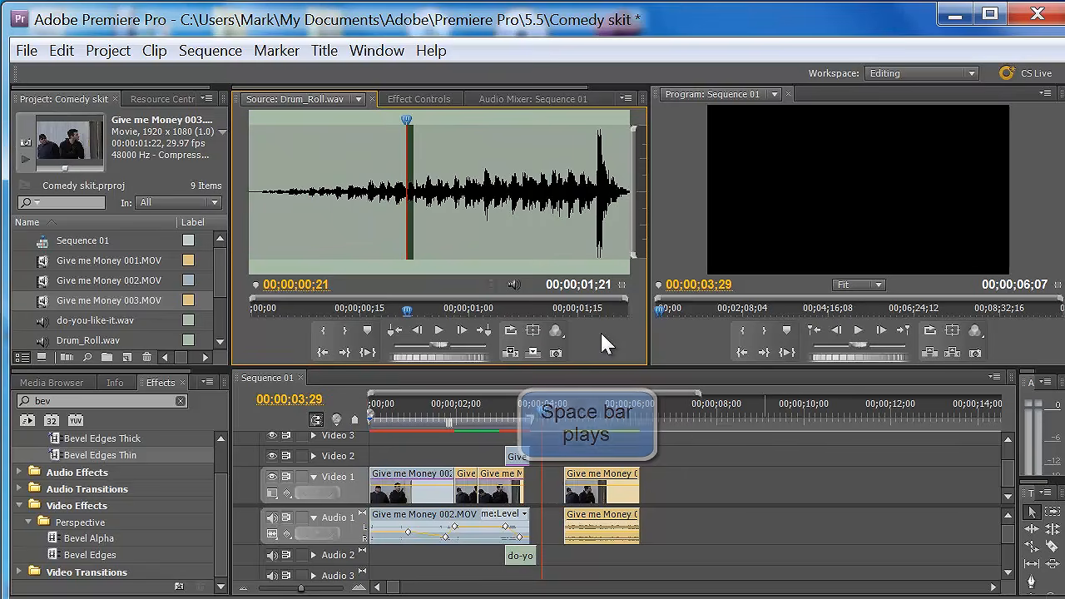